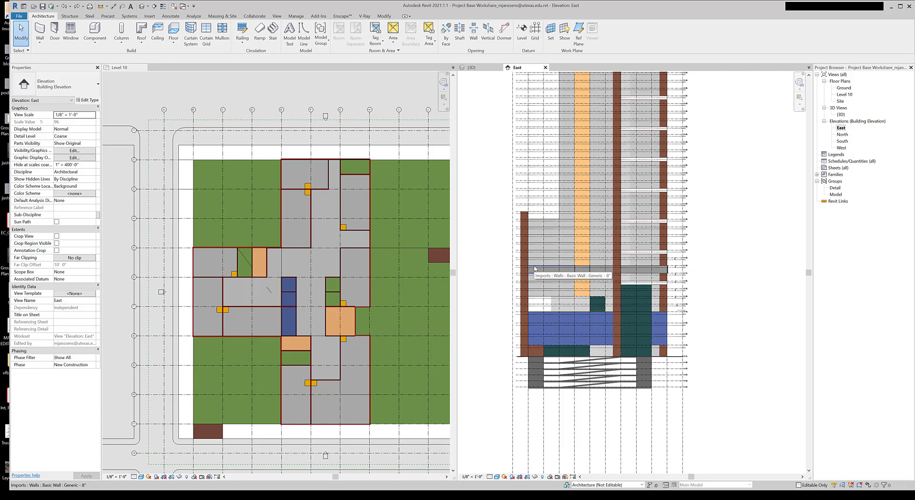
Examine the stacked levels and Level 10 walls in the East elevation alongside the Level 10 floor plan
scroll(534, 269, "up", 2)
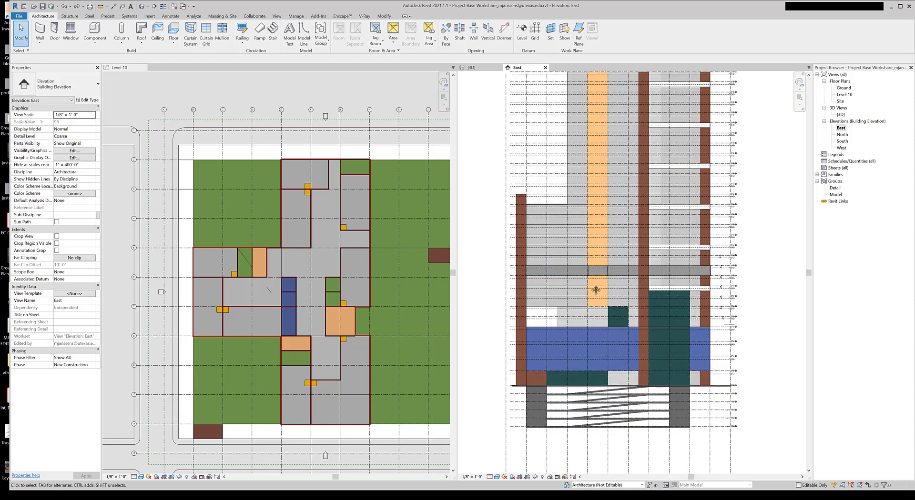
middle_click_drag(596, 290, 579, 291)
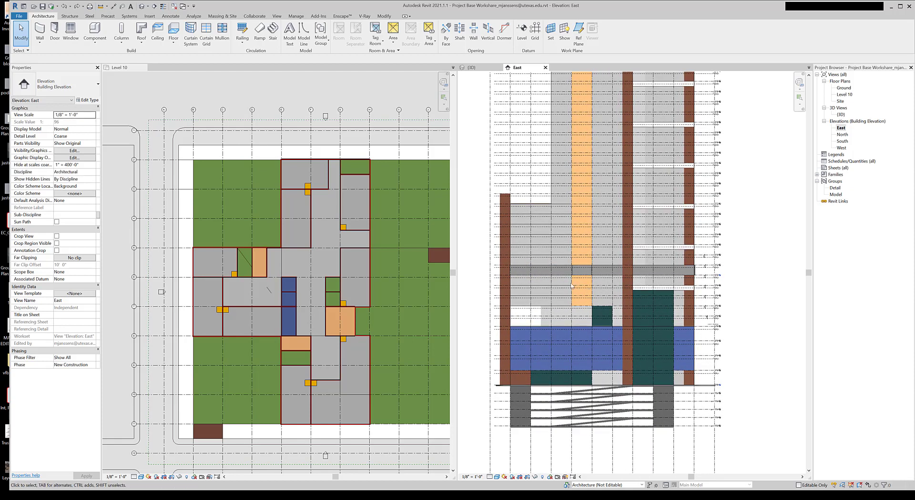
left_click(128, 67)
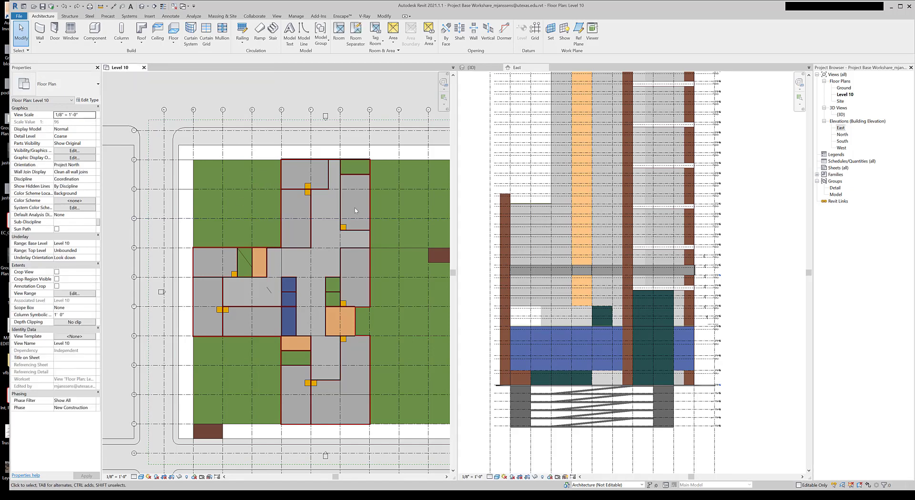
scroll(706, 310, "up", 3)
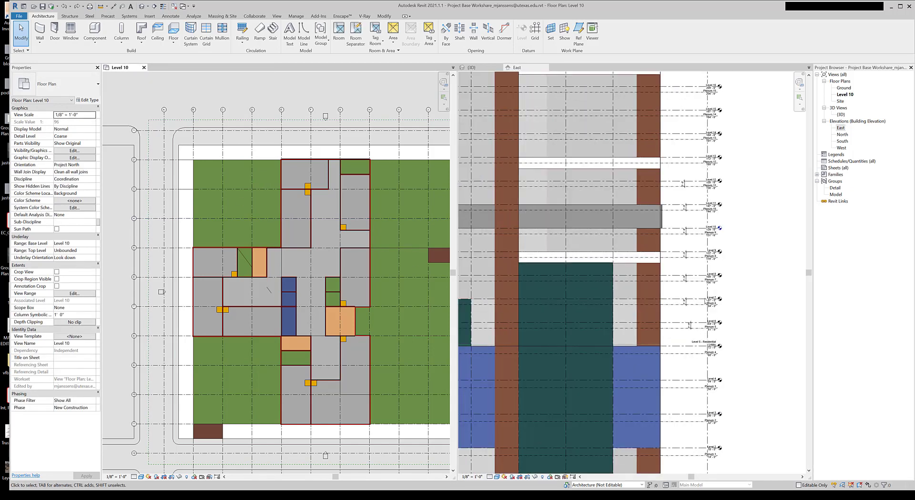
scroll(692, 297, "down", 3)
left_click(689, 286)
scroll(667, 215, "up", 5)
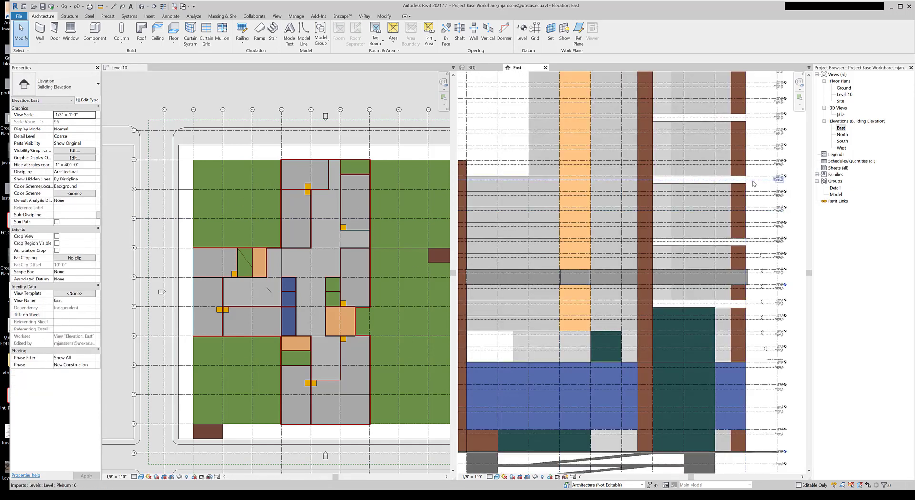
scroll(714, 205, "down", 5)
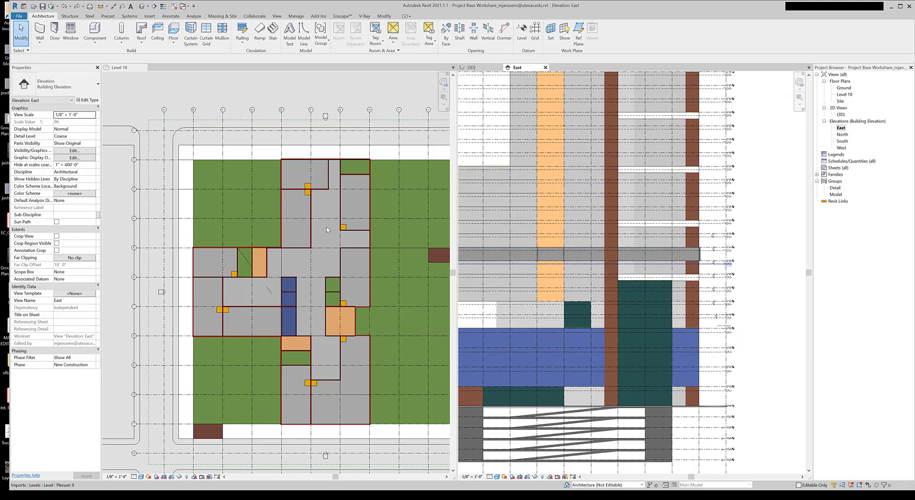
Select all instances of the Generic - 8" wall on Level 10 and group them as the model group "Residential Tier 1 Plan"
left_click(282, 215)
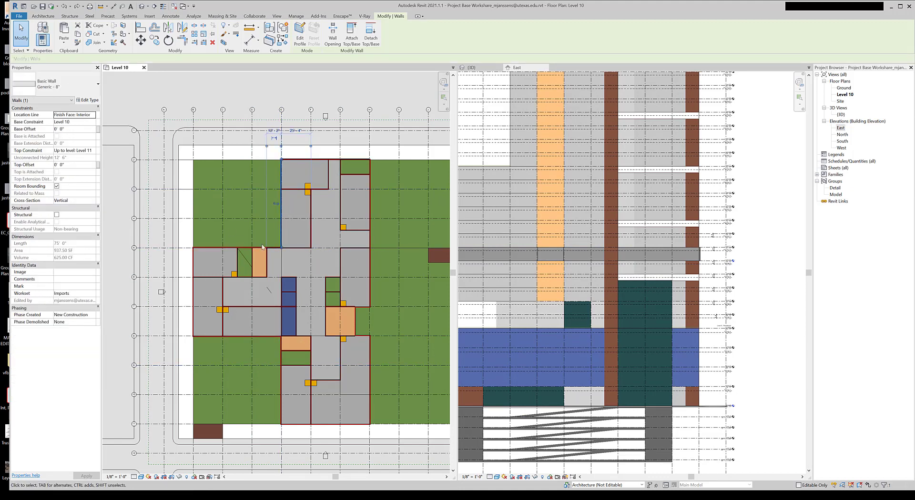
scroll(626, 269, "down", 1)
left_click(627, 266)
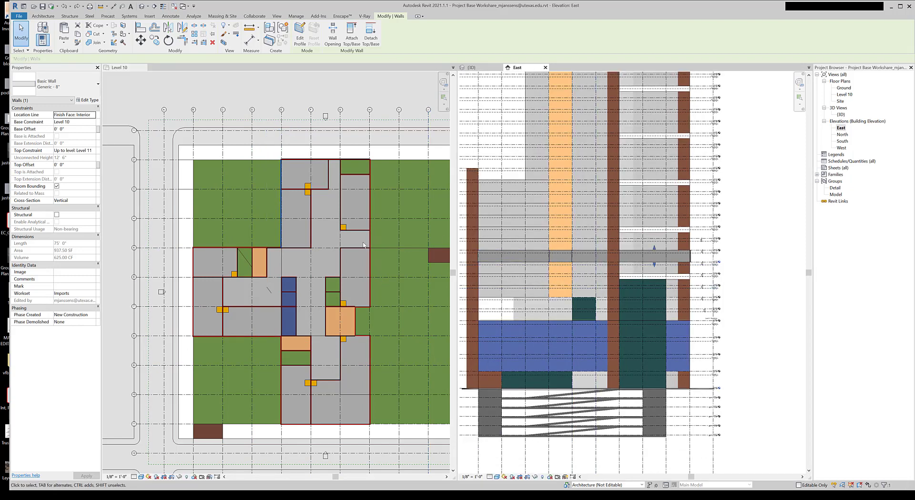
left_click(296, 232)
right_click(282, 230)
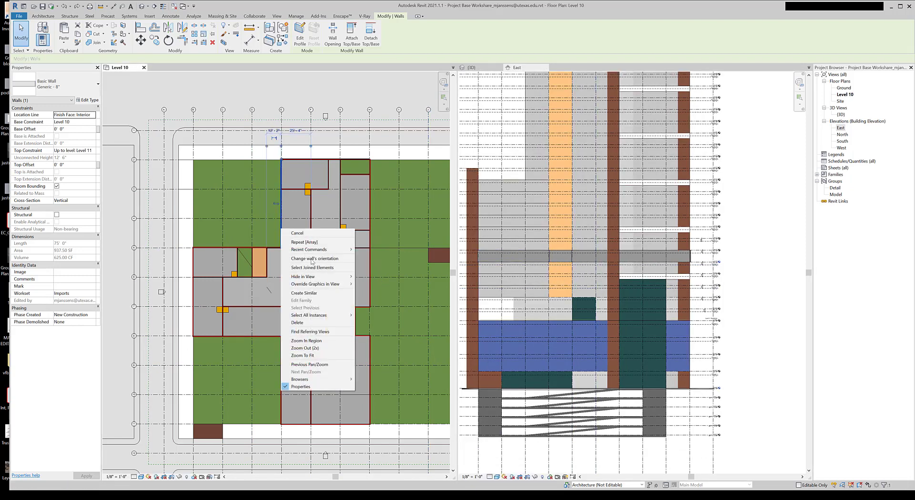
mouse_move(332, 319)
left_click(376, 323)
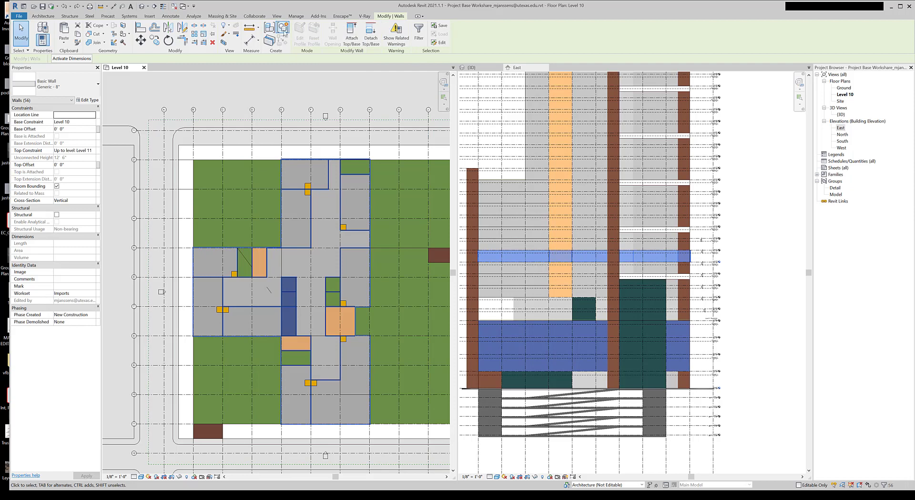
key("g")
key("p")
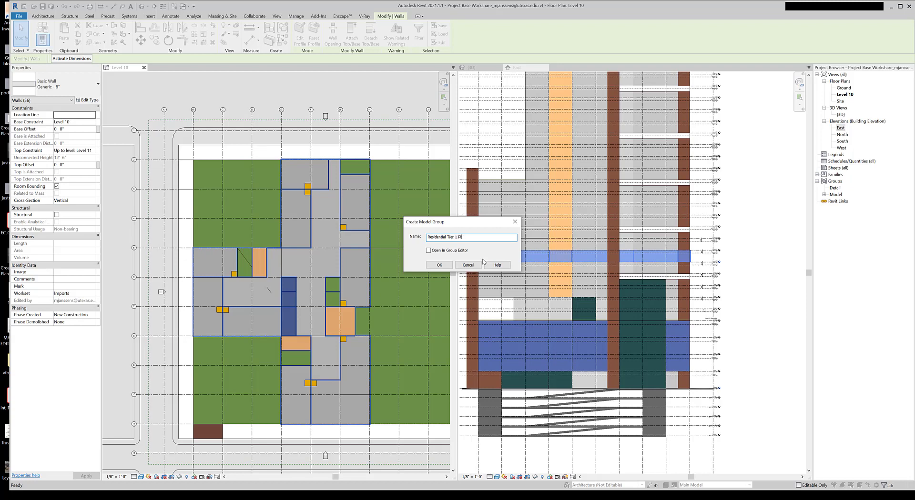
left_click(448, 267)
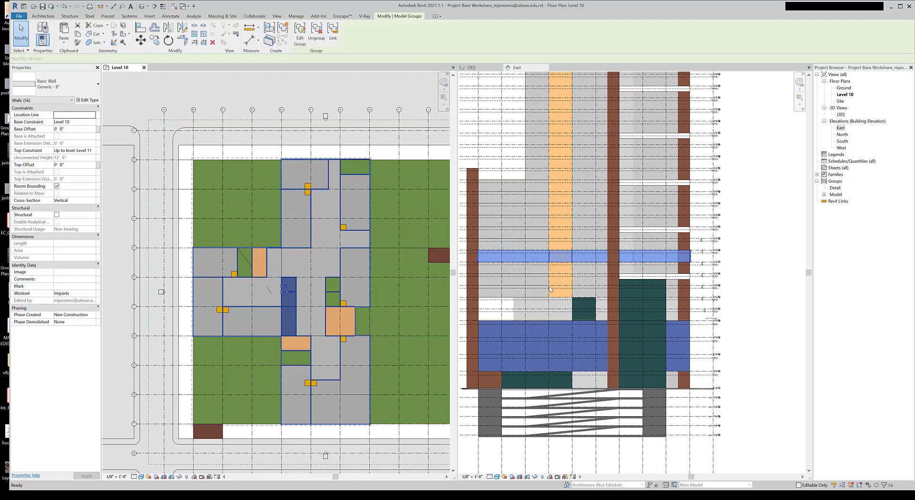
Inspect the new wall group in the East elevation and locate it among the project's model groups
left_click(757, 294)
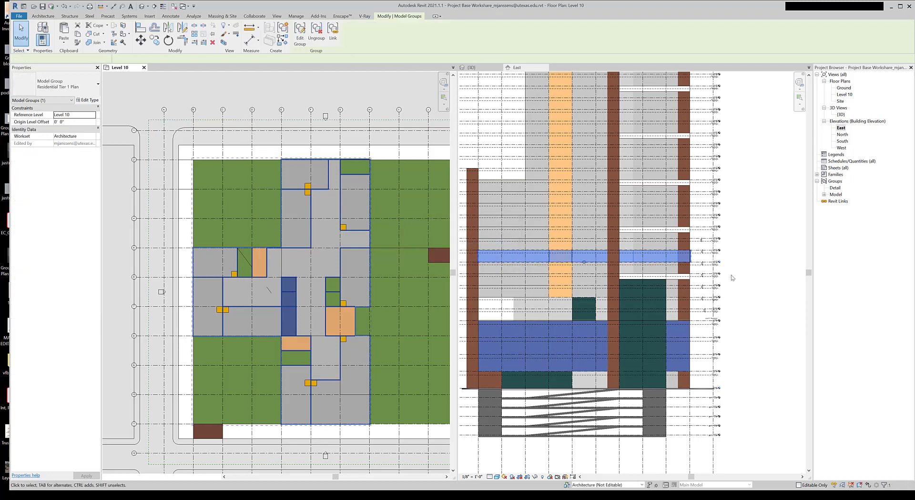
left_click(692, 258)
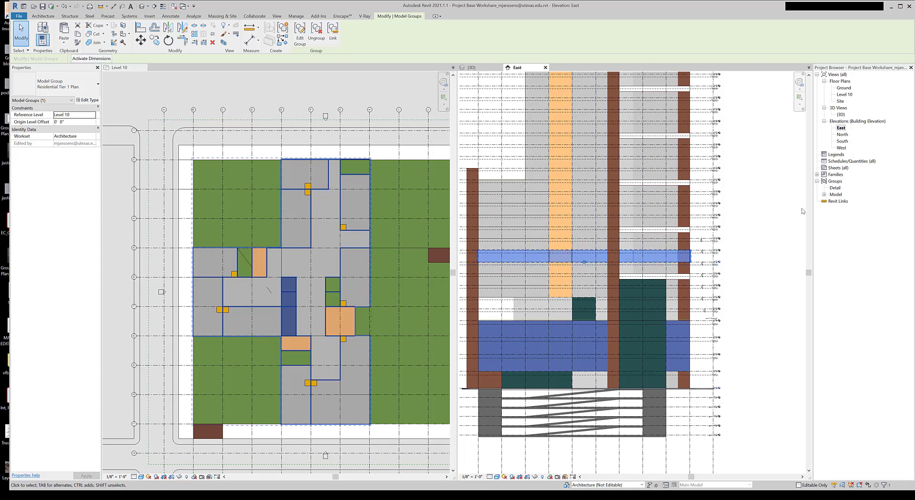
left_click(824, 195)
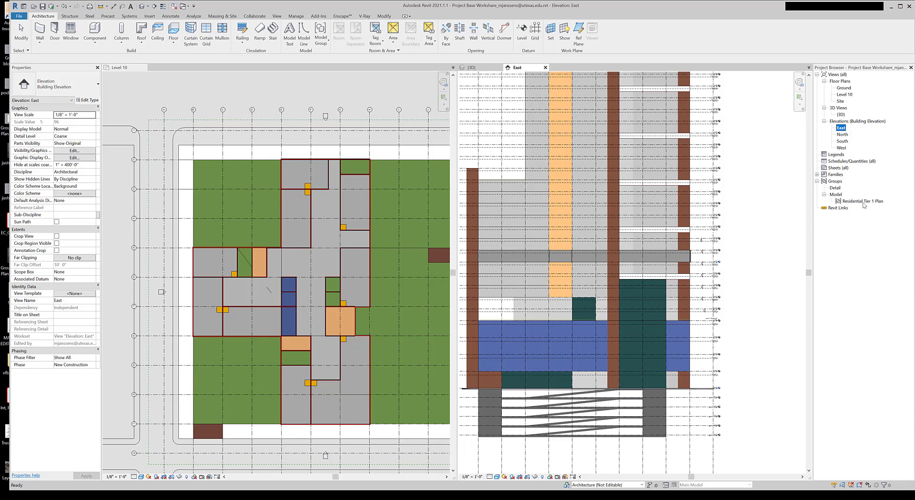
left_click(863, 202)
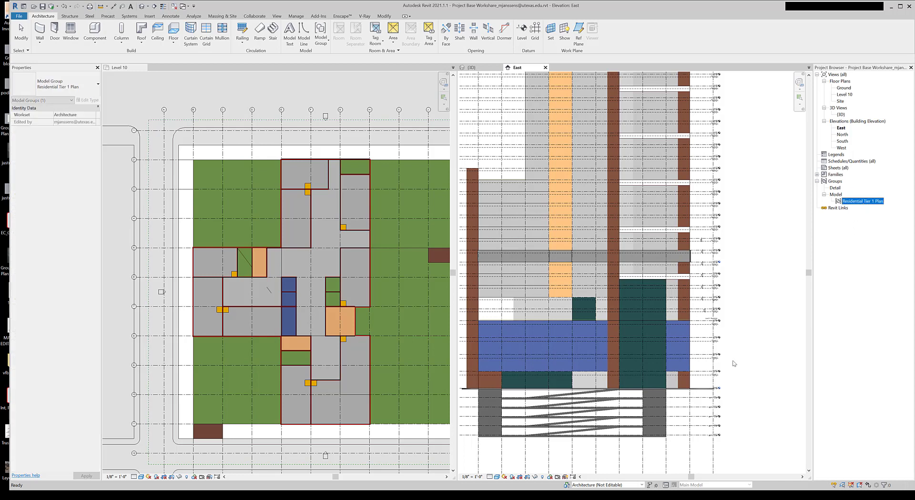
right_click(853, 204)
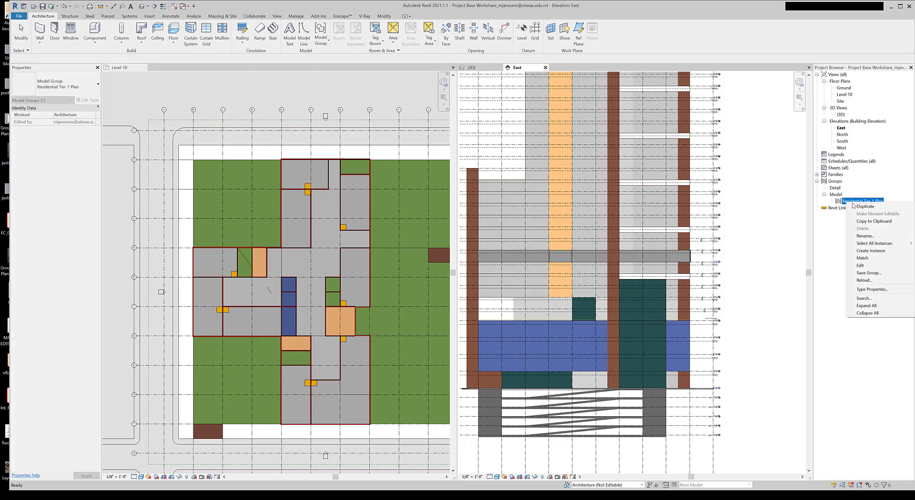
left_click(878, 251)
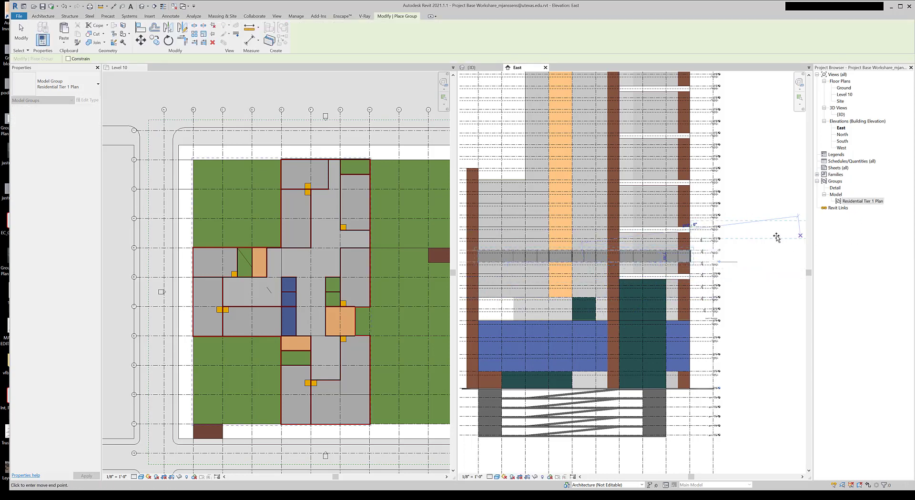
key("Escape")
Select all instances of the Residential Tier 1 Plan group to see where it is placed, and clear the selection
right_click(847, 202)
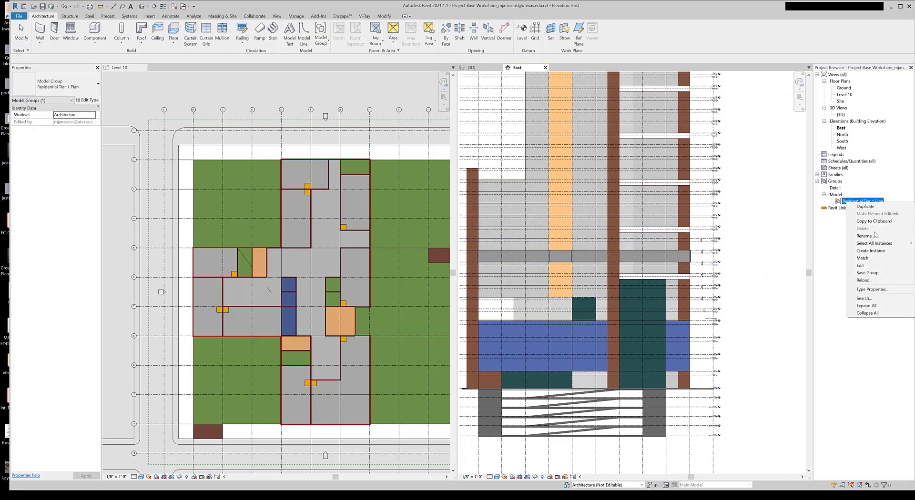
mouse_move(876, 244)
left_click(819, 250)
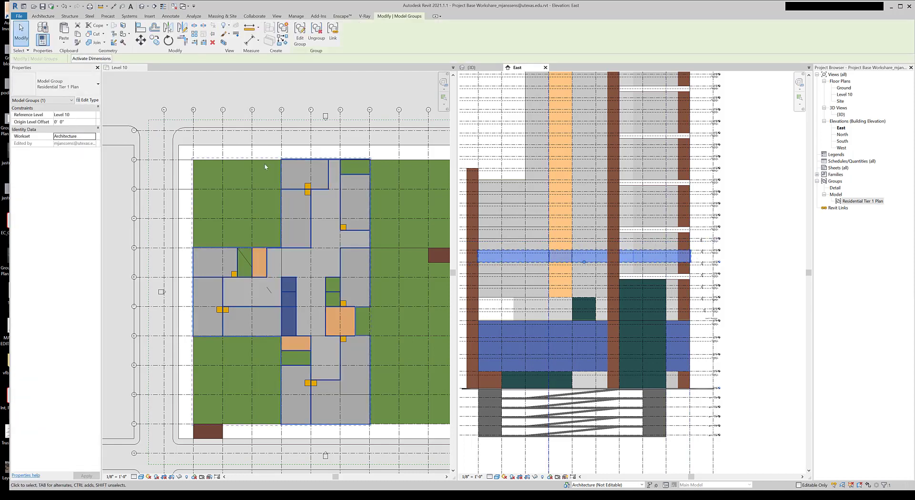
left_click(698, 203)
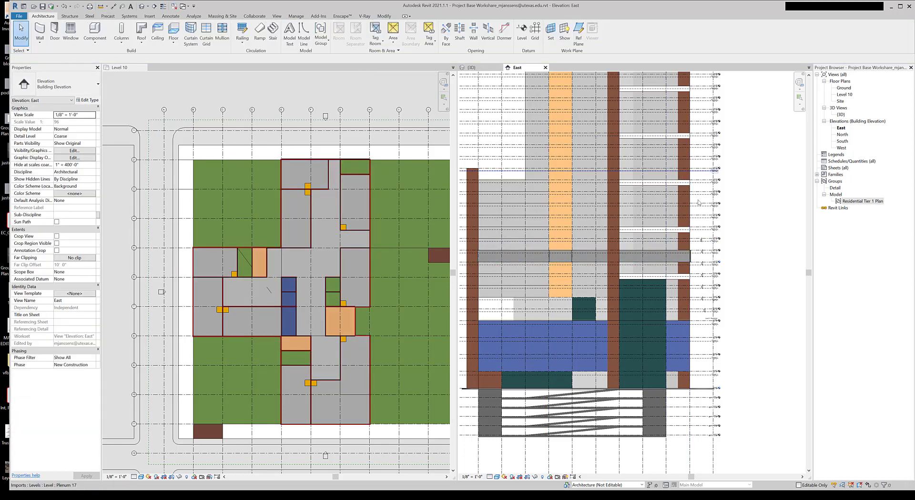
Set the Residential Tier 1 Plan group's reference level to Level 7 and accept the overlap warning
left_click(599, 252)
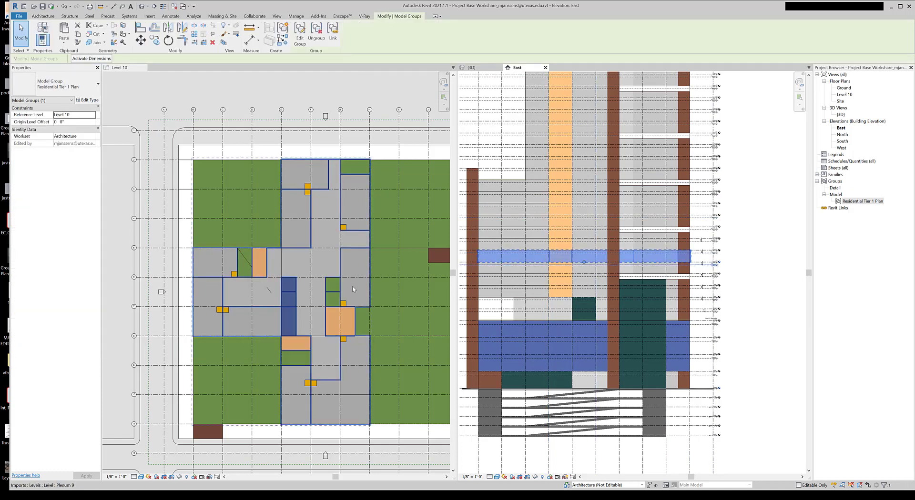
left_click(92, 115)
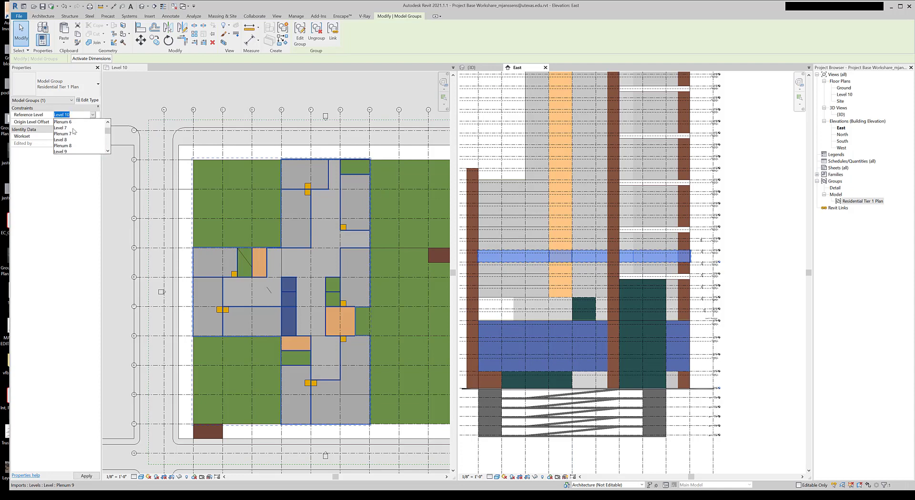
left_click(71, 128)
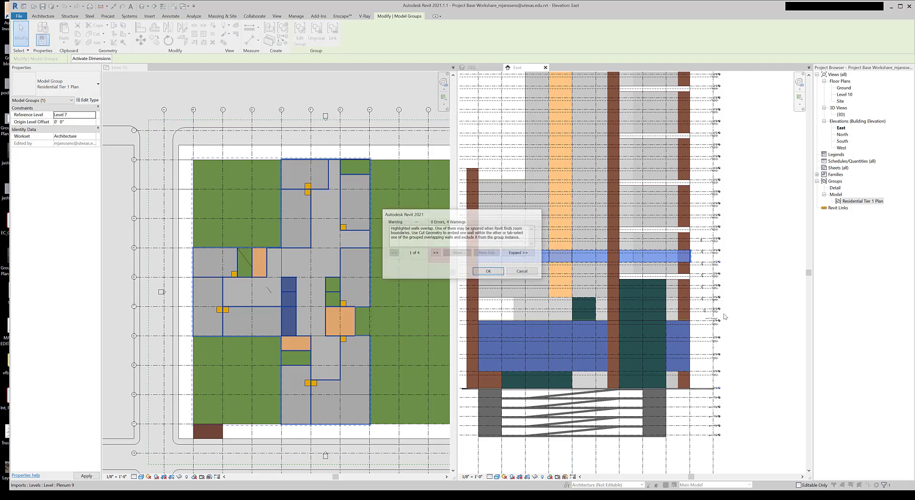
left_click(481, 271)
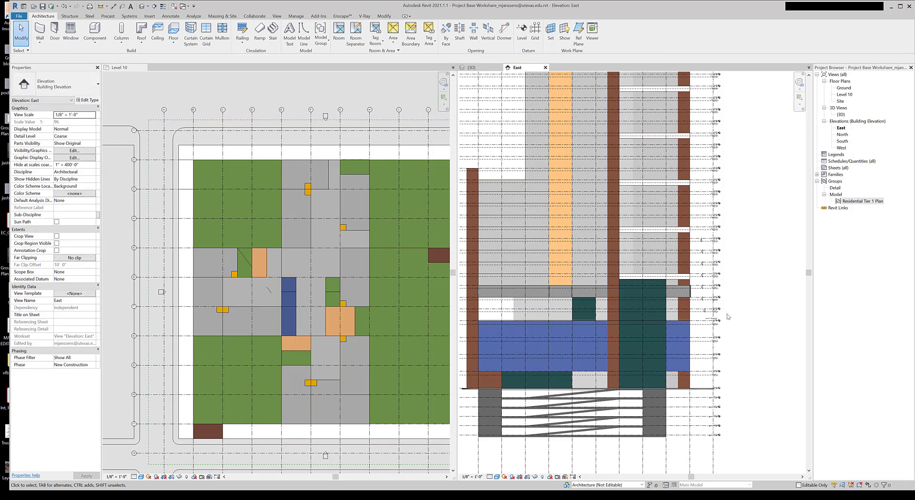
Check the moved wall group in the East elevation and create a new floor plan view for Level 7
scroll(754, 322, "up", 5)
scroll(662, 286, "up", 4)
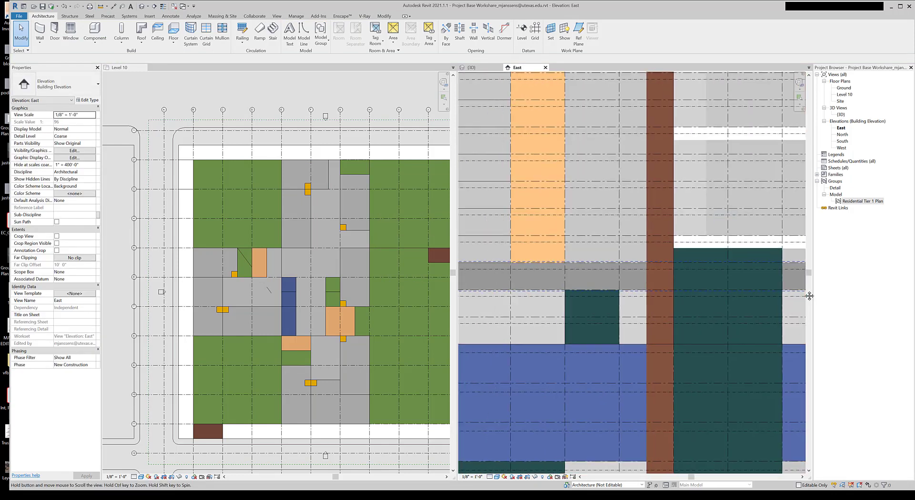
scroll(609, 322, "down", 5)
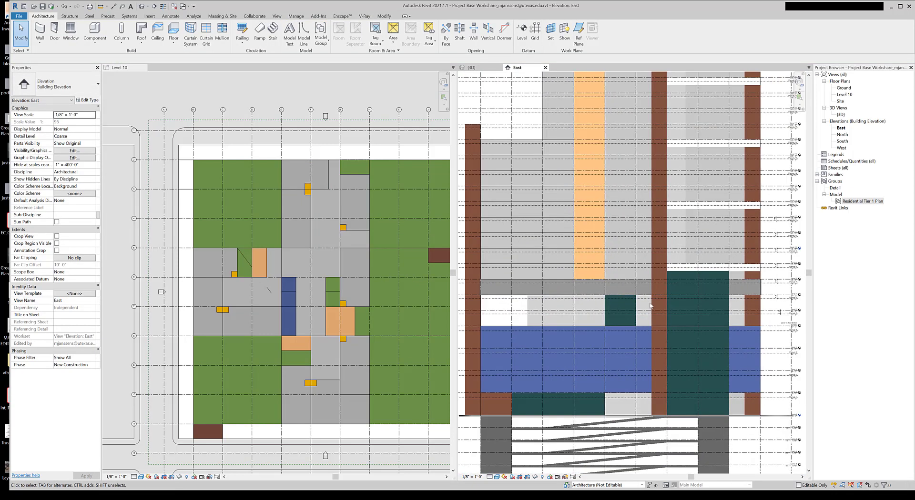
scroll(694, 318, "up", 3)
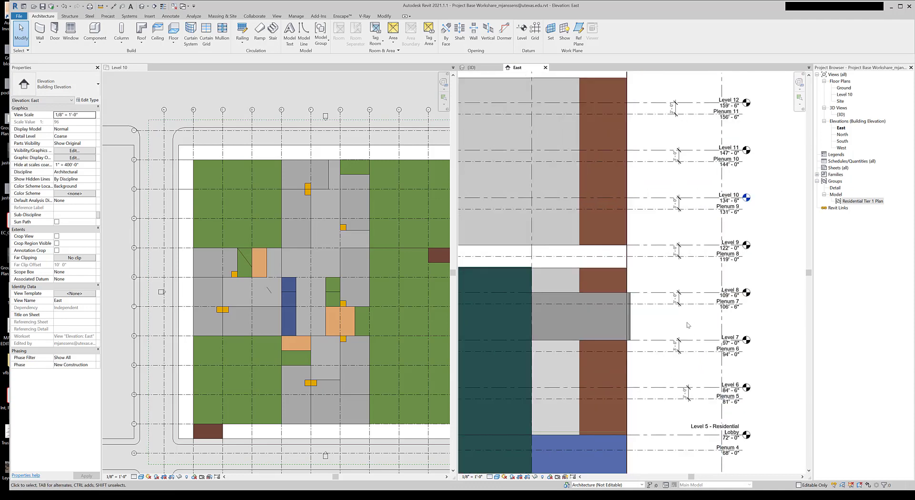
left_click(595, 324)
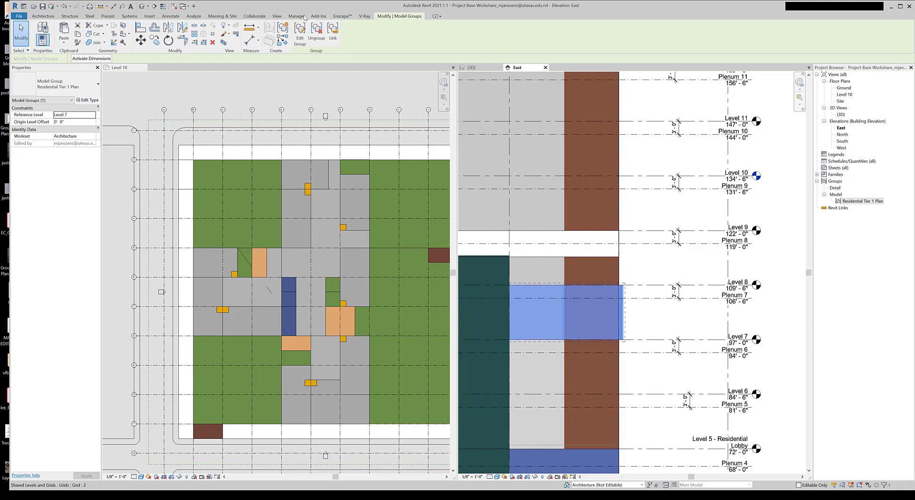
left_click(277, 15)
left_click(289, 46)
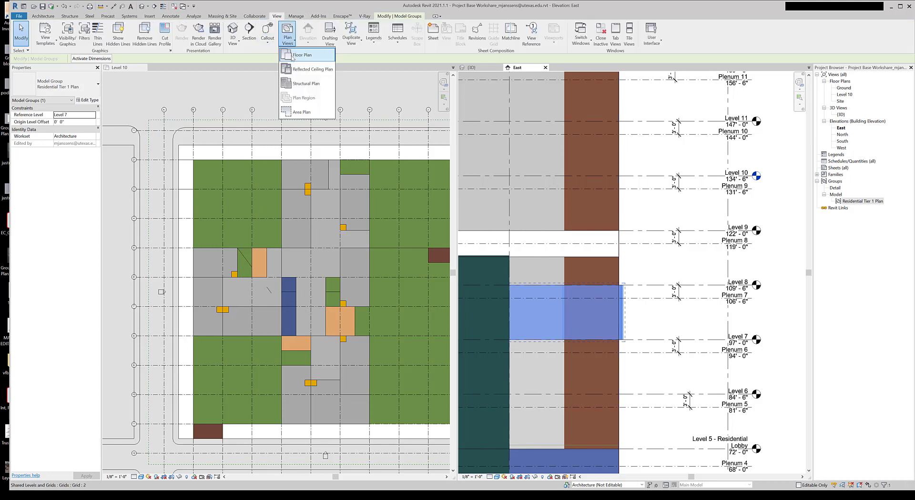
left_click(299, 56)
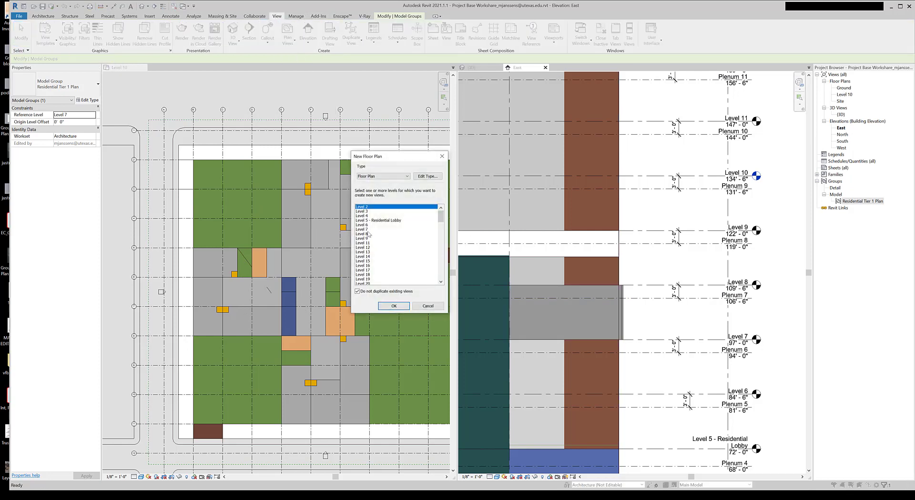
left_click(366, 229)
left_click(391, 306)
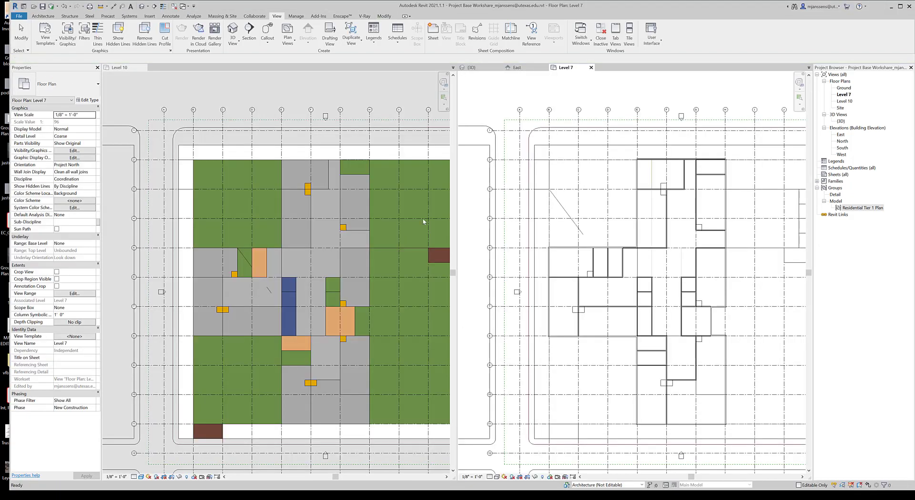
Set the Level 10 floor plan's visual style to Shaded
scroll(298, 274, "down", 1)
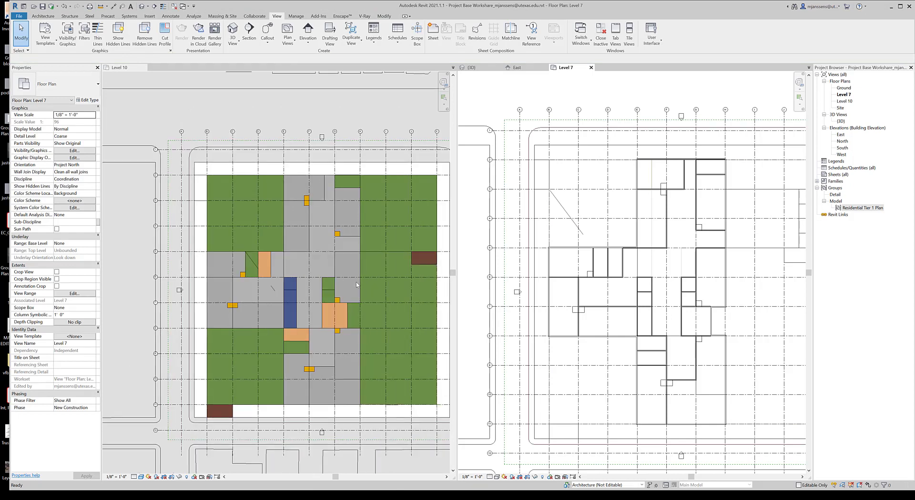
left_click(337, 281)
middle_click_drag(374, 160, 350, 159)
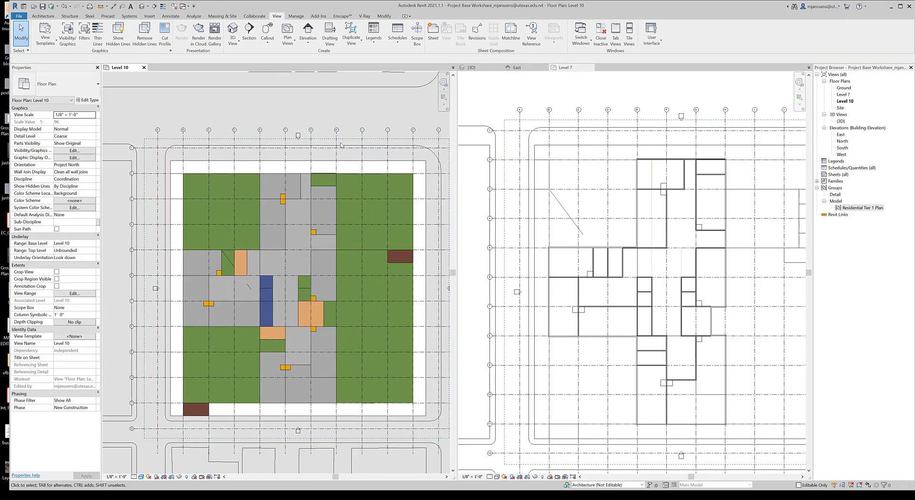
scroll(330, 179, "up", 4)
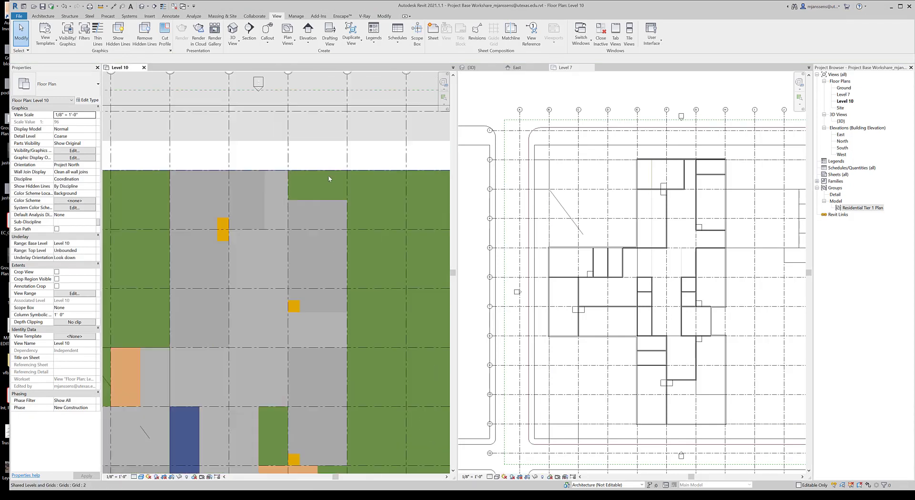
left_click(141, 478)
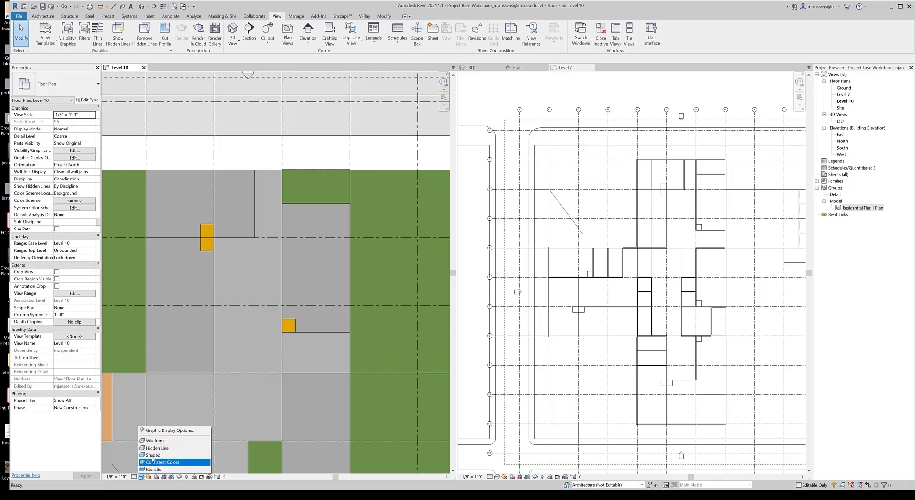
left_click(154, 454)
scroll(274, 310, "down", 3)
middle_click_drag(243, 328, 328, 260)
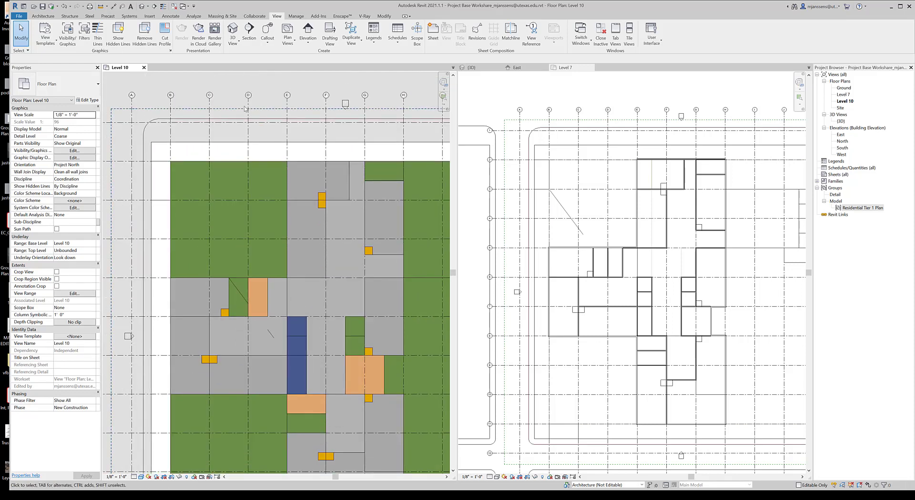
Set the Level 7 floor plan's visual style to Shaded and its detail level to Medium
scroll(643, 282, "up", 2)
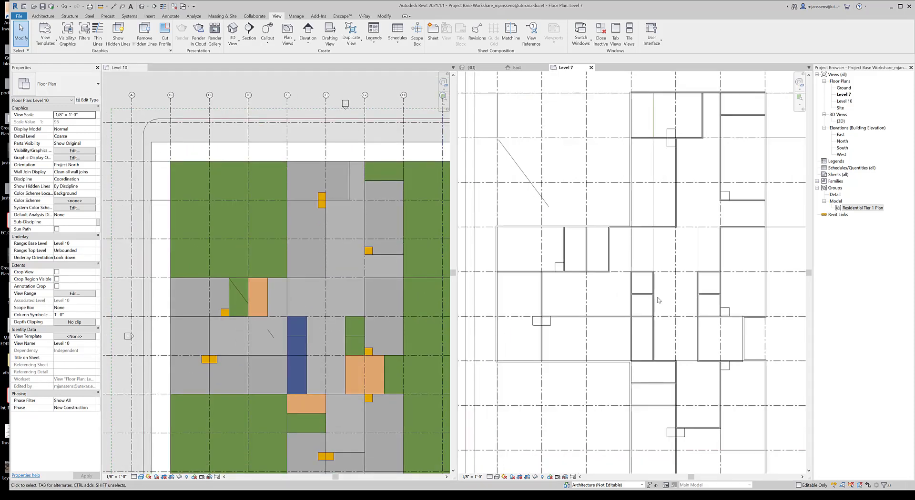
left_click(496, 477)
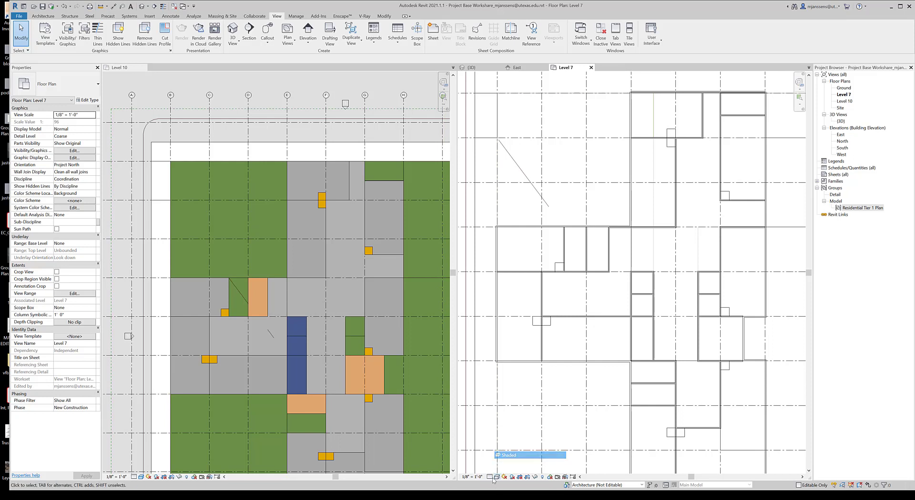
left_click(507, 451)
left_click(489, 477)
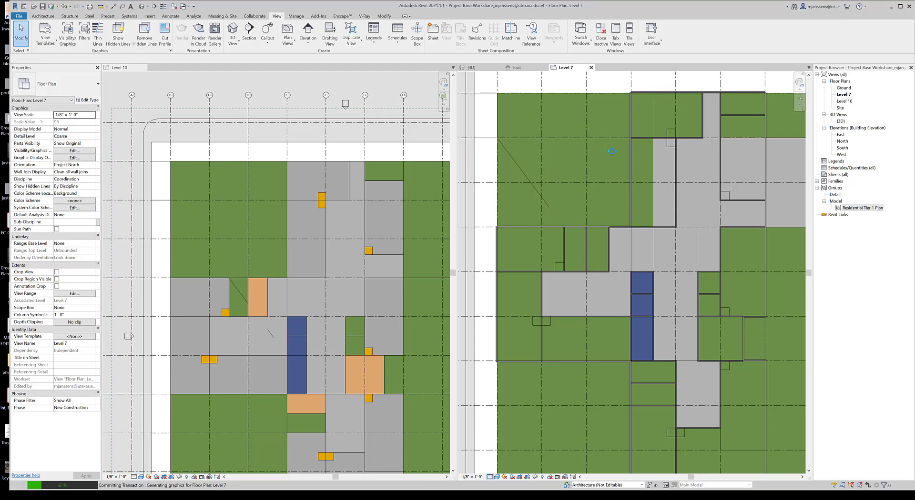
Open the Residential Tier 1 Plan group on Level 7 for editing and select its uppermost horizontal wall
scroll(623, 166, "up", 2)
scroll(623, 167, "up", 1)
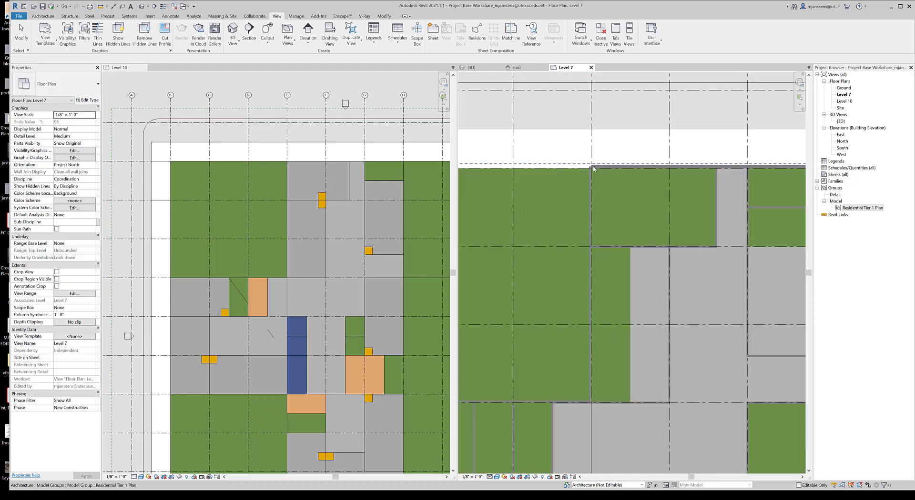
scroll(593, 168, "up", 1)
left_click(596, 167)
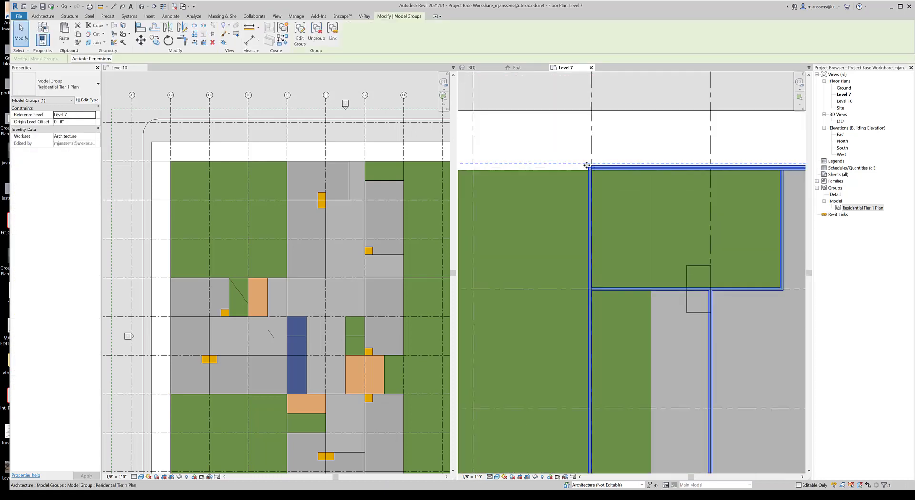
double_click(603, 165)
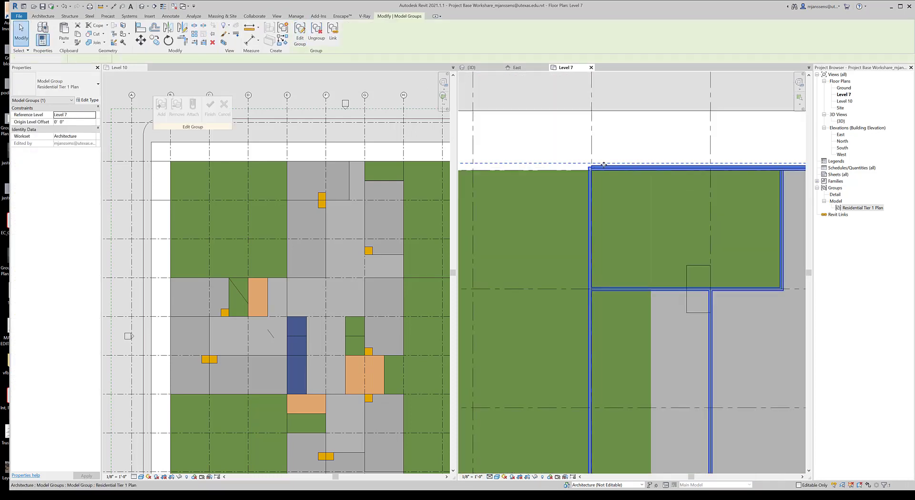
left_click(613, 168)
middle_click_drag(651, 244, 570, 249)
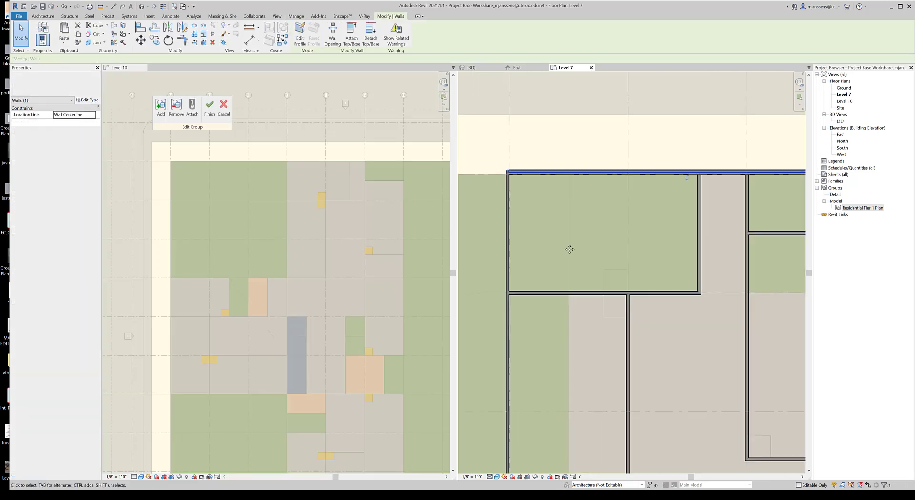
Shorten the overlapping horizontal corridor wall to about 25' 4" so it ends at the corner of the adjoining vertical wall
scroll(567, 248, "down", 1)
left_click(538, 223)
scroll(636, 315, "down", 3)
middle_click_drag(636, 315, 610, 234)
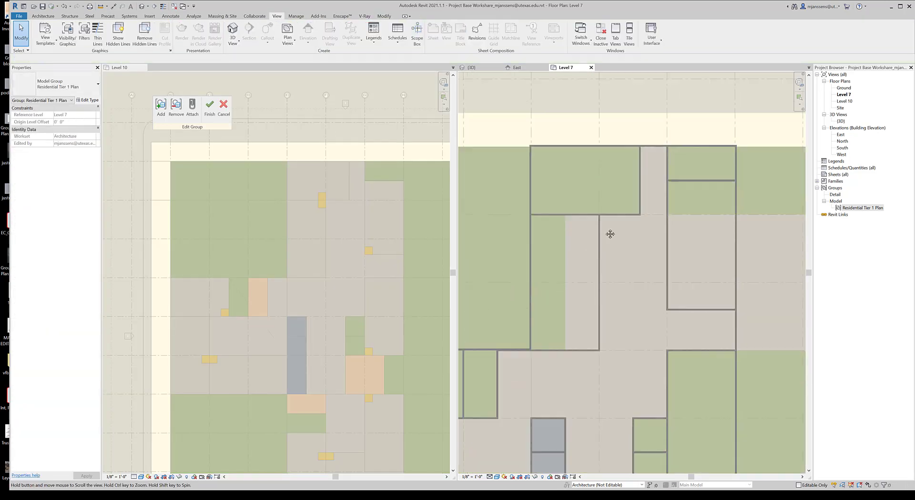
middle_click_drag(639, 342, 676, 223)
scroll(555, 238, "up", 3)
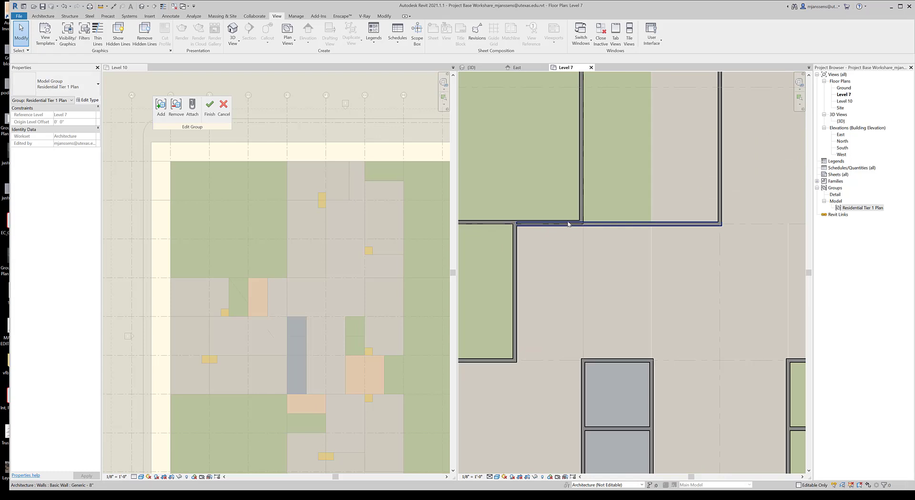
scroll(567, 222, "up", 2)
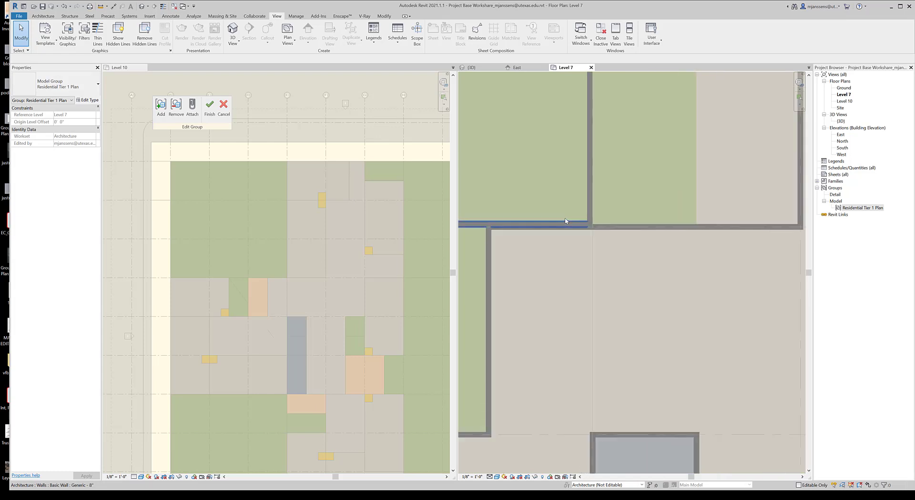
left_click(604, 228)
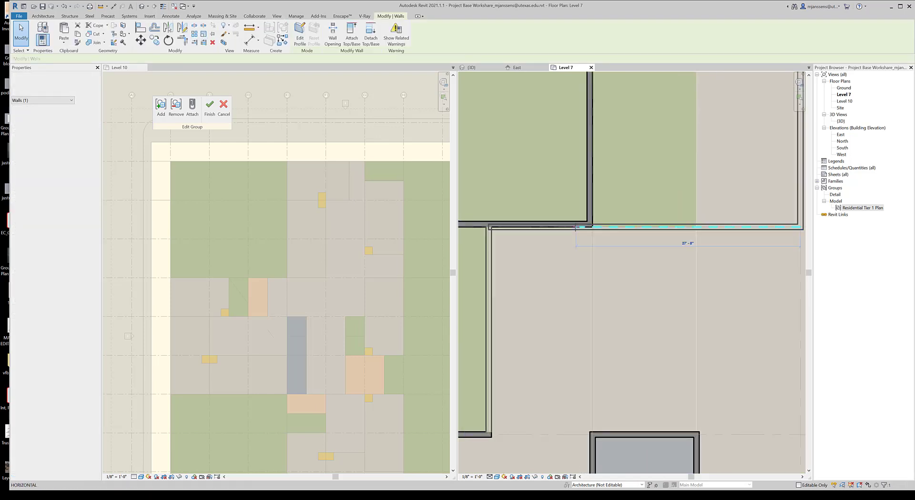
left_click(586, 250)
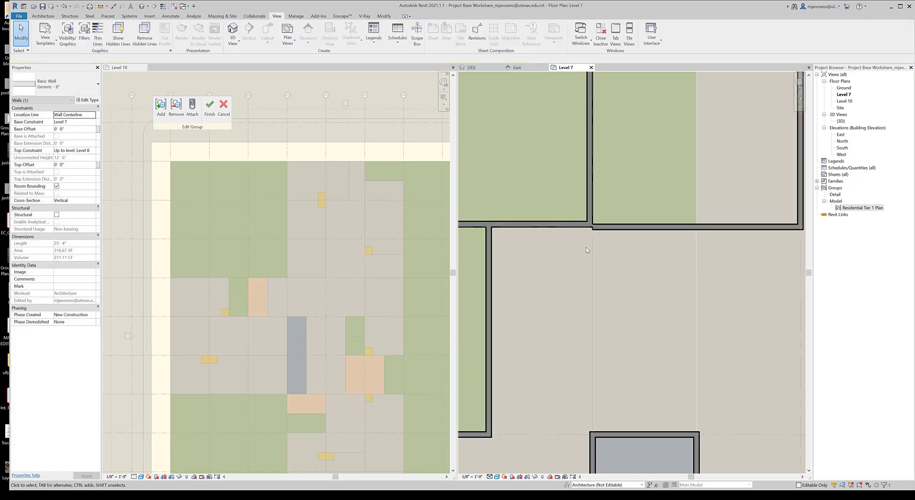
scroll(587, 250, "down", 3)
scroll(604, 251, "up", 2)
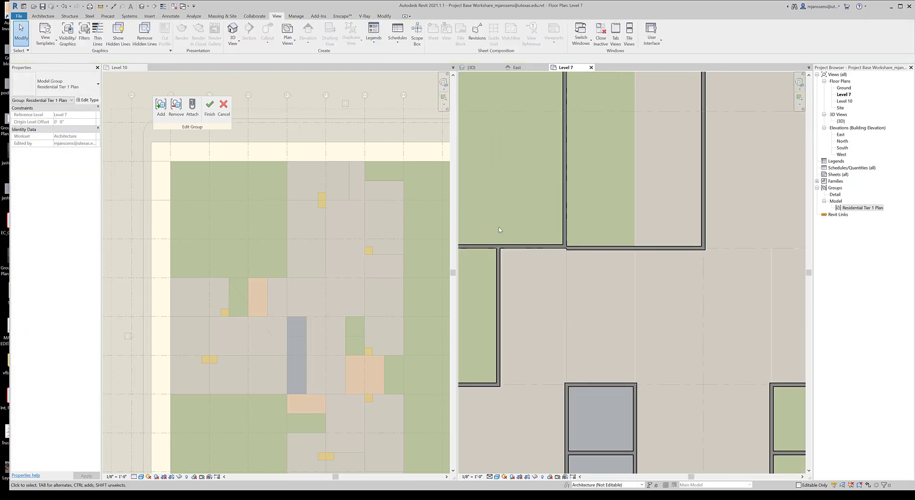
key("a")
key("l")
scroll(582, 254, "up", 2)
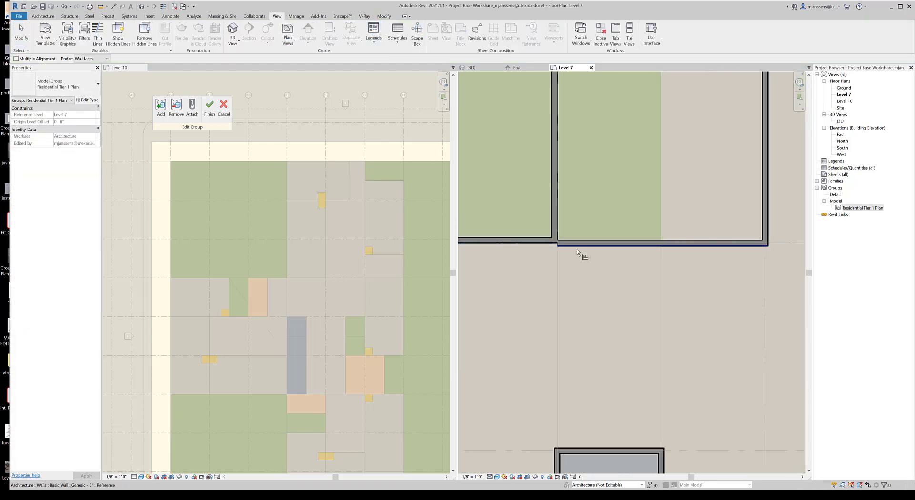
scroll(578, 248, "down", 4)
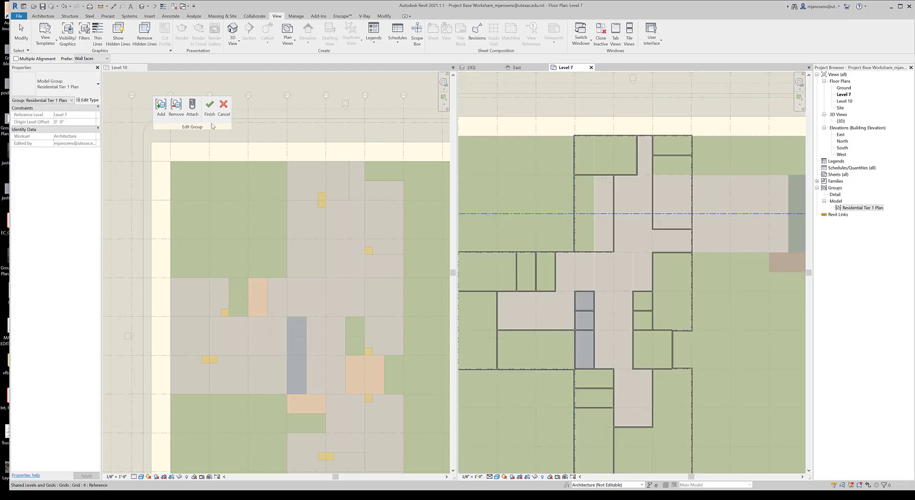
Finish editing the wall group and copy the Residential Tier 1 Plan group to the clipboard
left_click(209, 106)
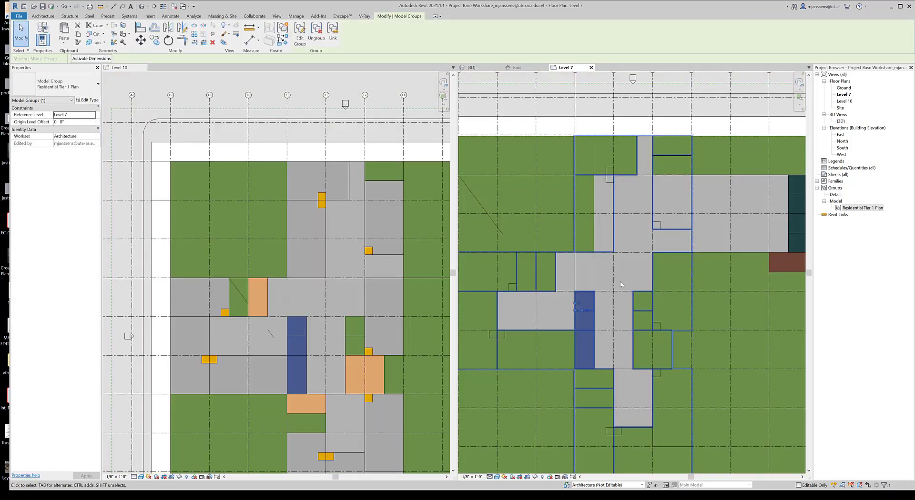
key("Escape")
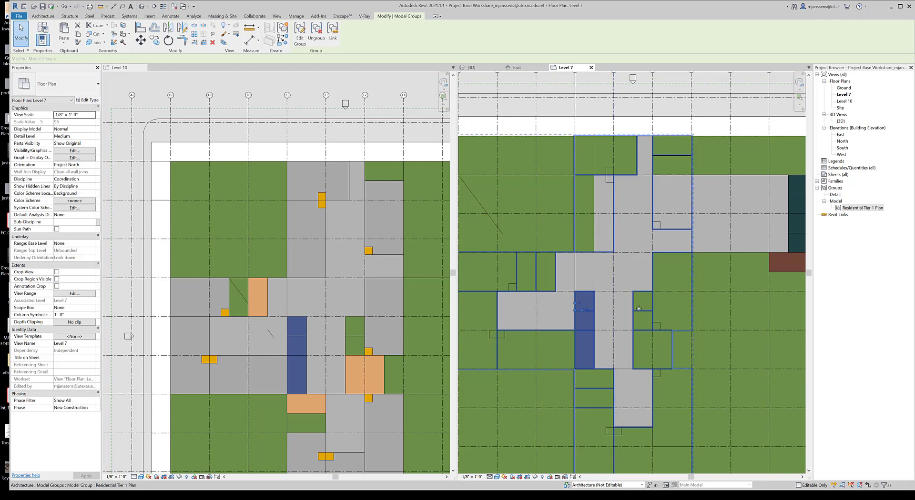
left_click(639, 309)
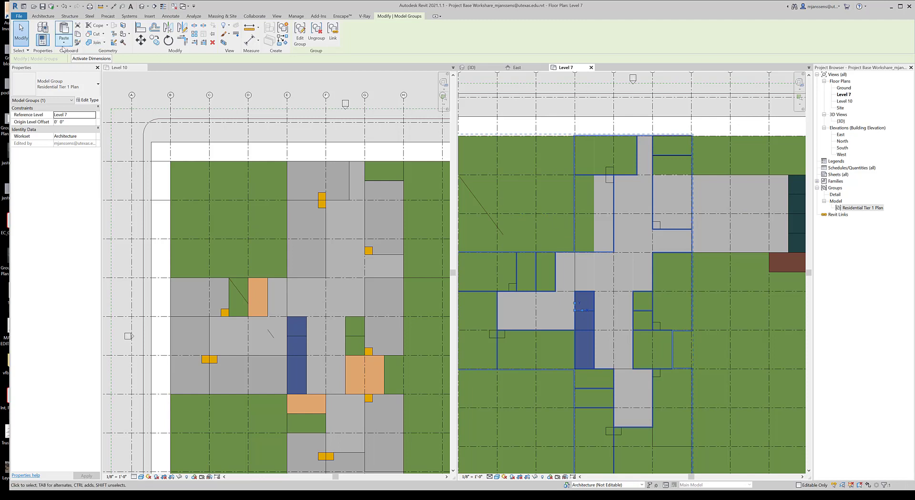
left_click(78, 35)
left_click(65, 44)
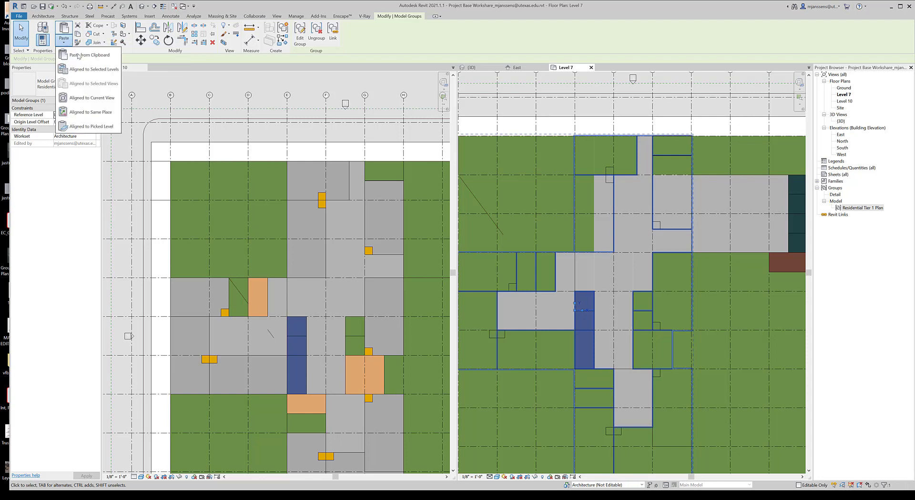
left_click(90, 74)
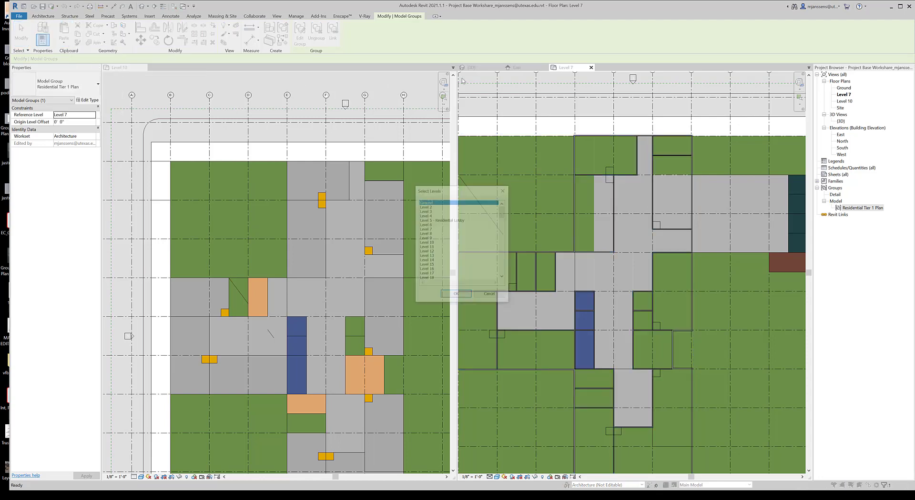
left_click(504, 190)
Examine the East elevation to determine which levels above Level 7 should receive the wall group
left_click(523, 68)
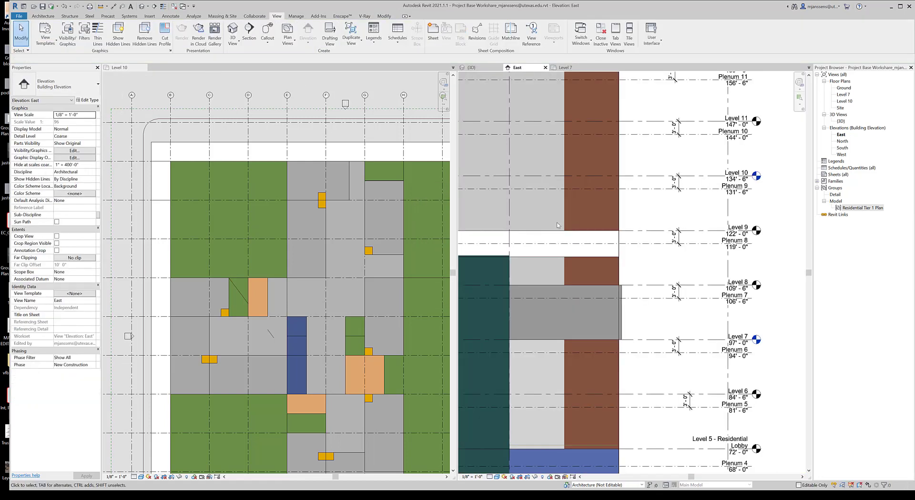
scroll(643, 276, "down", 4)
middle_click_drag(642, 276, 684, 342)
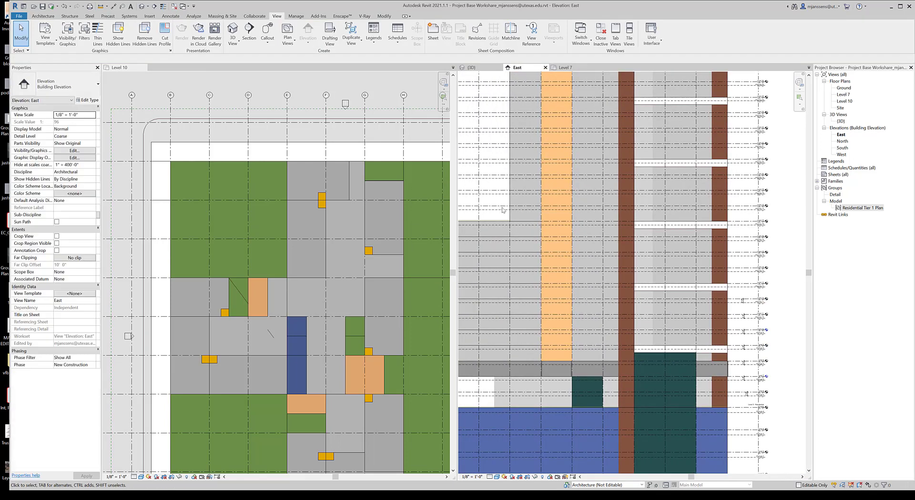
scroll(768, 212, "up", 4)
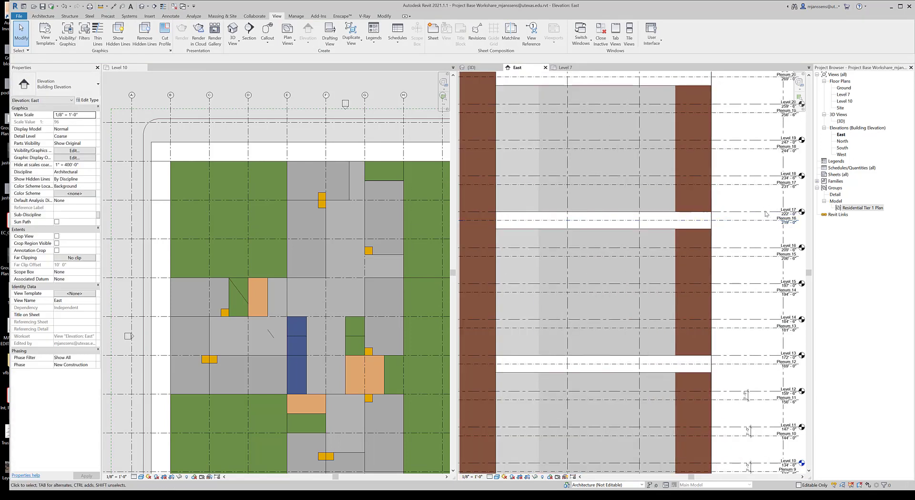
scroll(766, 214, "down", 2)
scroll(693, 333, "down", 2)
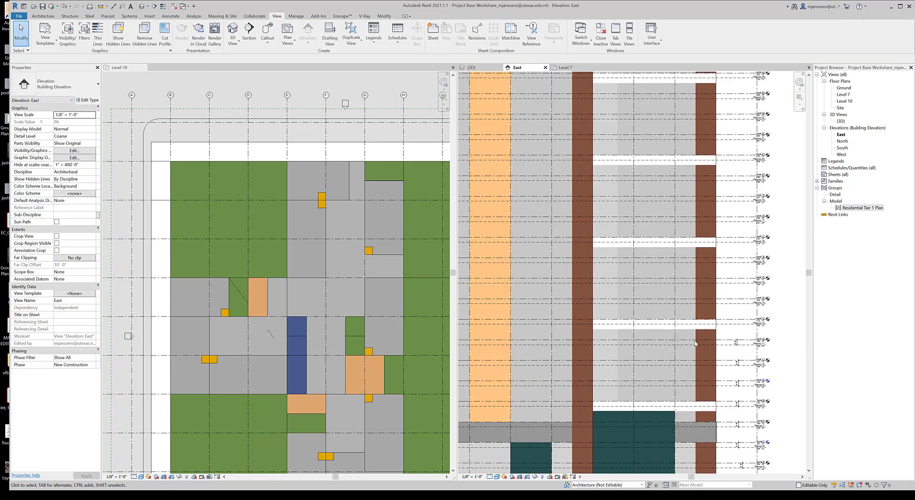
scroll(694, 343, "down", 2)
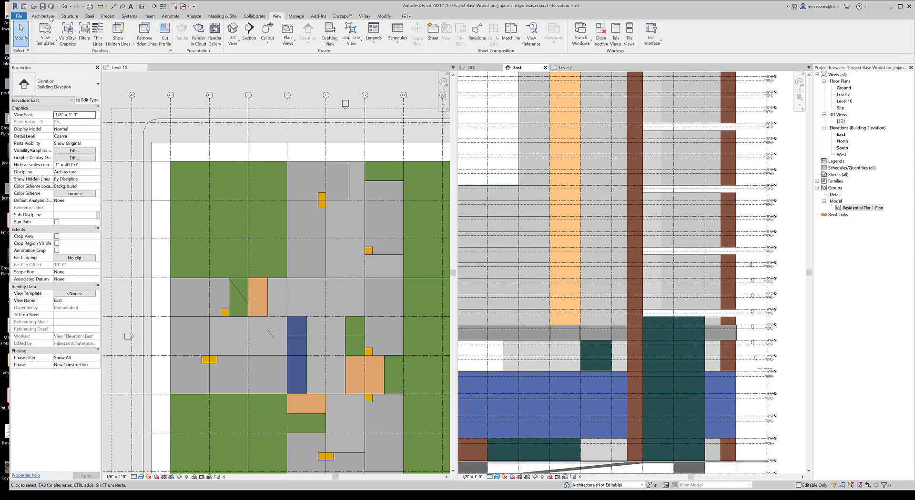
Paste the copied wall group aligned to selected levels, choosing Level 8 through Level 16
left_click(384, 16)
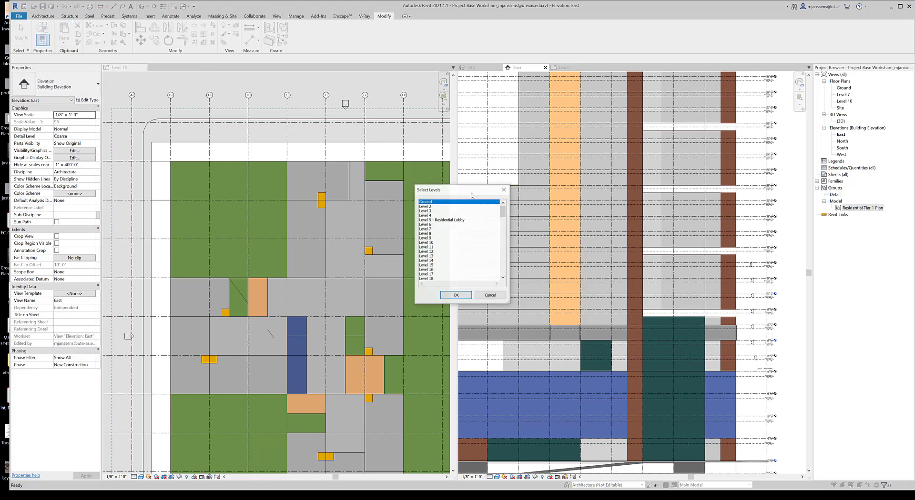
mouse_move(503, 213)
left_mouse_down()
mouse_move(503, 221)
mouse_move(503, 212)
left_mouse_up()
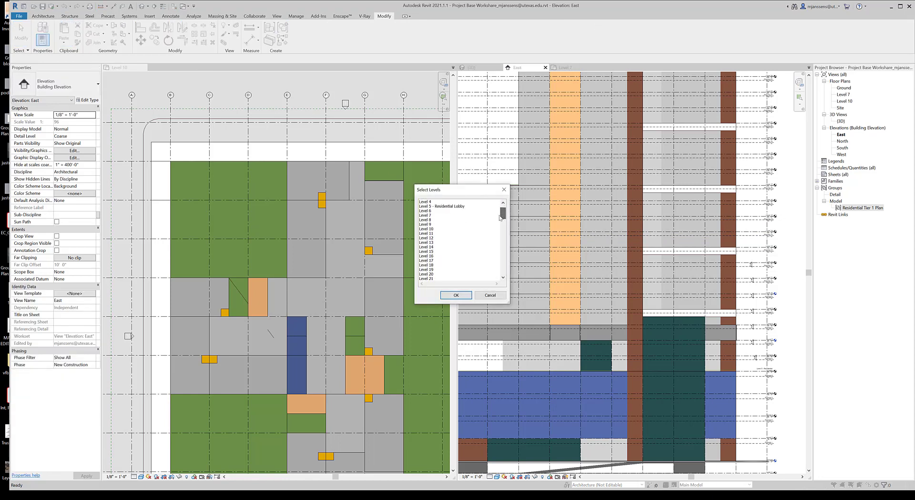
left_click(431, 216)
left_click(431, 220)
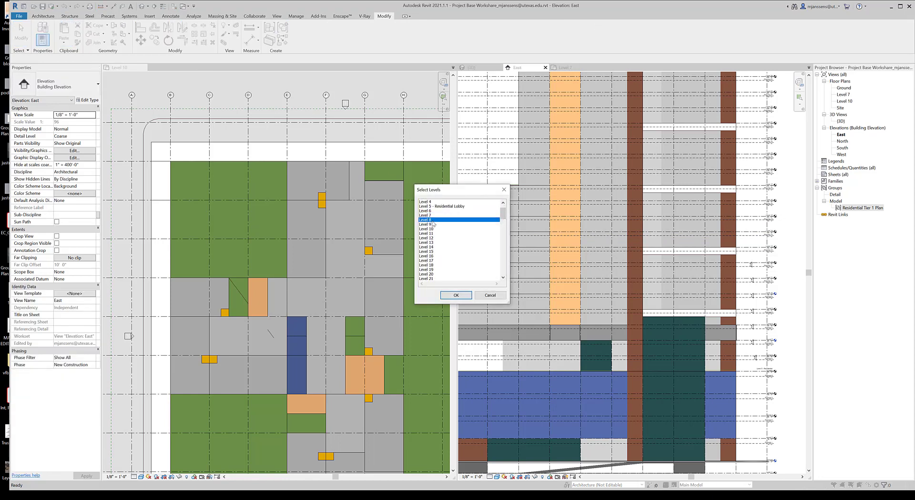
scroll(448, 254, "down", 1)
left_click(435, 242, "shift")
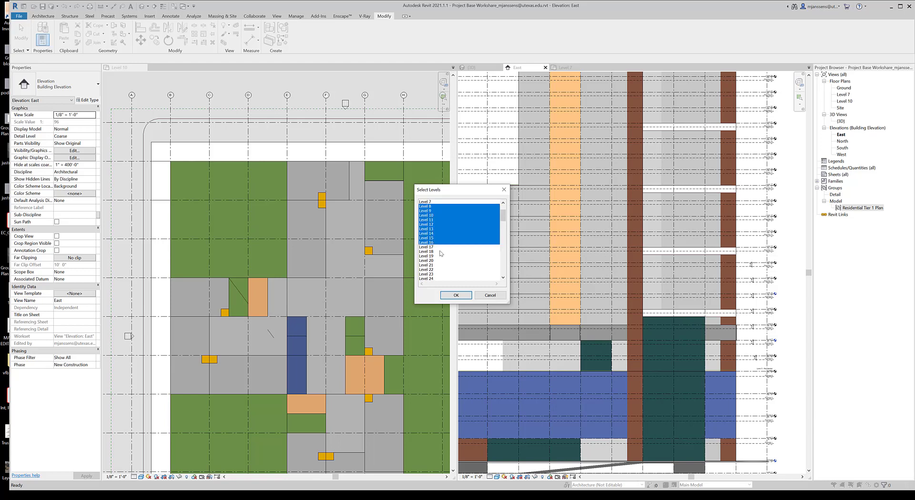
left_click(456, 294)
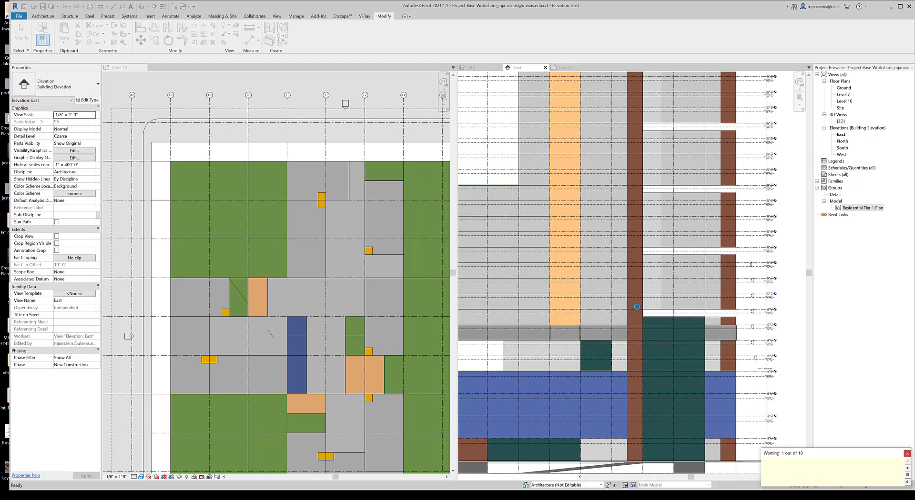
Dismiss the paste warnings and inspect the topmost pasted wall group in the 3D view
key("Escape")
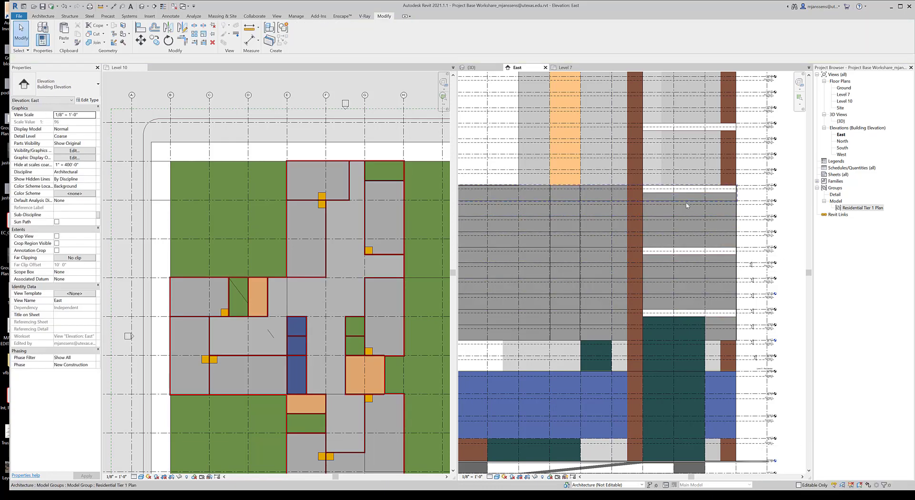
left_click(685, 200)
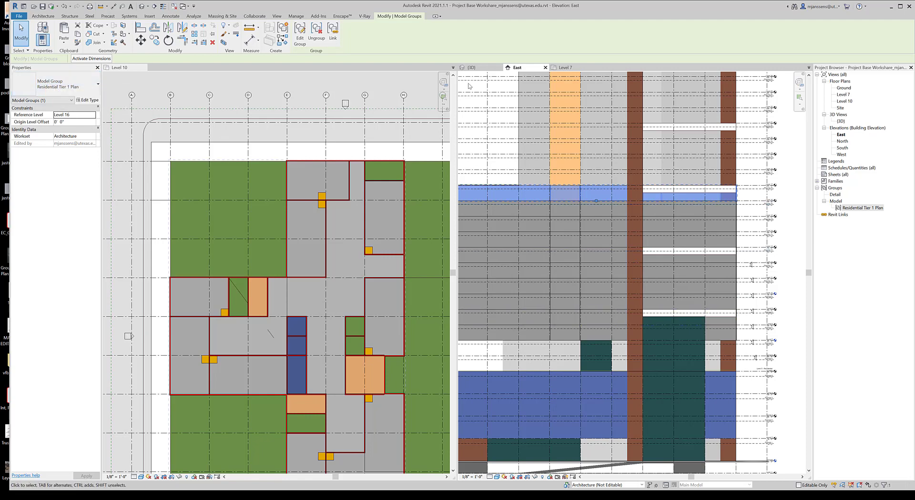
left_click(471, 68)
mouse_move(667, 320)
middle_mouse_down("shift")
mouse_move(610, 334)
mouse_move(687, 318)
mouse_move(654, 319)
middle_mouse_up("shift")
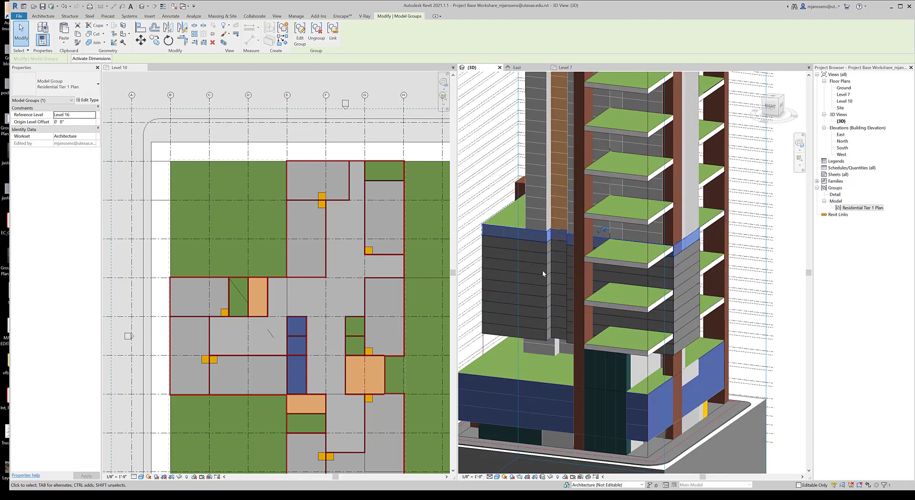
Open the Level 16 wall group for editing, check one of its exterior walls, and leave group editing
double_click(547, 241)
scroll(543, 233, "up", 3)
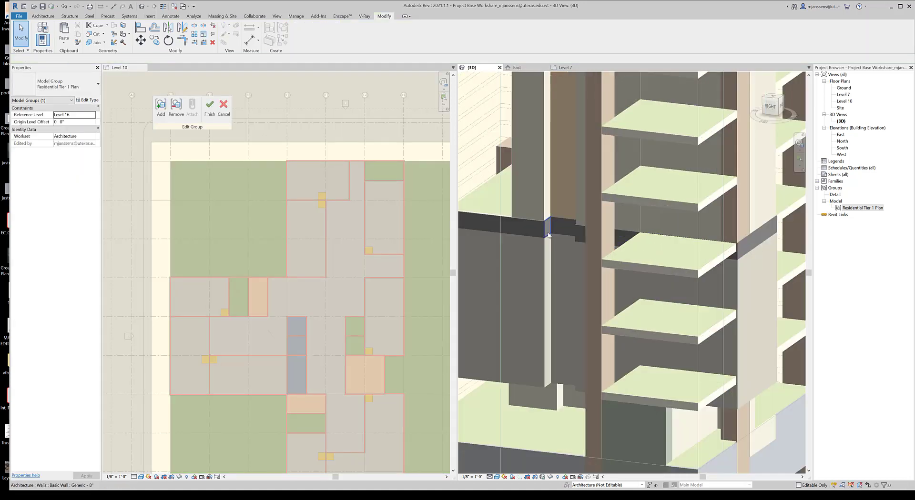
left_click(543, 231)
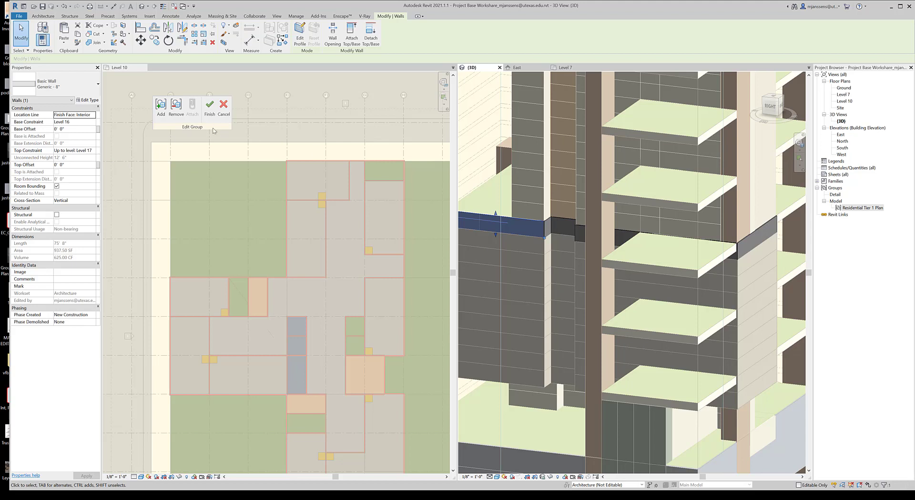
left_click(586, 247)
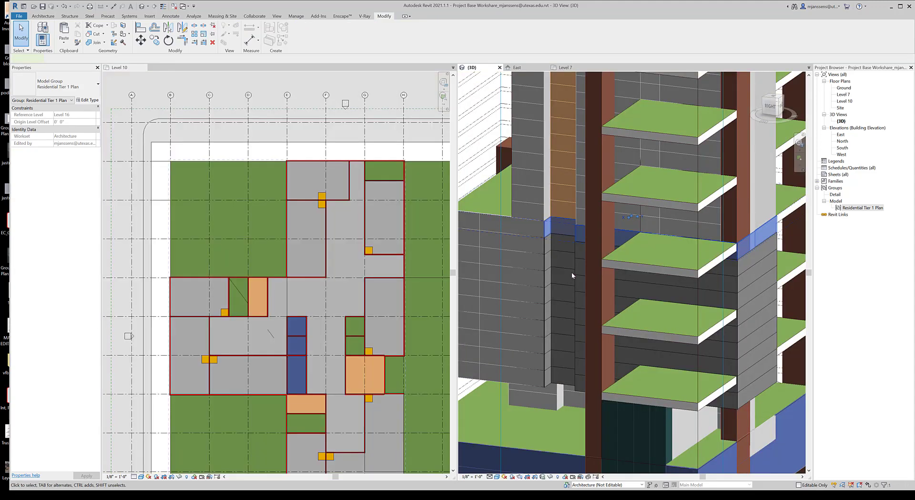
Examine the stacked residential wall groups from the opposite side of the tower
middle_click_drag(548, 383, 636, 298, "shift")
scroll(630, 355, "up", 1)
double_click(635, 299)
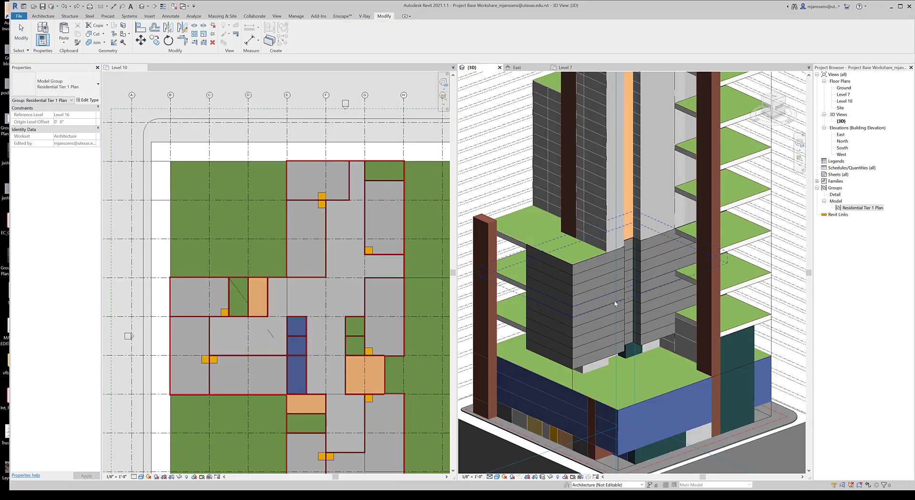
left_click(580, 268)
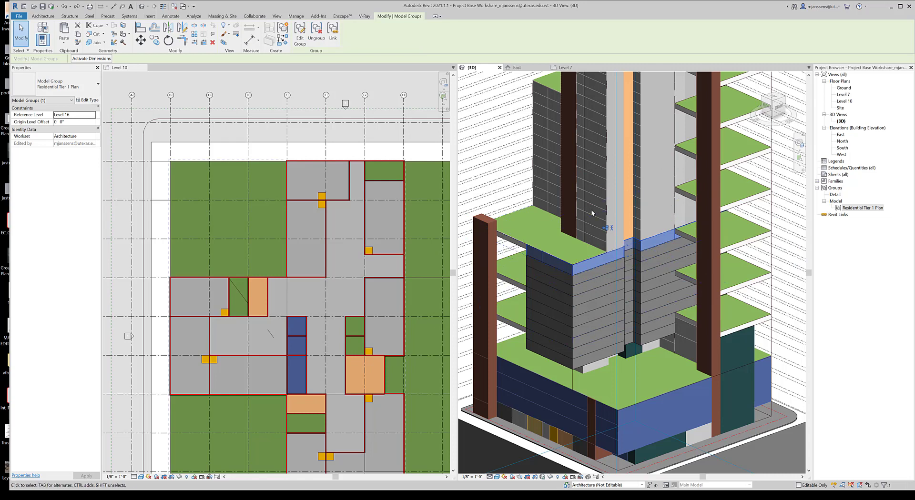
scroll(601, 276, "down", 2)
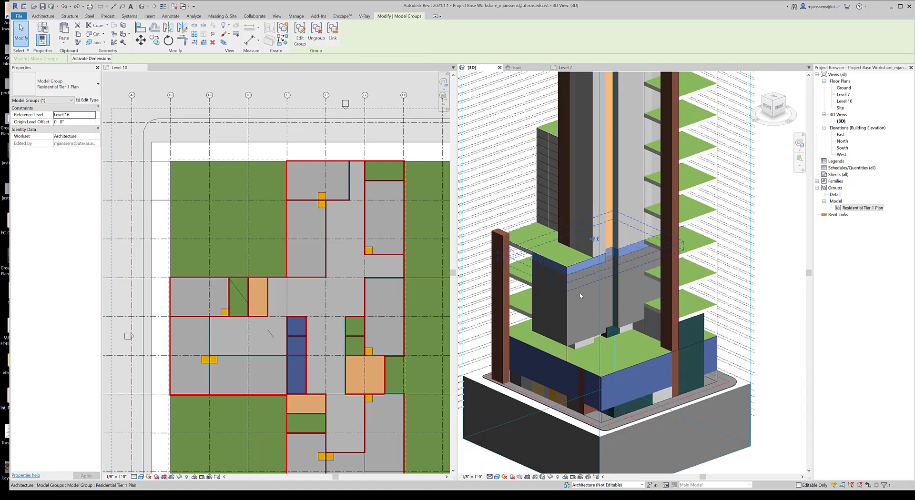
left_click(714, 313)
scroll(710, 312, "down", 1)
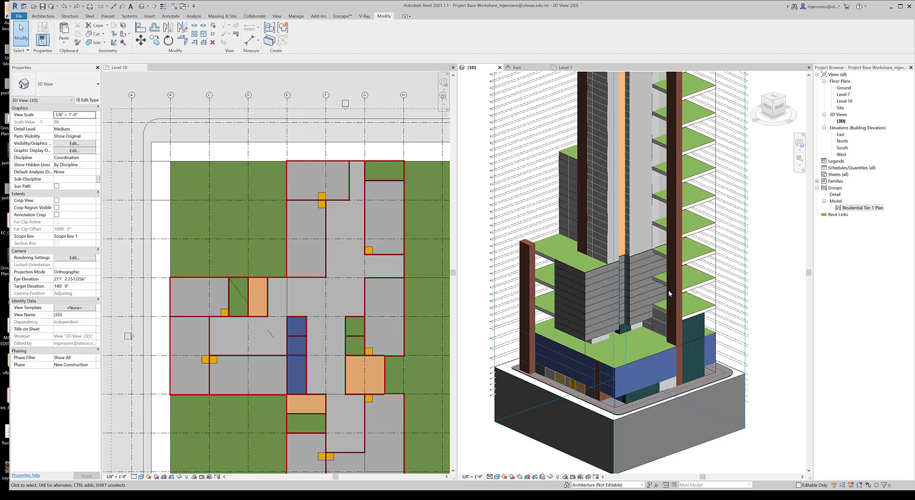
Open the Level 10 instance of the Residential Tier 1 Plan group for editing
left_click(601, 336)
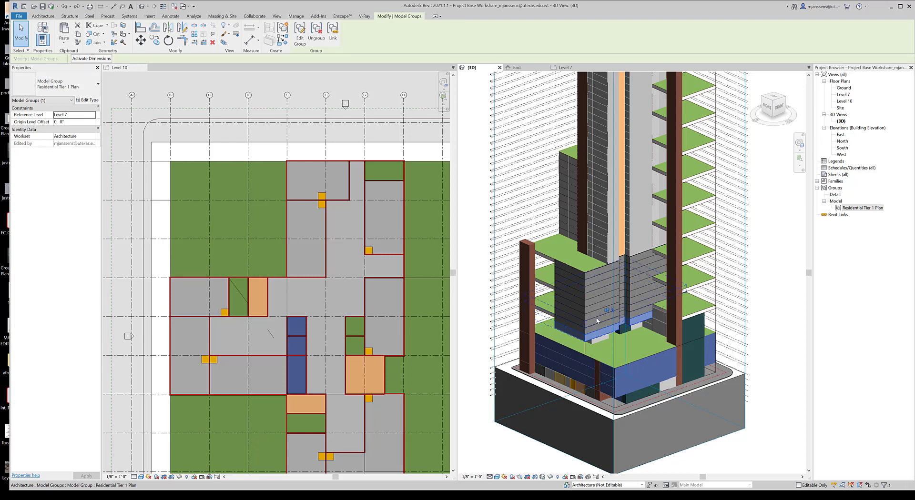
left_click(597, 319)
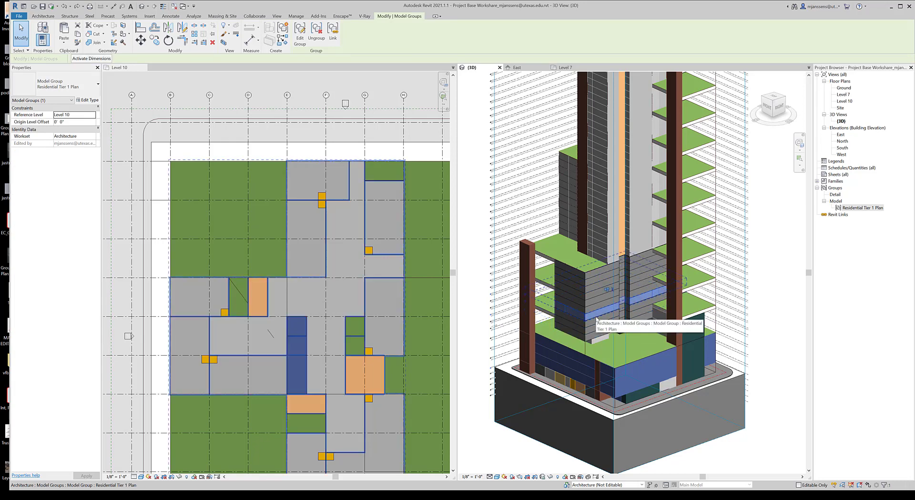
left_click(299, 34)
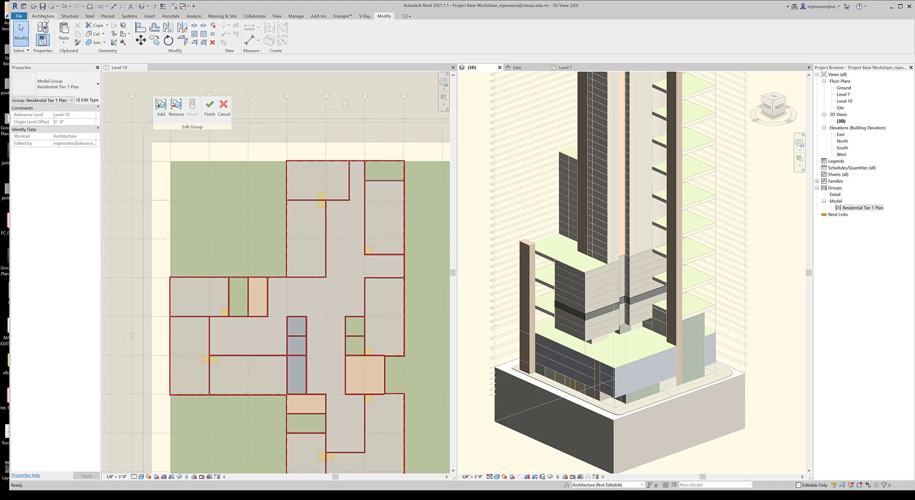
Start an architectural floor inside the group and sketch its first straight boundary line along the outer north wall
left_click(45, 18)
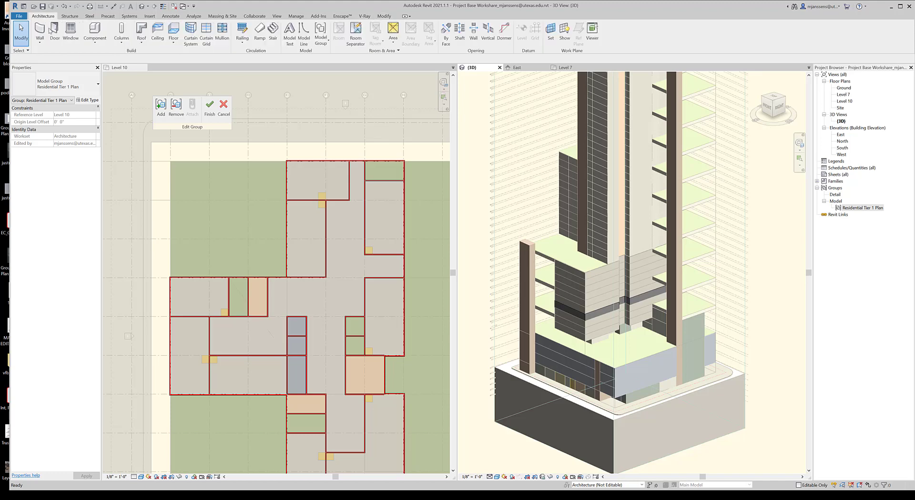
left_click(174, 44)
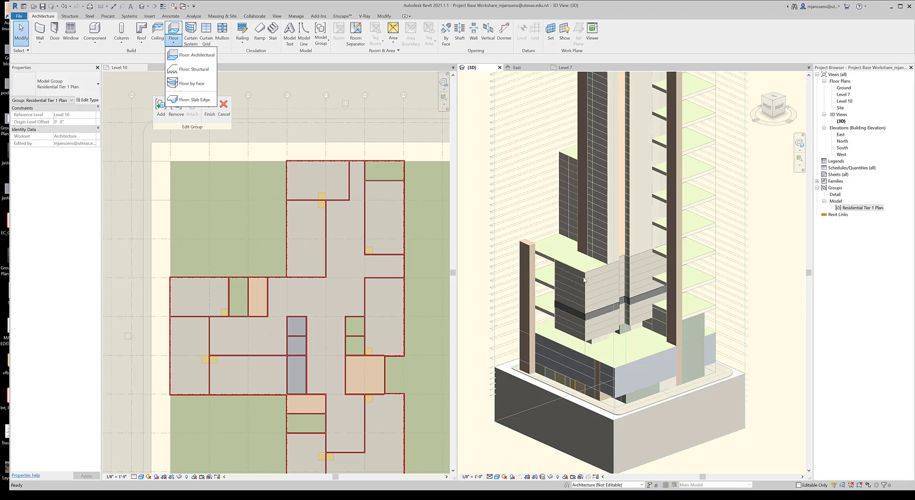
left_click(202, 55)
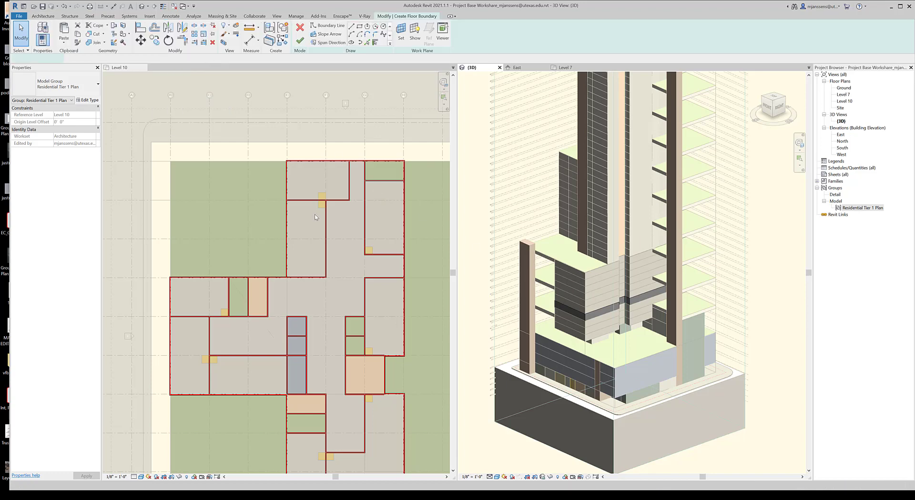
left_click(351, 26)
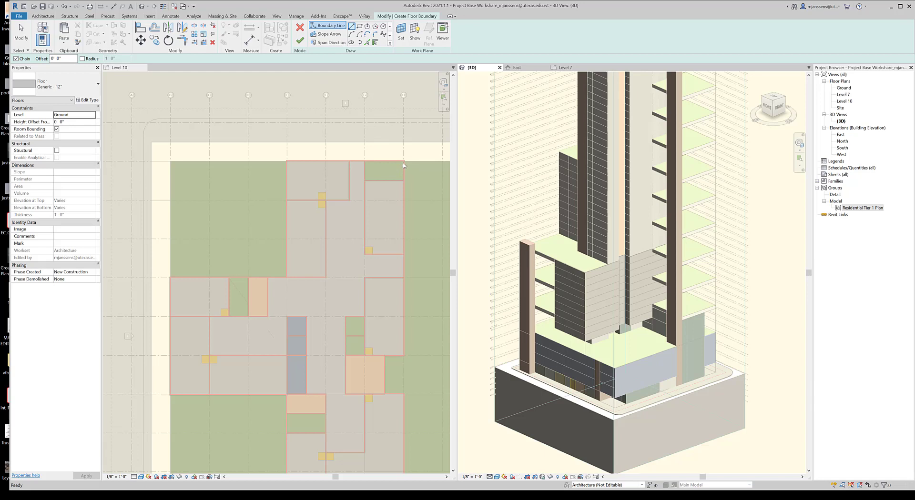
scroll(389, 169, "up", 2)
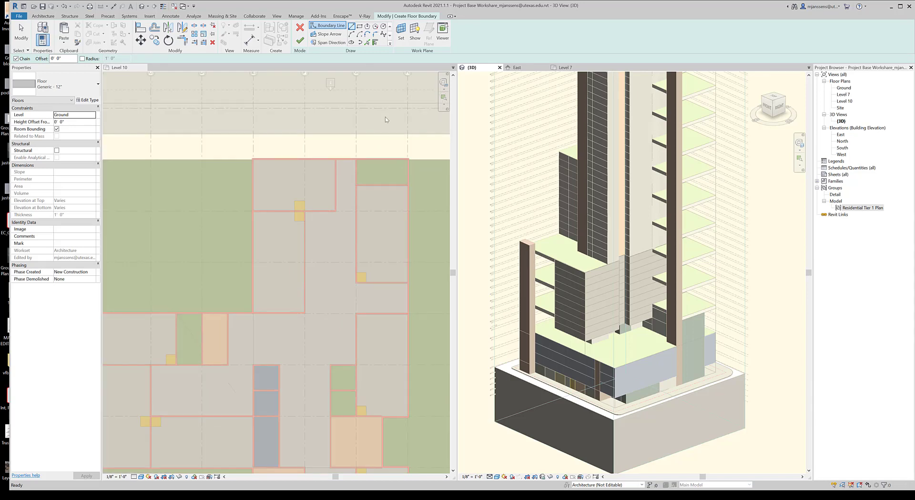
scroll(422, 162, "up", 2)
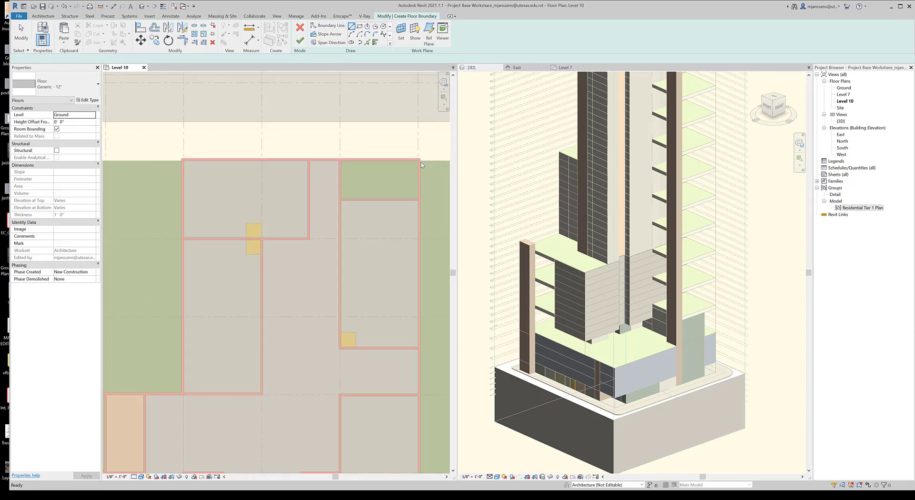
left_click(418, 161)
left_click(184, 161)
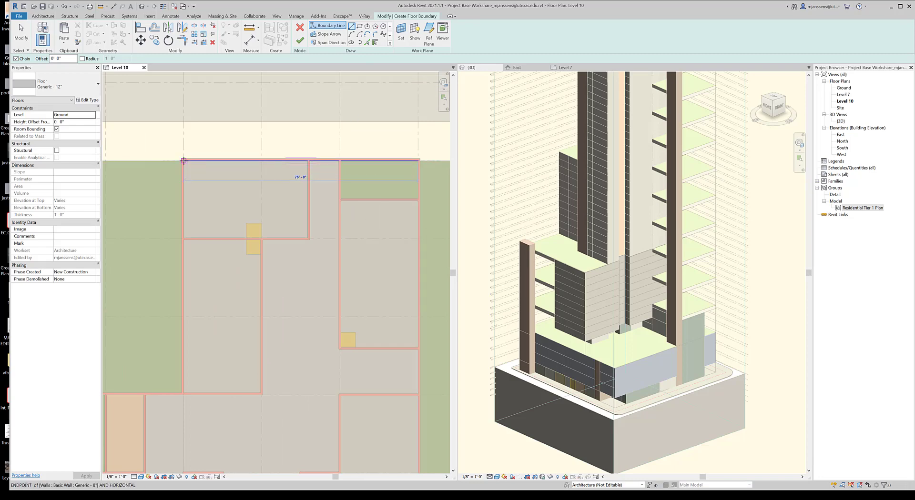
Continue the floor boundary down the north wing's west wall and around the north and west walls of the west wing
middle_click_drag(267, 295, 346, 238)
middle_click_drag(272, 301, 300, 282)
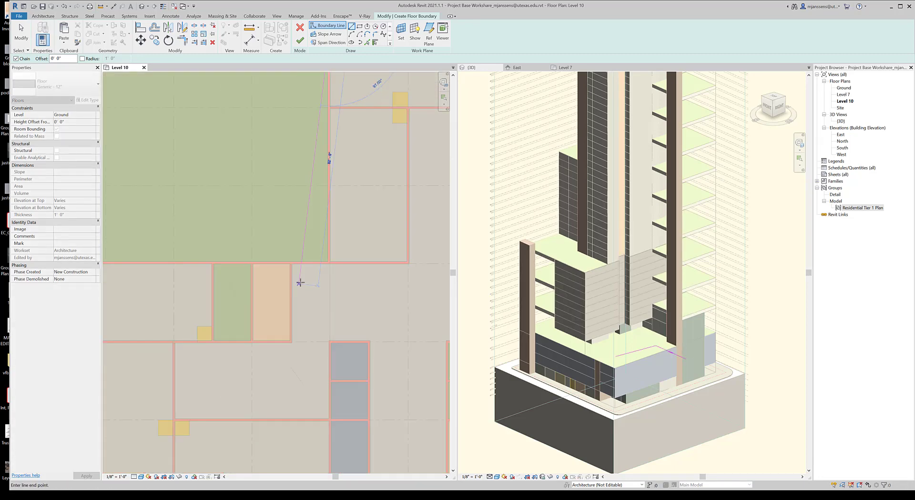
left_click(328, 268)
middle_click_drag(166, 308, 414, 315)
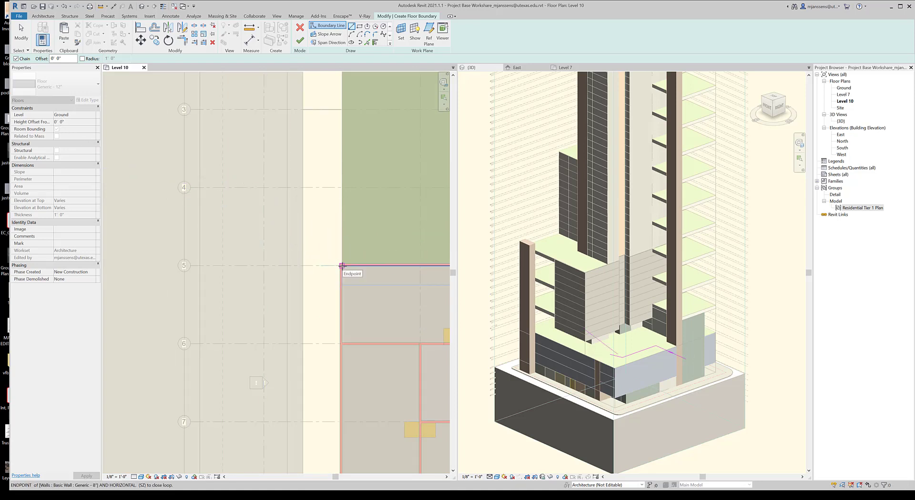
left_click(342, 266)
middle_click_drag(363, 378, 247, 191)
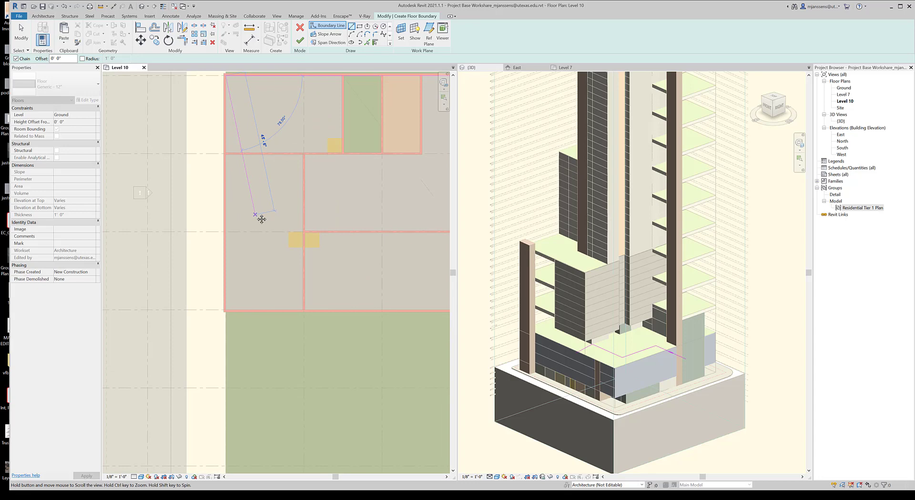
left_click(225, 311)
Extend the floor boundary along the west wing's south wall, then around the west and south walls of the south wing
middle_click_drag(326, 313, 184, 315)
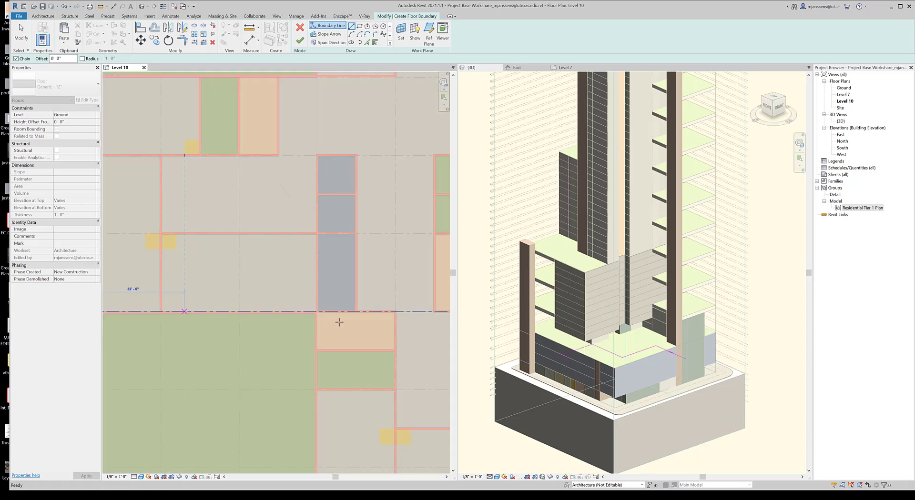
left_click(316, 312)
middle_click_drag(371, 362, 340, 183)
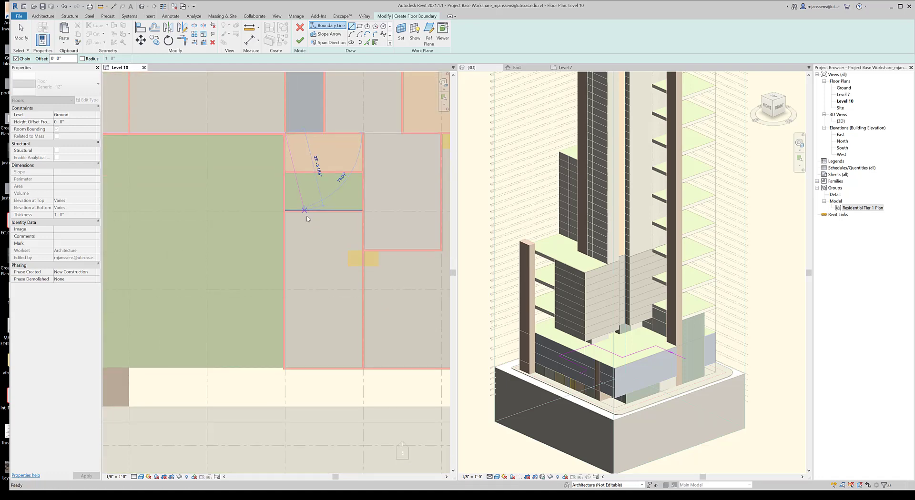
left_click(285, 368)
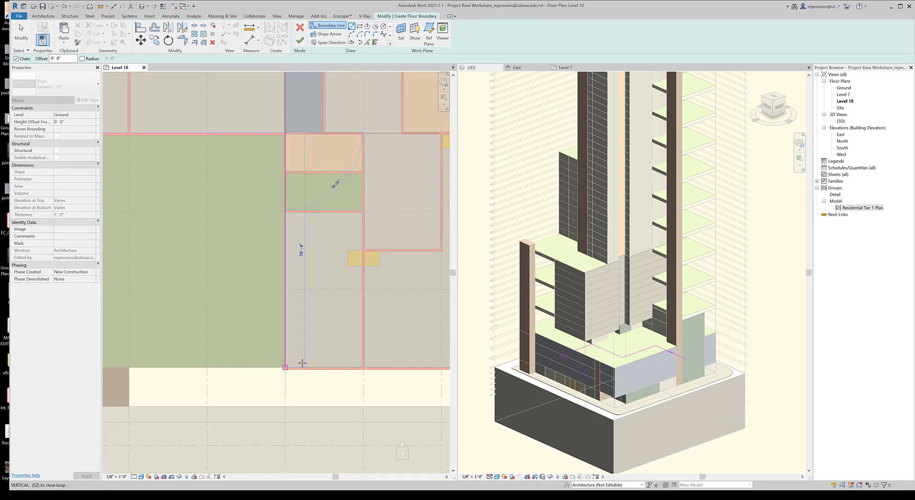
middle_click_drag(400, 361, 244, 360)
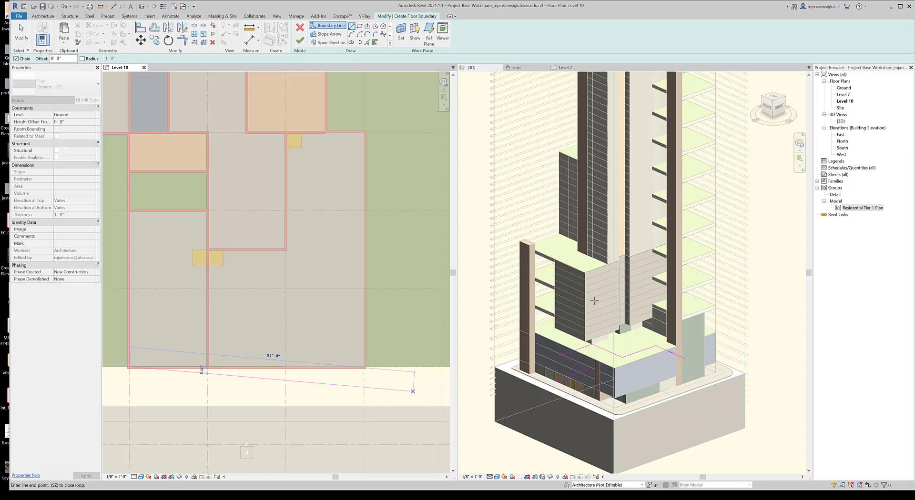
left_click(364, 203)
Trace the floor boundary up the south wing's east wall and around the recess beside the orange core
middle_click_drag(368, 185, 374, 292)
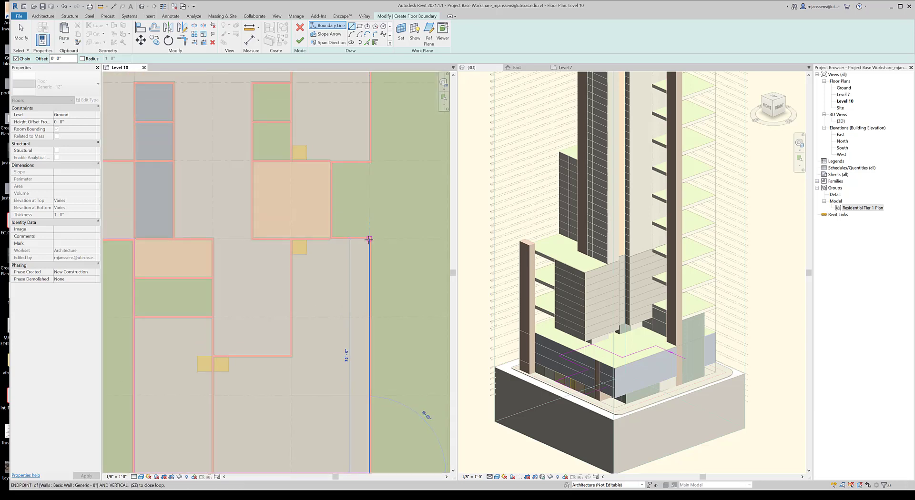
left_click(369, 239)
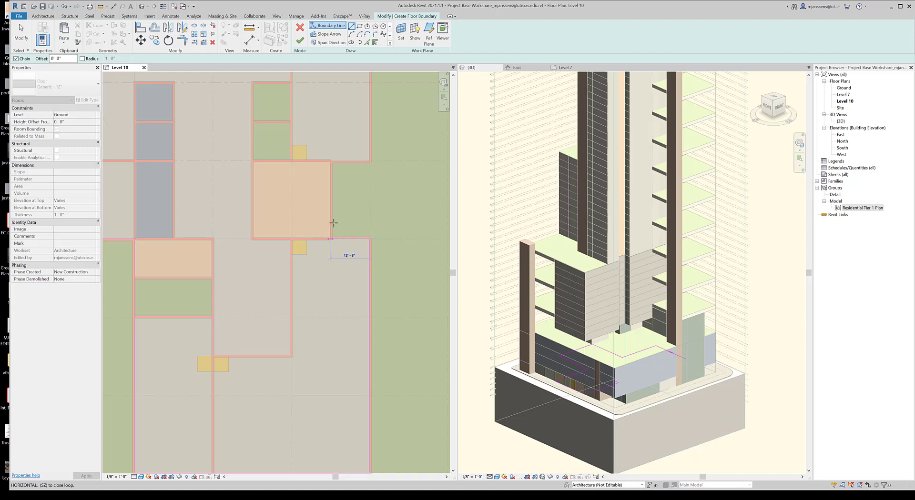
left_click(331, 239)
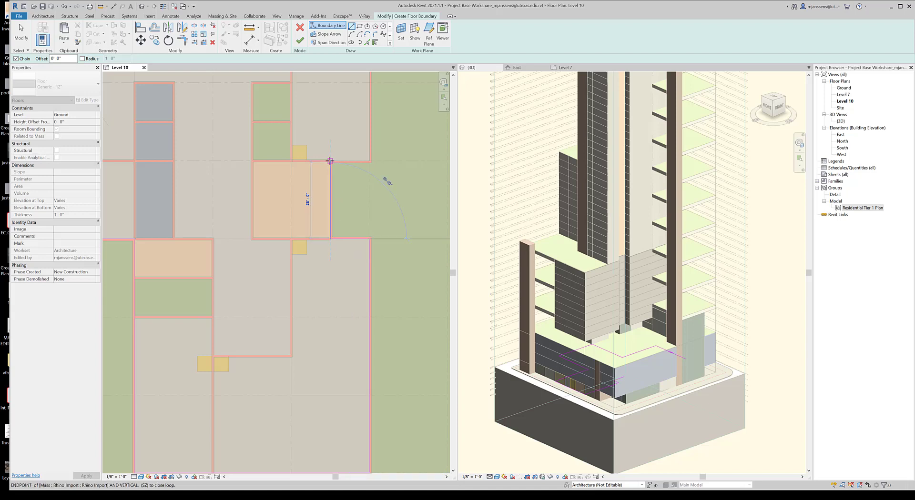
left_click(369, 162)
Close the floor boundary along the north wing's east wall at the starting northeast corner and end the line sketch
middle_click_drag(364, 181, 357, 374)
middle_click_drag(371, 188, 357, 340)
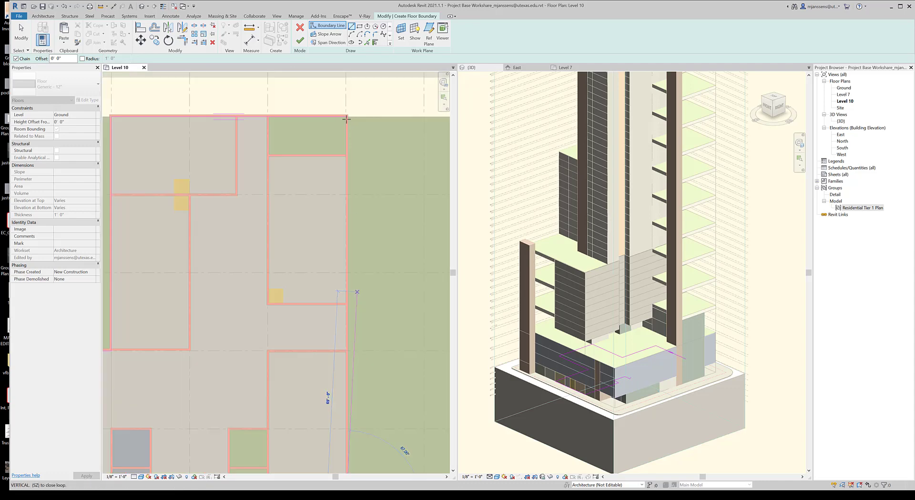
middle_click_drag(348, 114, 342, 171)
left_click(341, 171)
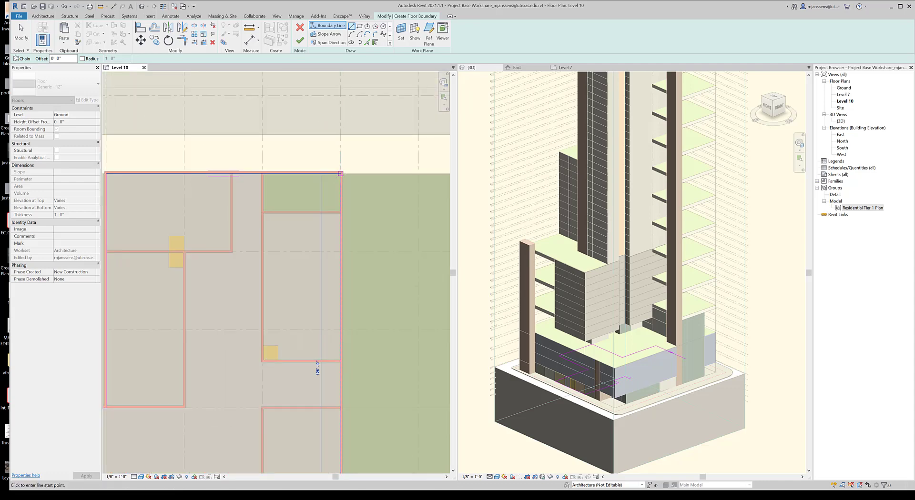
key("Escape")
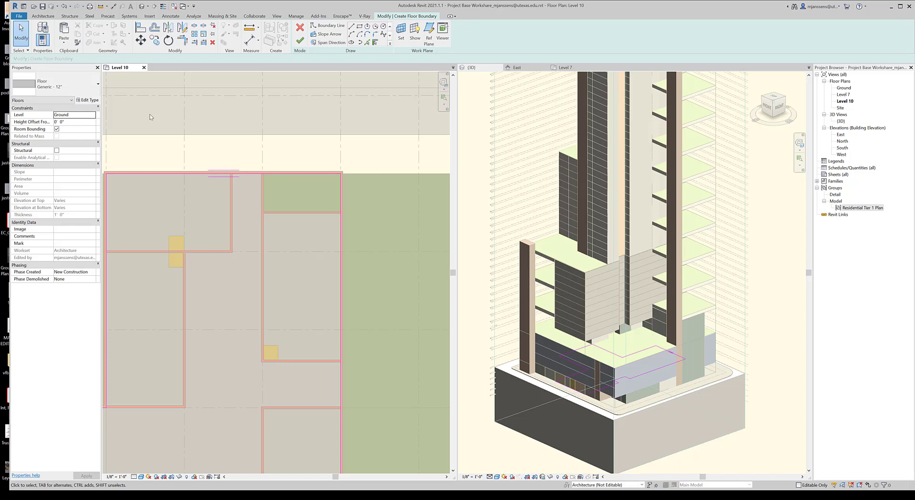
Set the sketched floor's level constraint to Level 10
left_click(95, 115)
scroll(81, 138, "down", 5)
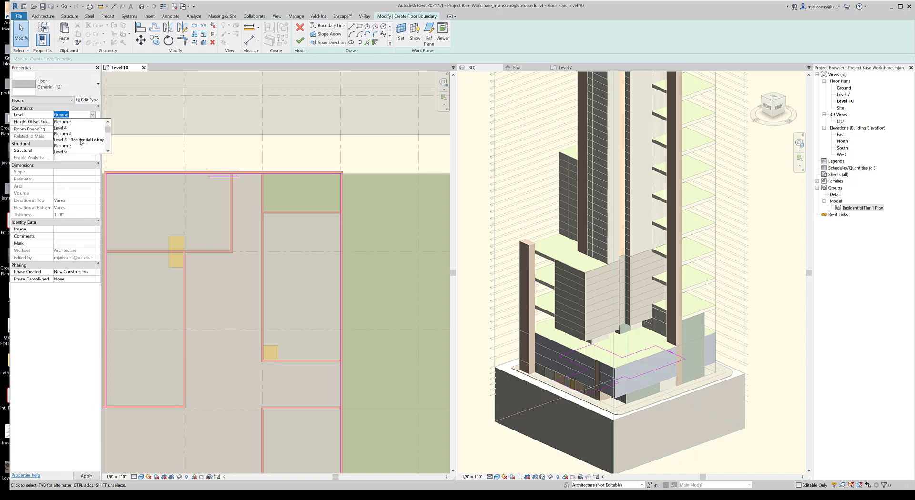
scroll(81, 142, "down", 3)
left_click(71, 146)
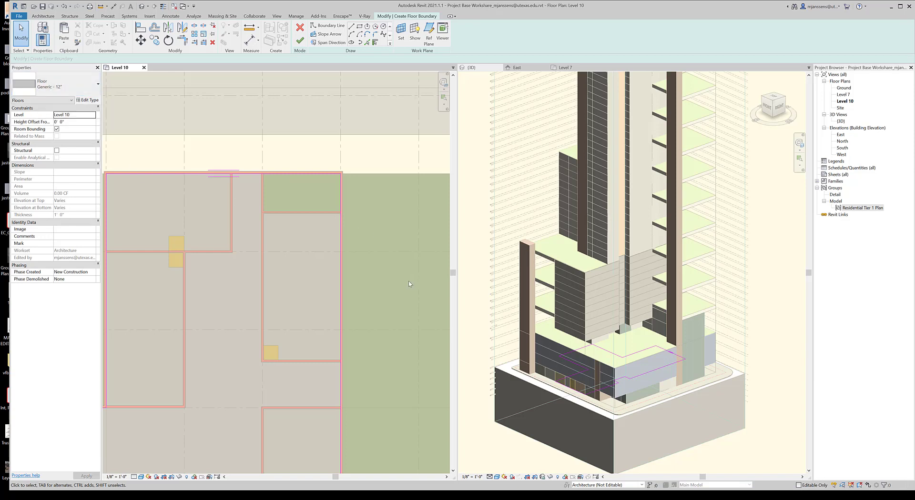
Finish the floor sketch and try to attach the walls that reach its level to its bottom
left_click(300, 41)
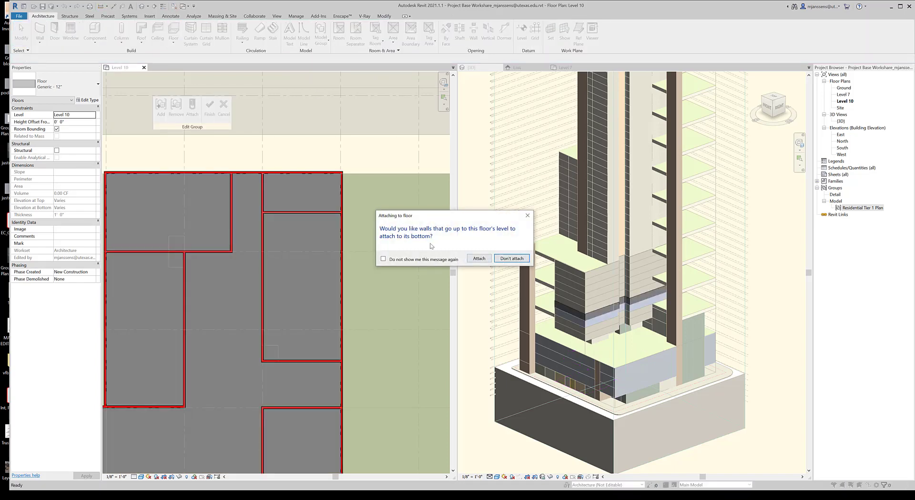
left_click(479, 258)
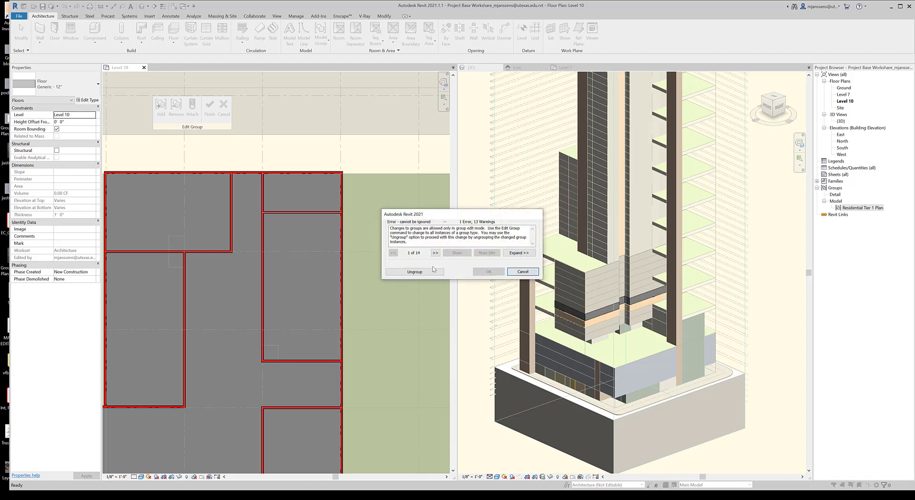
left_click(522, 271)
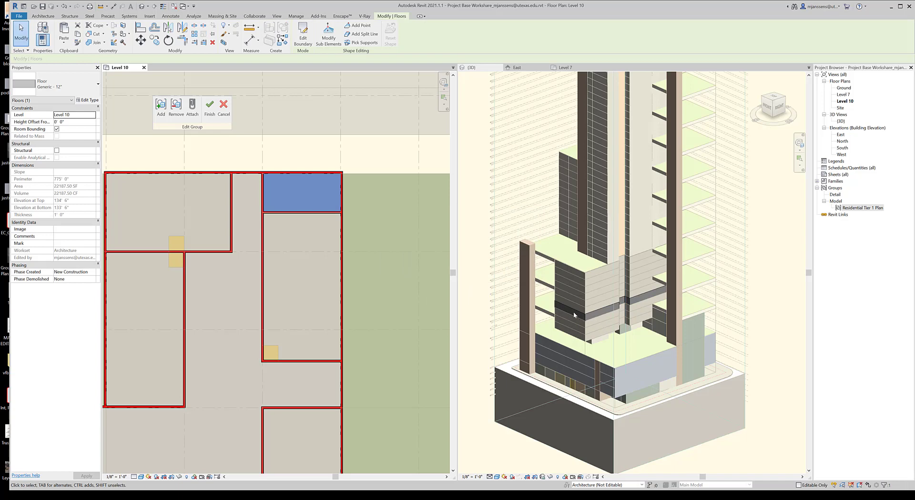
Cycle through the overlapping walls and floor at the north wing's north edge and select the new floor to examine its extent
left_click(318, 253)
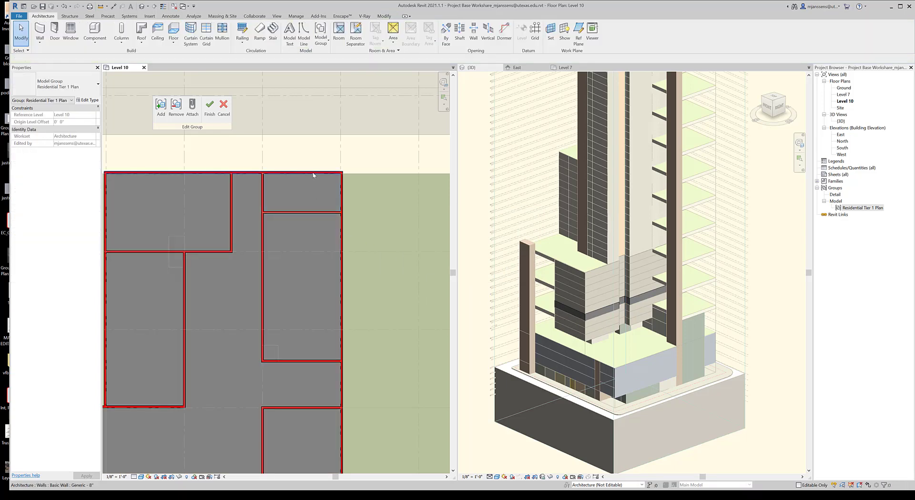
left_click(314, 173)
key("Escape")
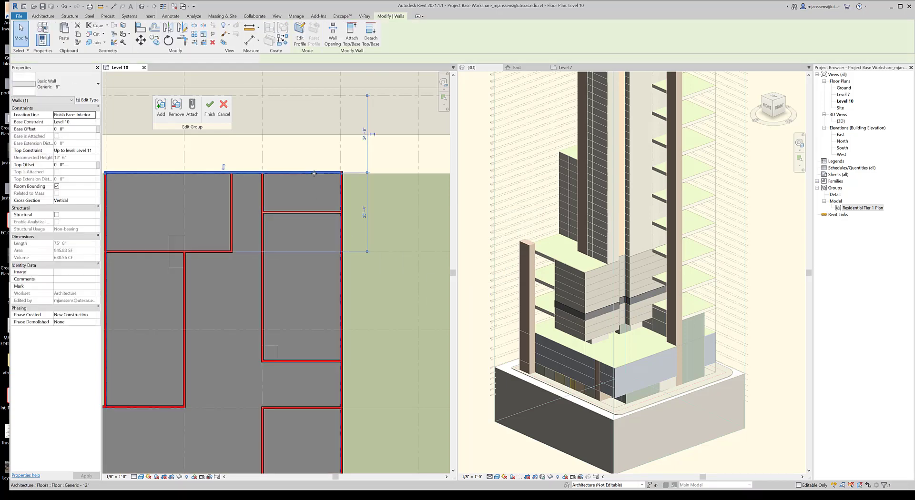
left_click(330, 177)
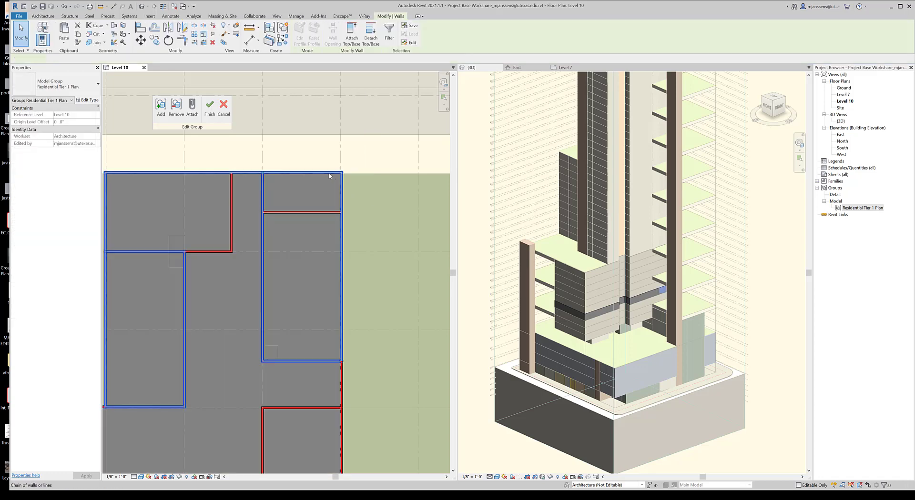
key("Escape")
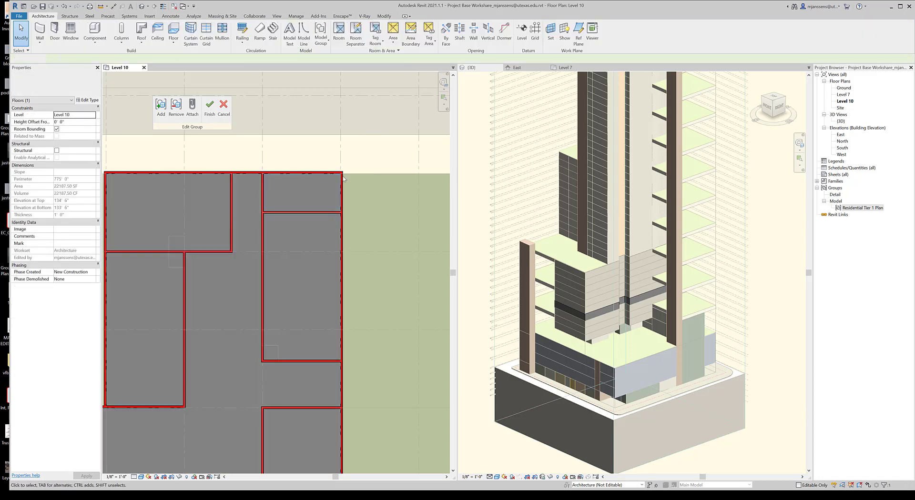
scroll(334, 175, "up", 2)
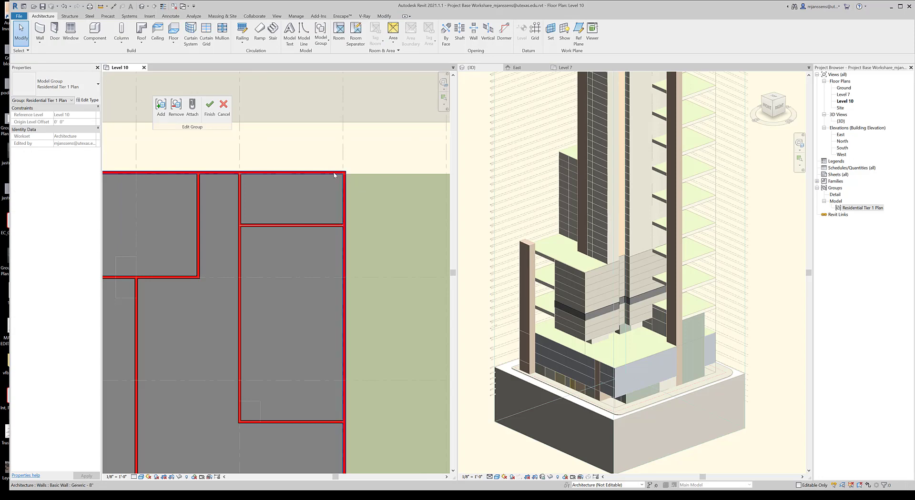
left_click(334, 175)
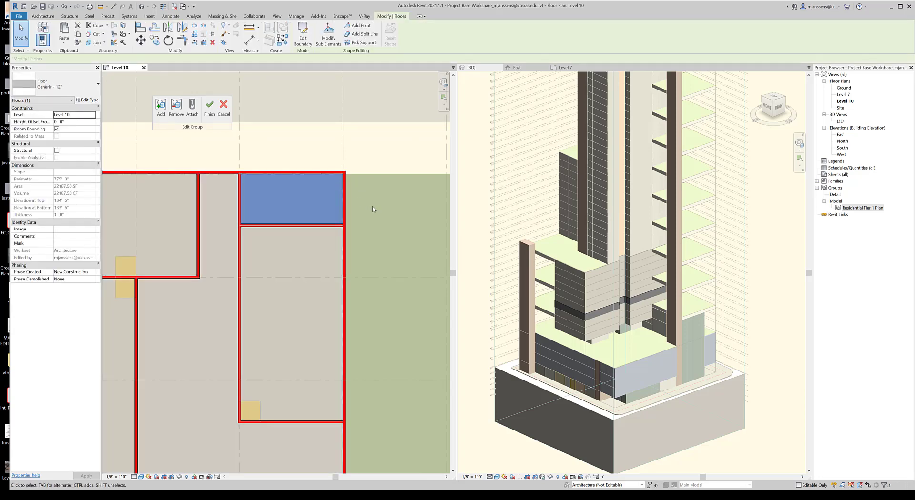
key("Escape")
key("Tab")
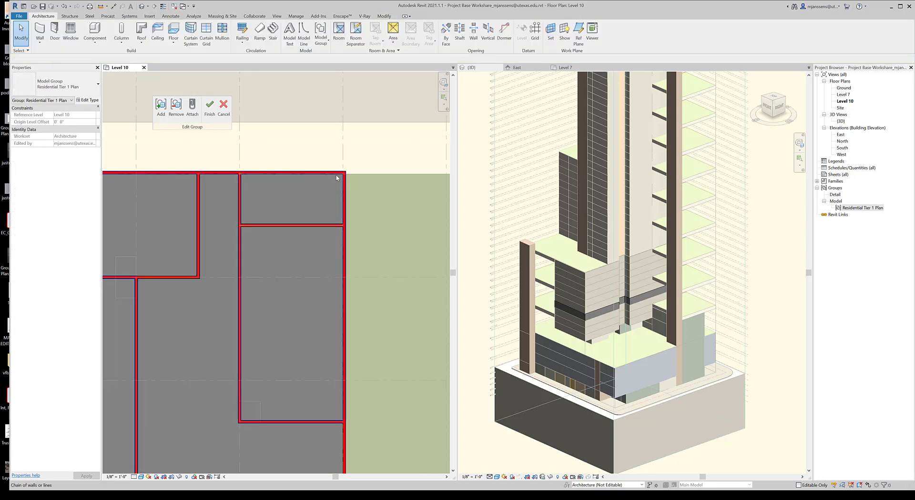
left_click(337, 179)
left_click(336, 179)
scroll(350, 208, "down", 5)
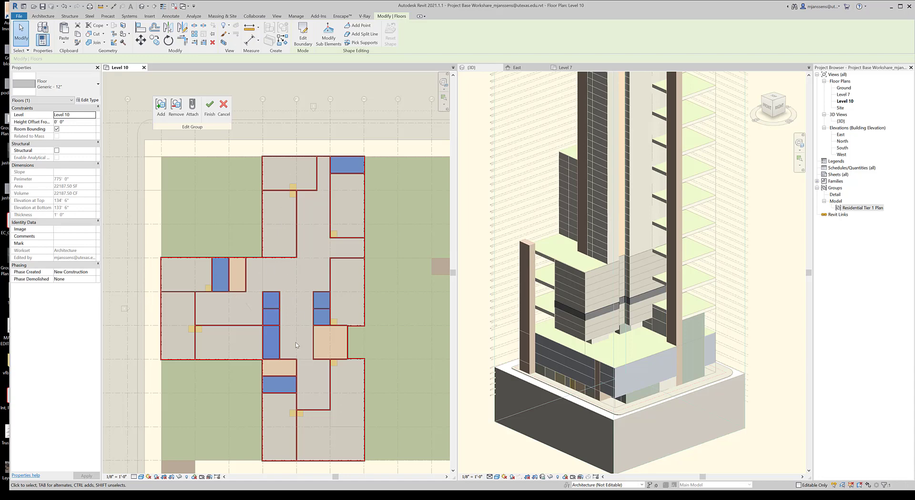
mouse_move(303, 367)
middle_mouse_down()
mouse_move(320, 361)
mouse_move(312, 353)
middle_mouse_up()
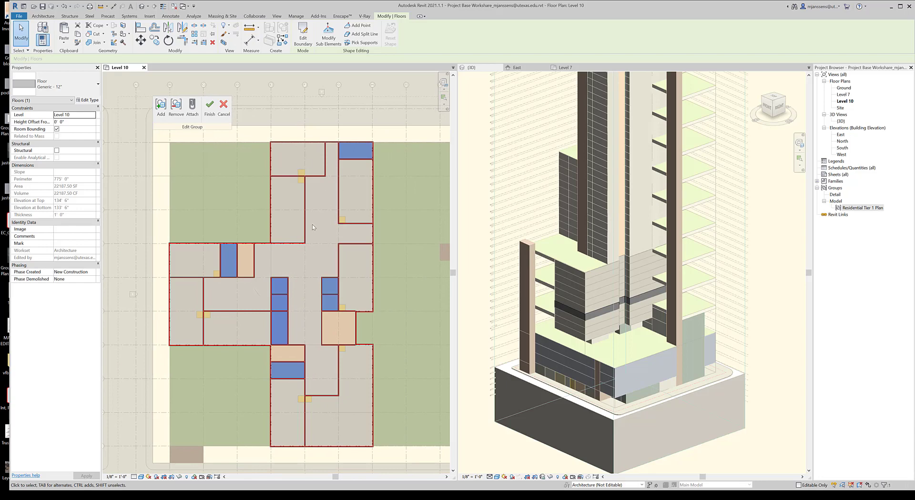
Turn off visibility of Imports in Families in the Level 10 plan's visibility/graphic overrides
key("v")
key("g")
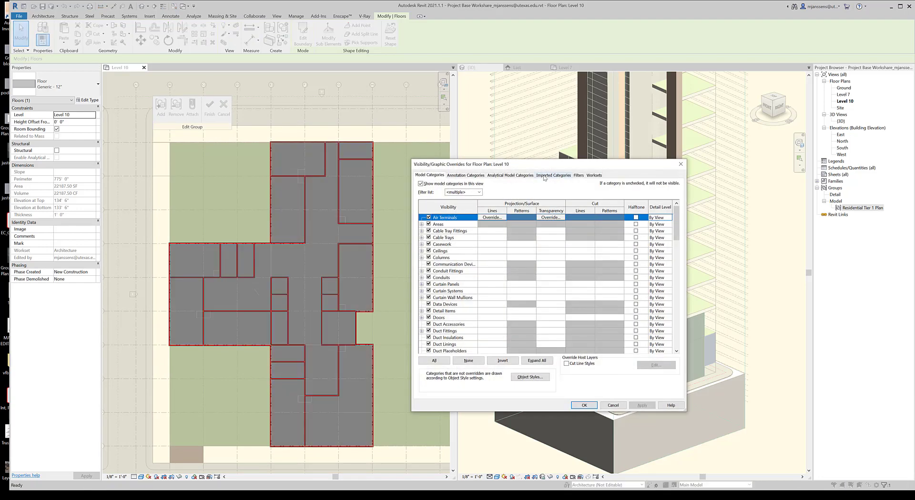
left_click(552, 175)
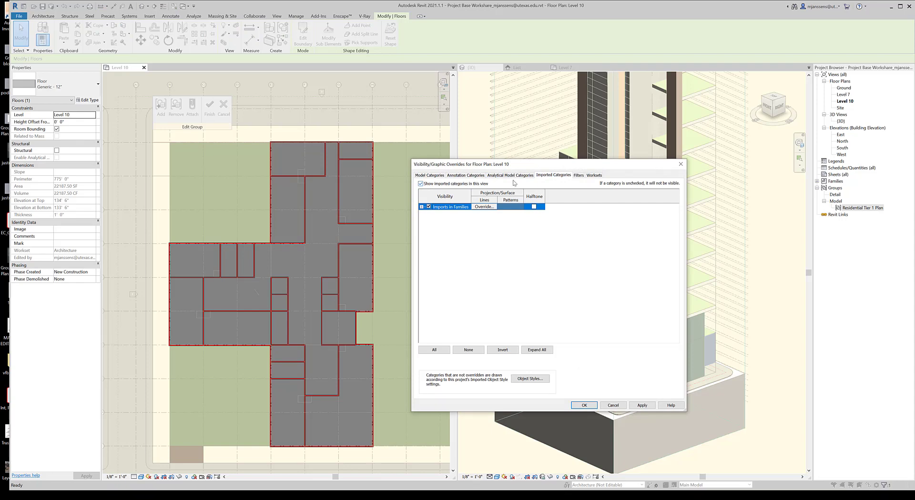
left_click(430, 174)
scroll(460, 317, "down", 5)
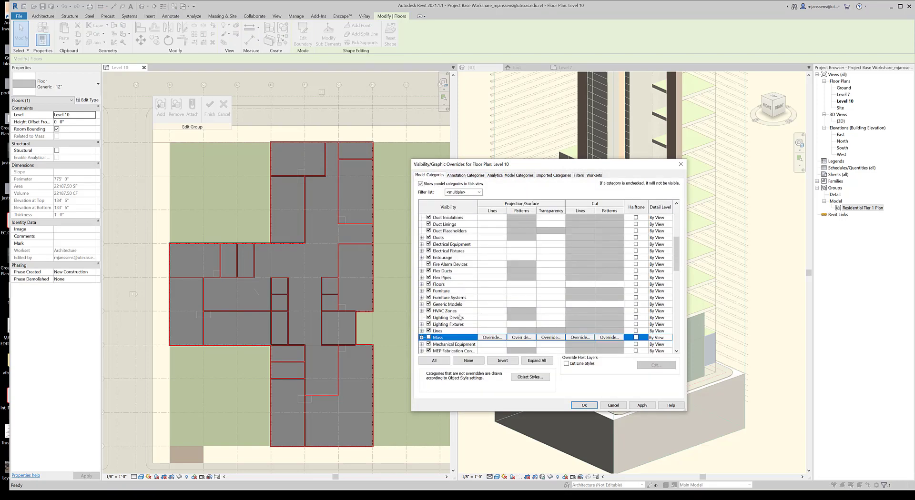
left_click(421, 337)
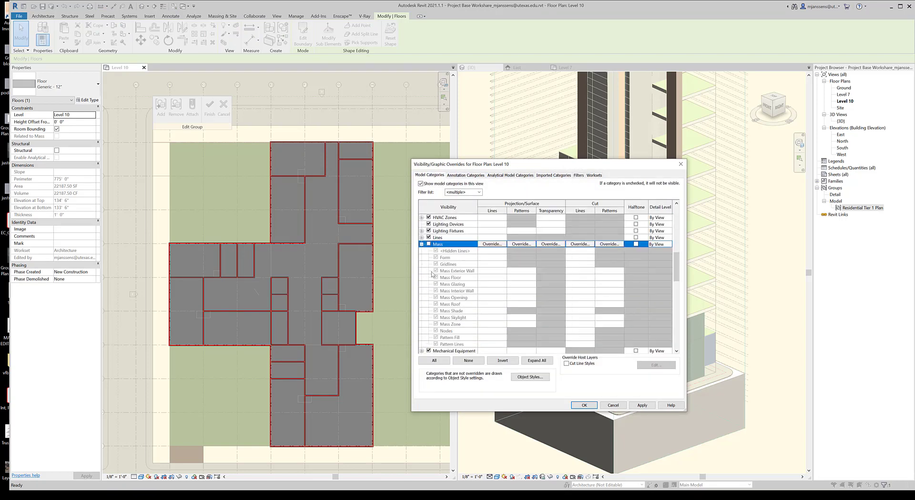
left_click(421, 244)
scroll(444, 320, "down", 1)
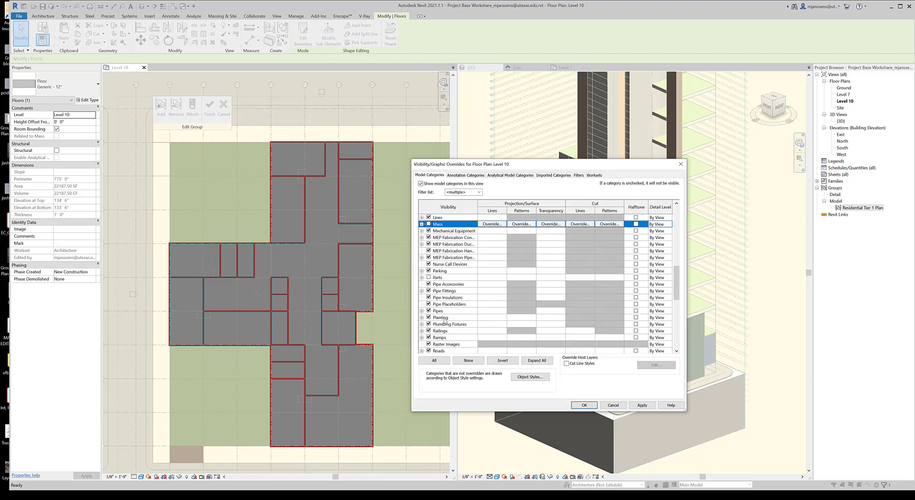
scroll(447, 322, "down", 2)
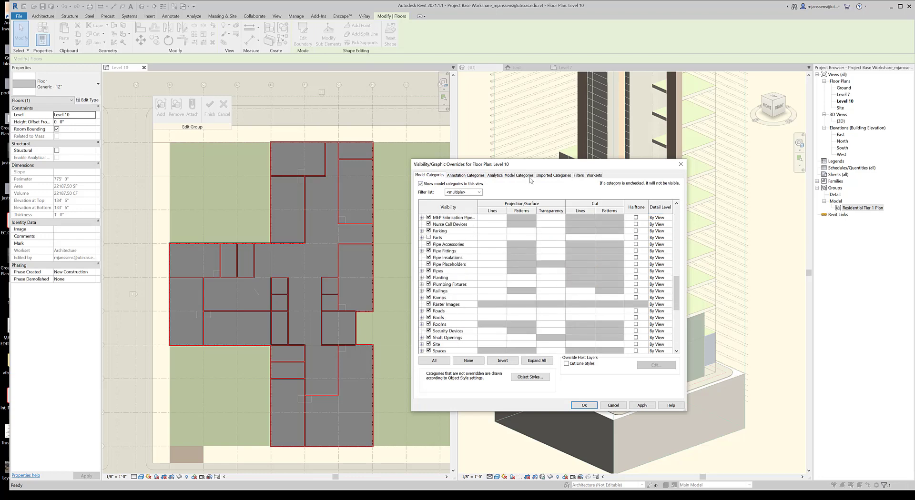
left_click(553, 175)
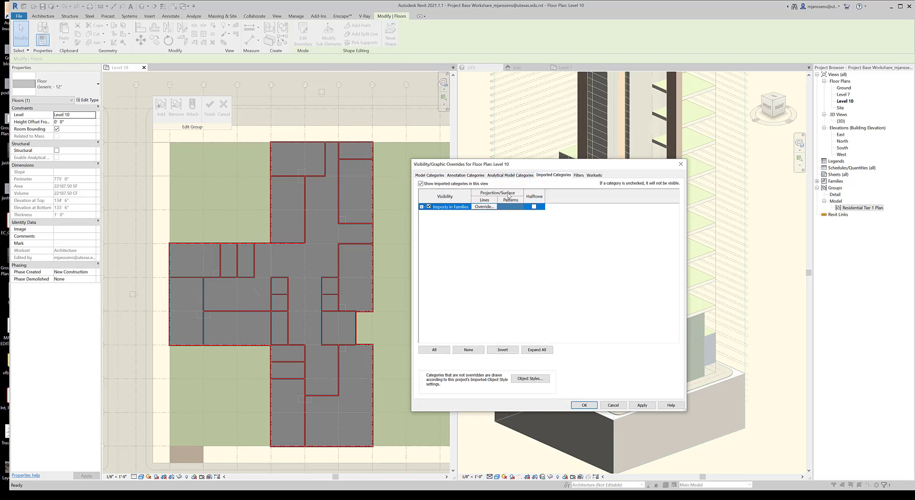
left_click(636, 405)
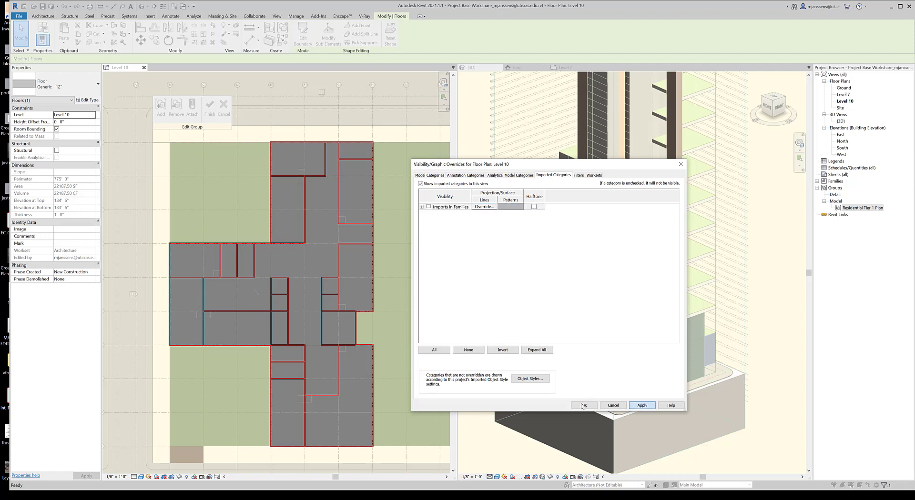
left_click(582, 406)
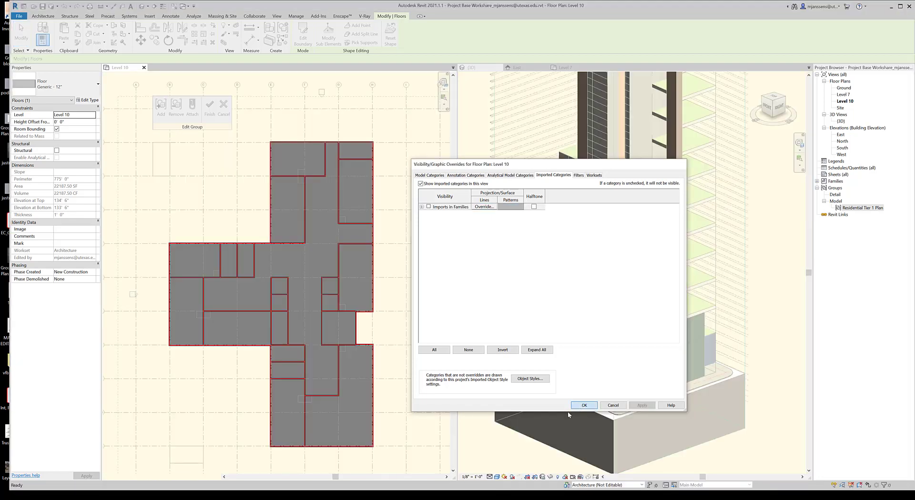
Finish editing the Residential Tier 1 Plan group with the new floor included
scroll(310, 334, "down", 1)
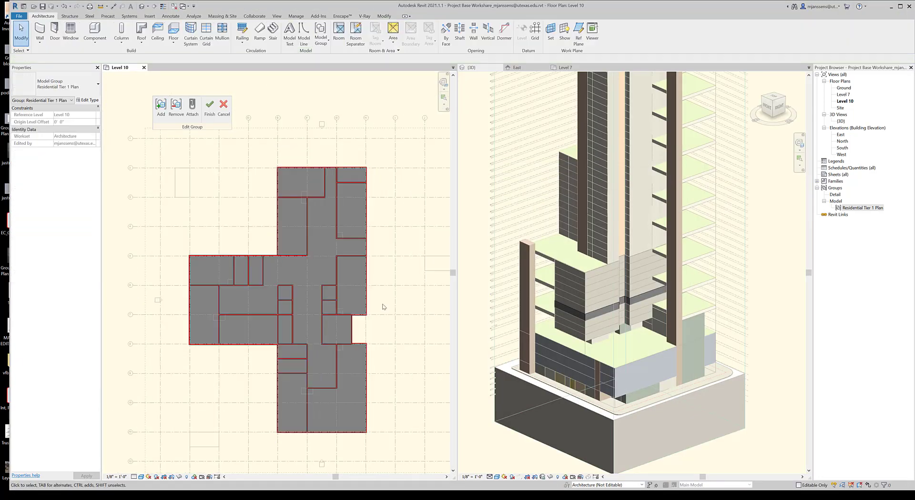
middle_click_drag(317, 386, 315, 357)
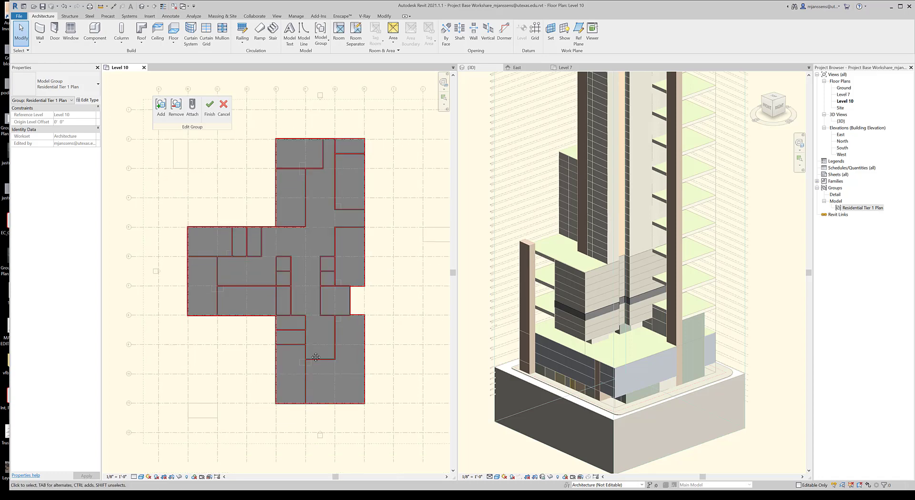
scroll(368, 344, "down", 1)
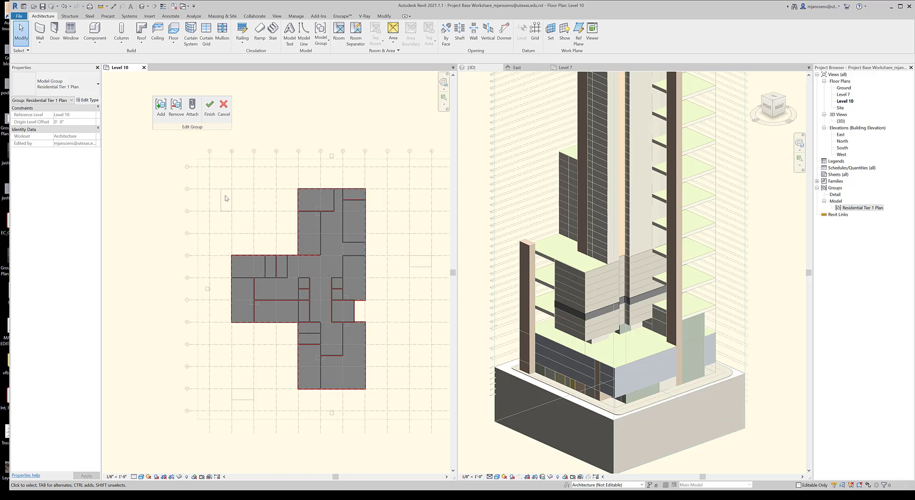
left_click(209, 107)
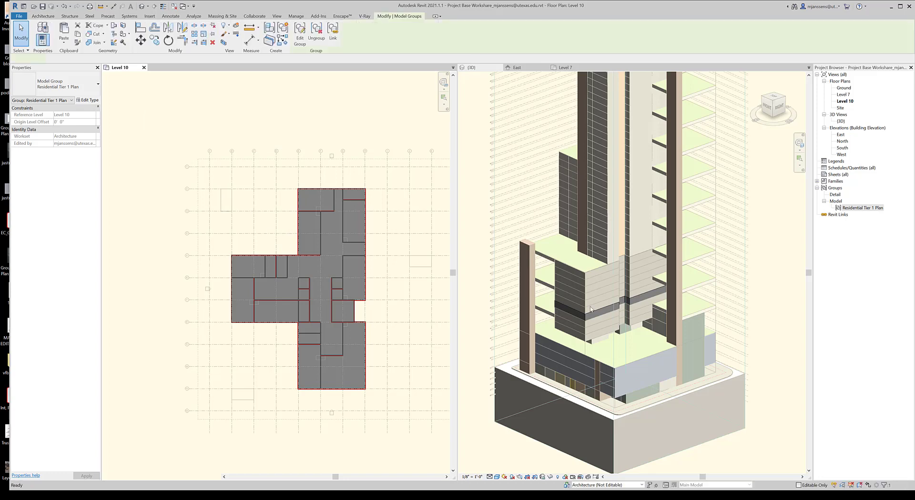
Temporarily isolate the Level 10 Residential Tier 1 Plan group in the 3D view and clear the selection
scroll(588, 315, "up", 2)
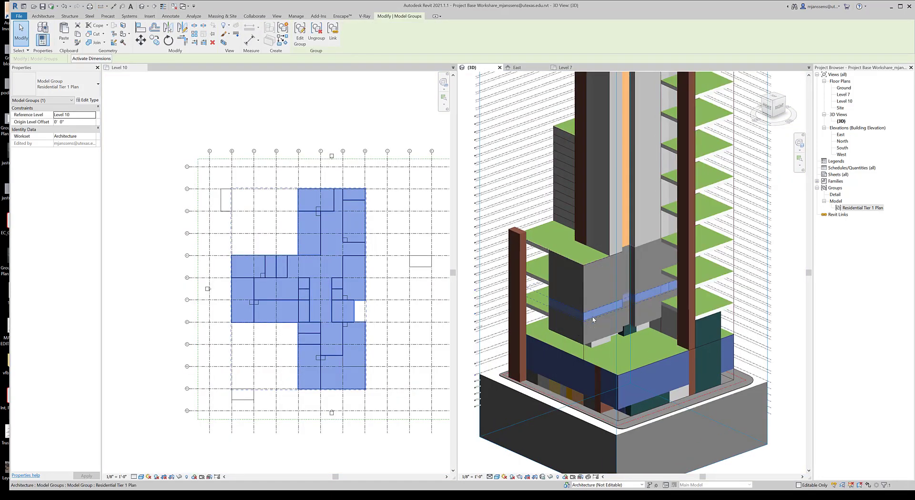
left_click(551, 479)
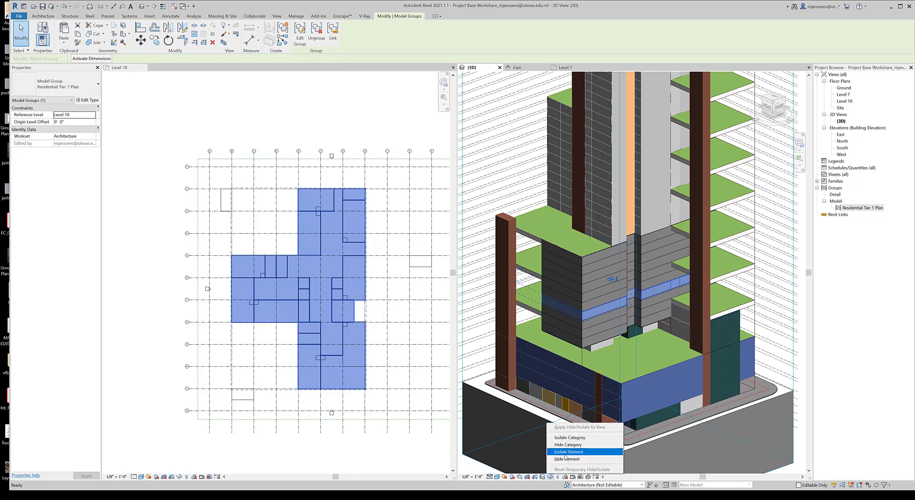
left_click(575, 452)
left_click(669, 365)
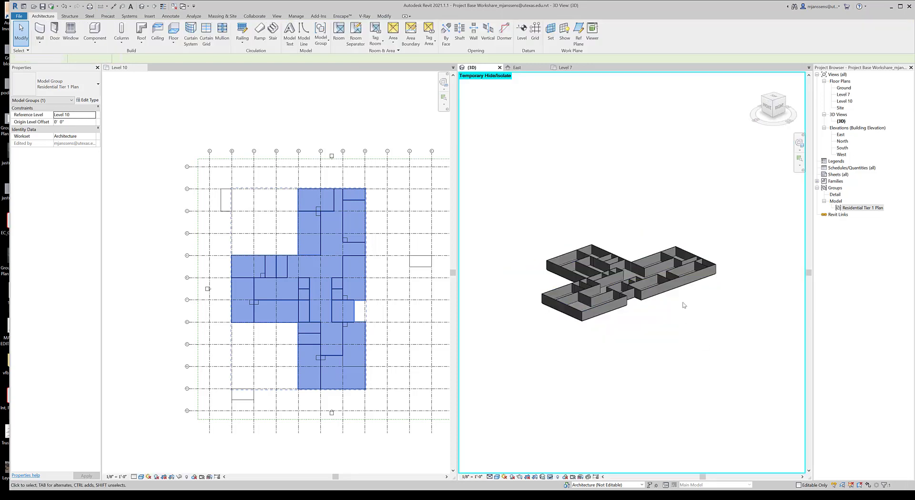
Examine the isolated group from below and above to check how its floor slab meets the walls
middle_click_drag(650, 238, 631, 342, "shift")
scroll(620, 302, "up", 7)
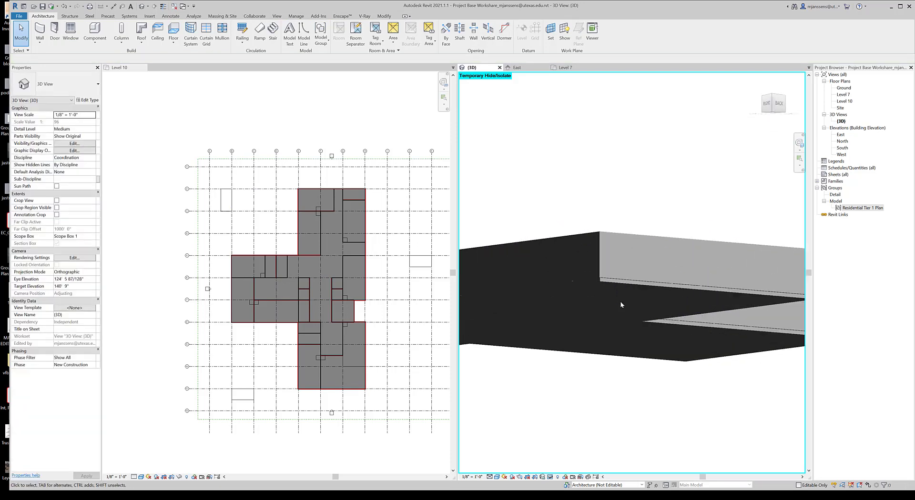
scroll(596, 279, "up", 2)
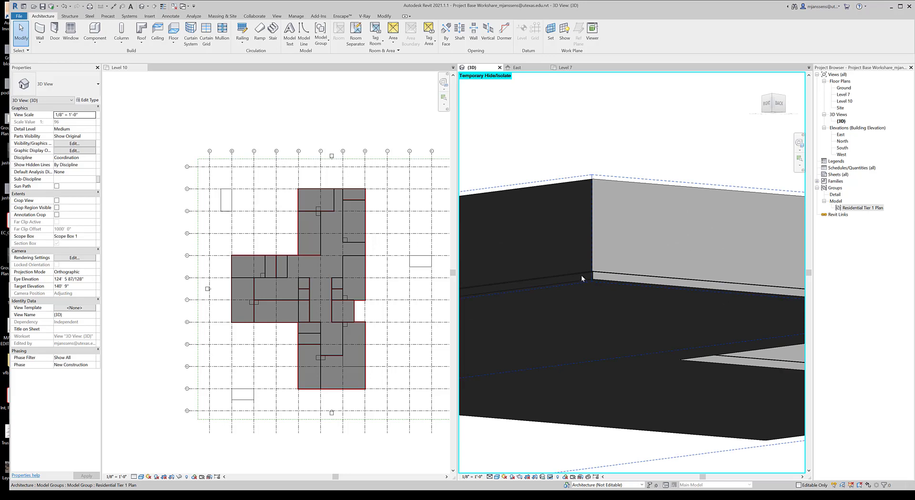
scroll(622, 265, "down", 4)
middle_click_drag(617, 266, 684, 251, "shift")
scroll(613, 340, "down", 3)
scroll(681, 293, "down", 2)
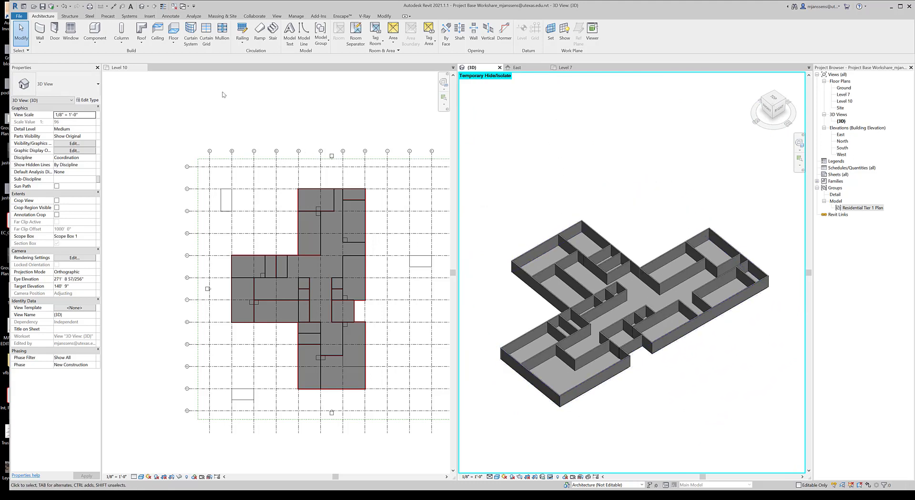
left_click(621, 235)
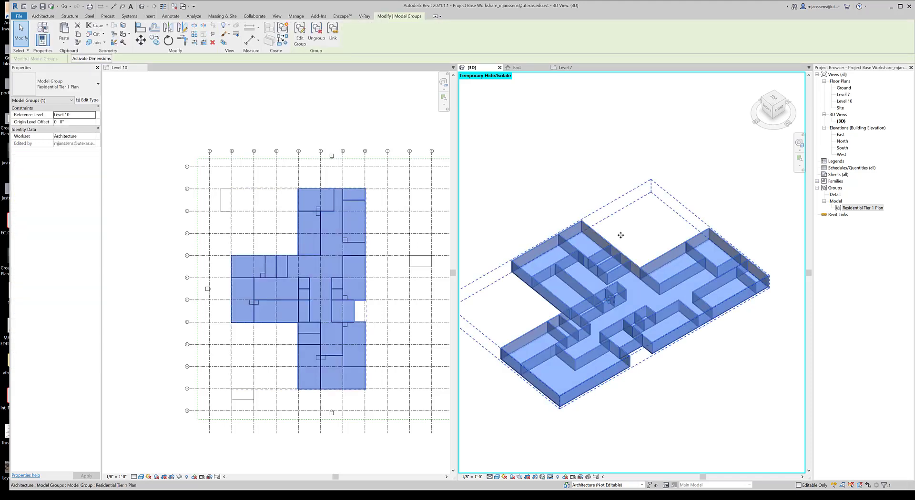
key("Escape")
Reset the temporary isolation in the 3D view and select the topmost Residential Tier 1 Plan group
left_click(550, 477)
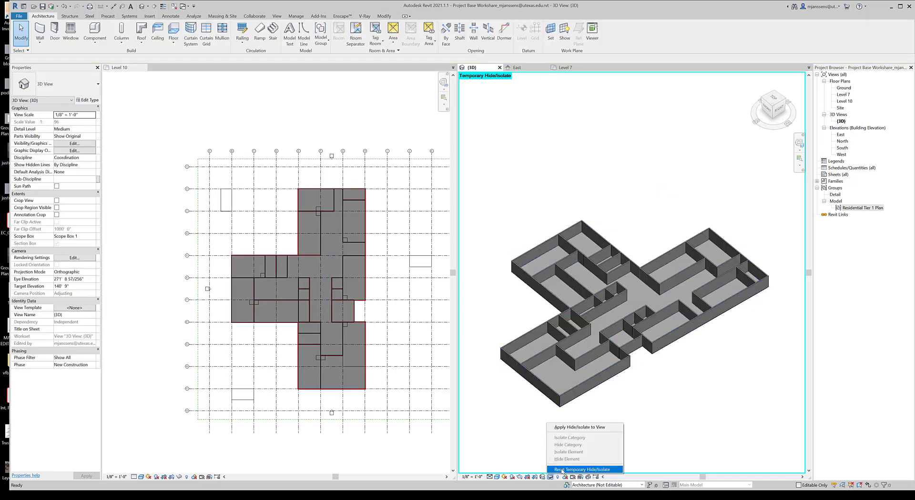
left_click(562, 470)
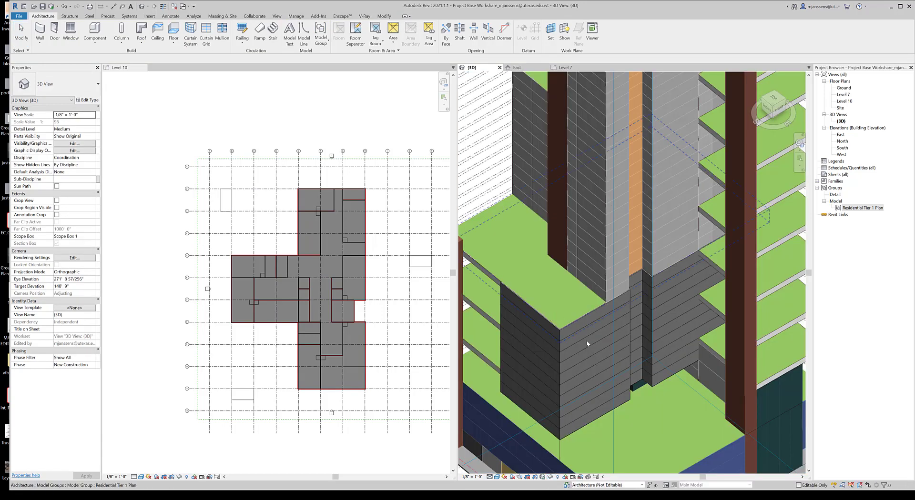
left_click(564, 328)
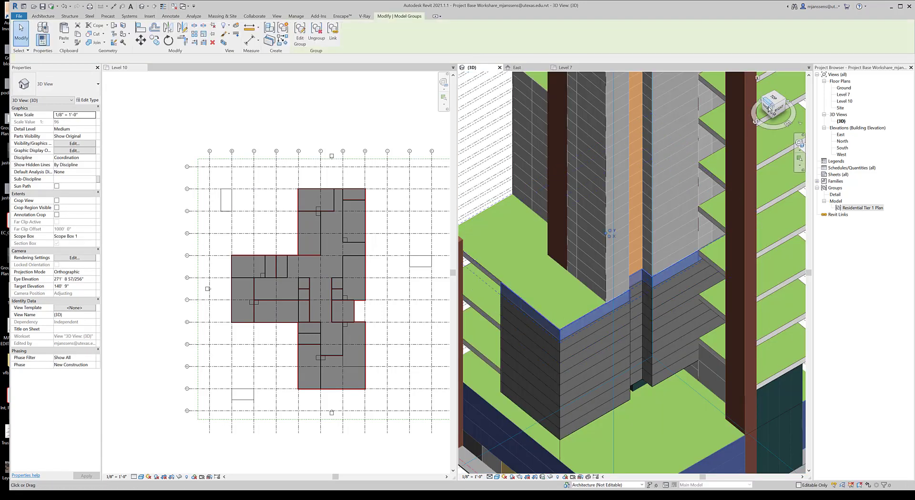
Copy the selected topmost Residential Tier 1 Plan group and paste it aligned to Level 17
left_click(768, 110)
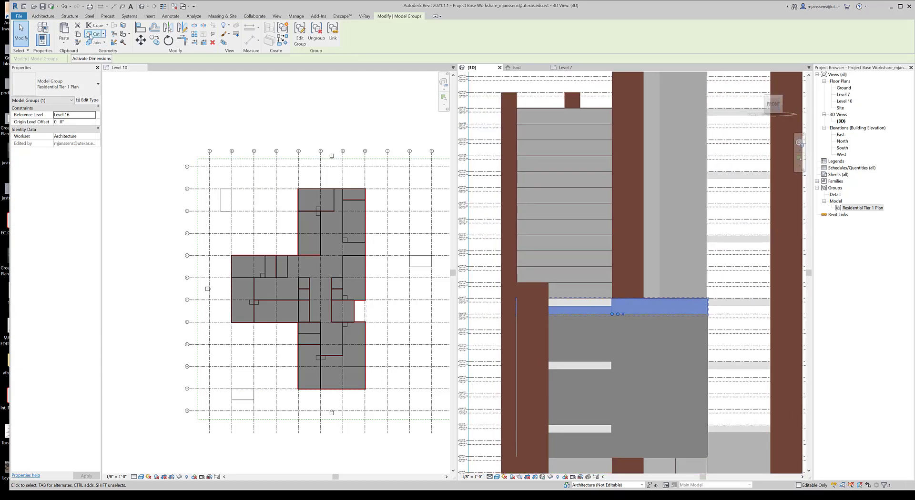
left_click(77, 34)
left_click(64, 43)
left_click(83, 67)
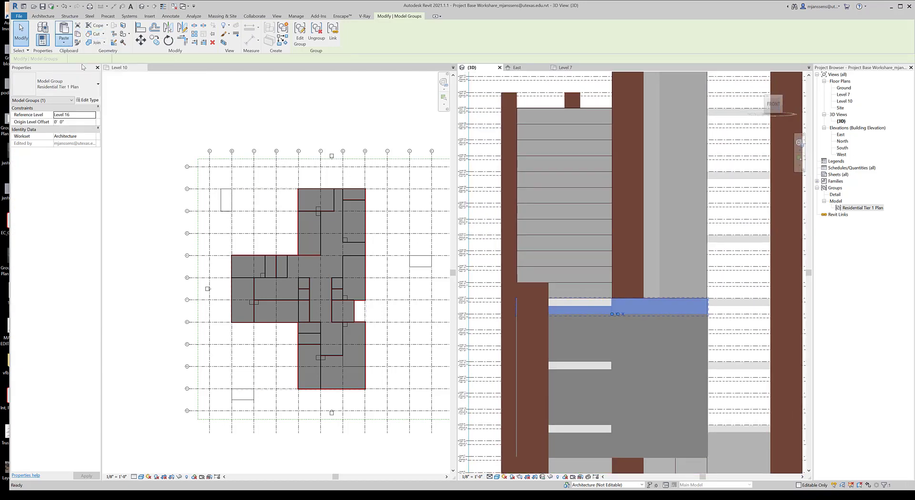
scroll(434, 237, "down", 5)
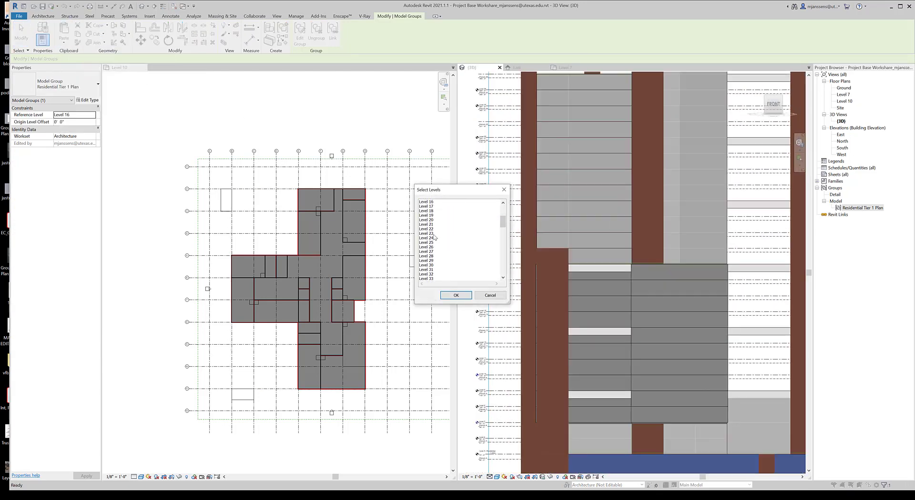
scroll(434, 237, "up", 3)
left_click(432, 221)
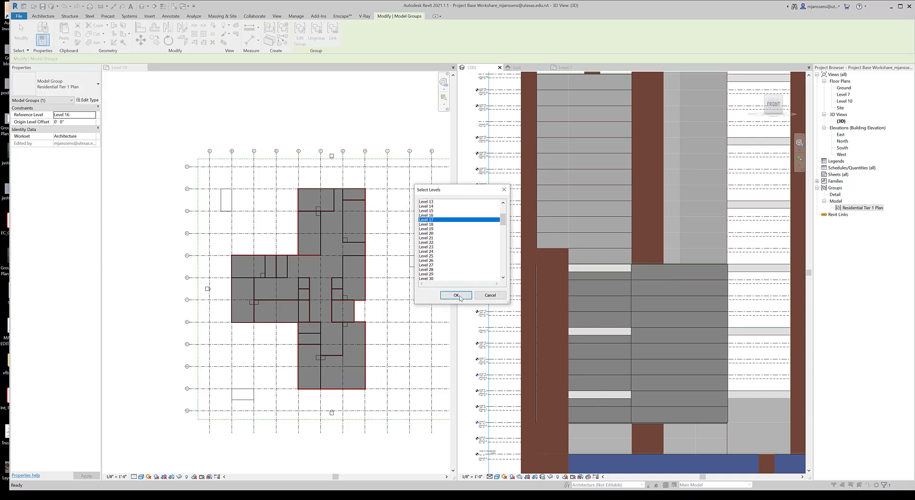
left_click(456, 296)
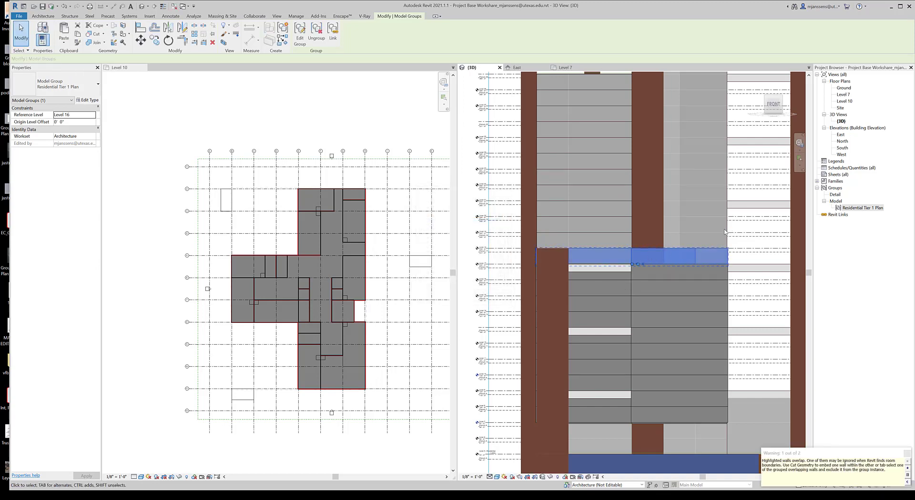
Ungroup the copy on Level 17 and regroup its elements as a model group named Residential Tier 2 Plan
middle_click_drag(725, 230, 585, 297, "shift")
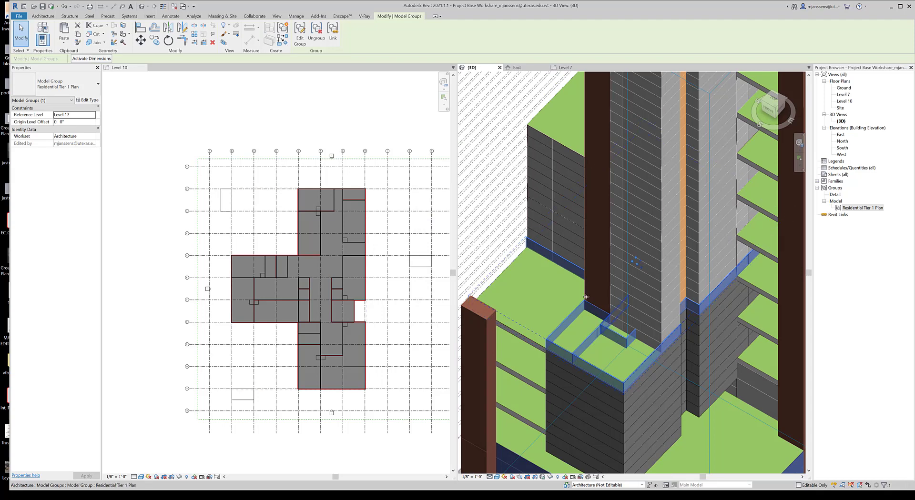
left_click(316, 31)
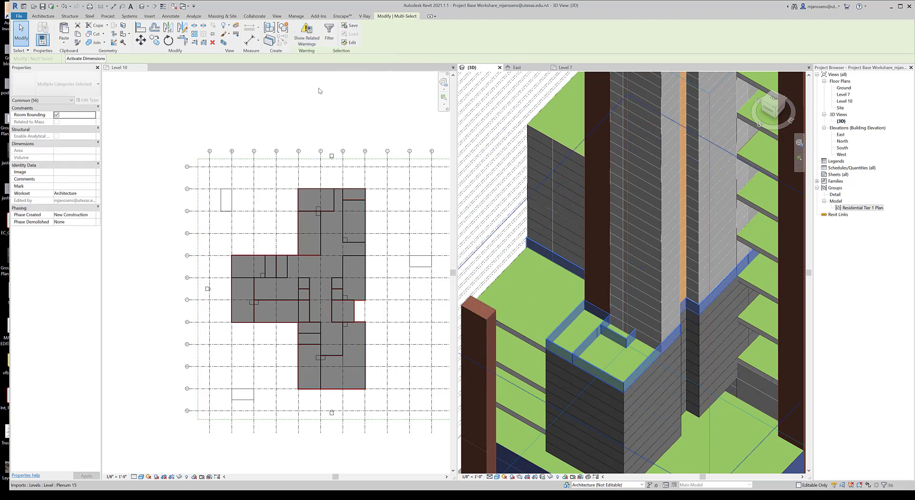
left_click(283, 28)
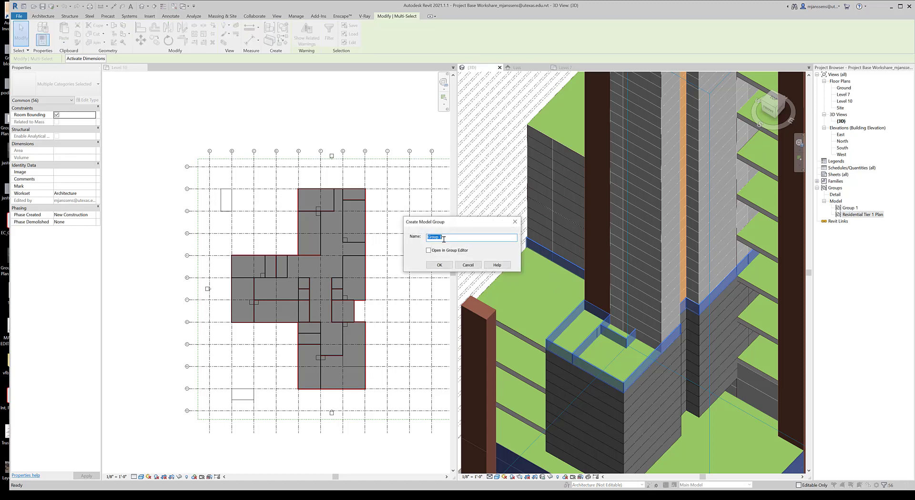
type("Residential Tier 2 Plan")
left_click(439, 266)
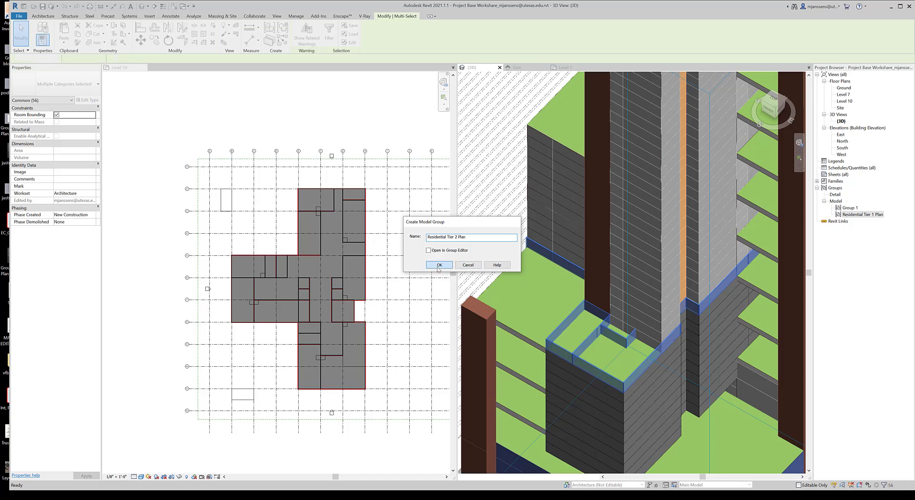
Open the Residential Tier 2 Plan group on Level 17 for editing in the 3D view
middle_click_drag(610, 346, 563, 318)
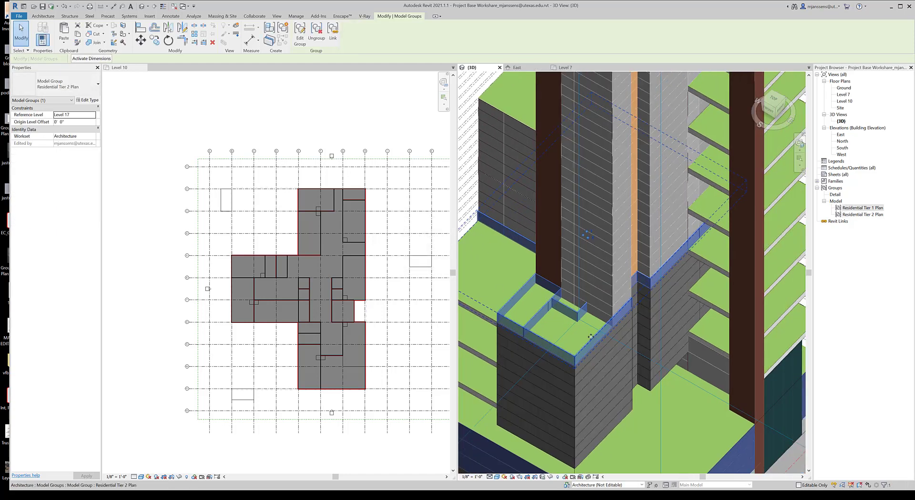
key("Escape")
scroll(558, 302, "up", 1)
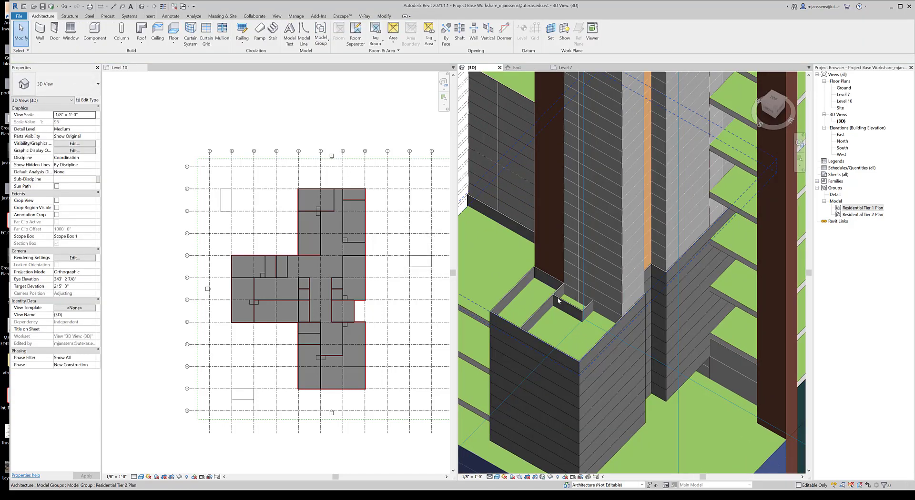
left_click(556, 296)
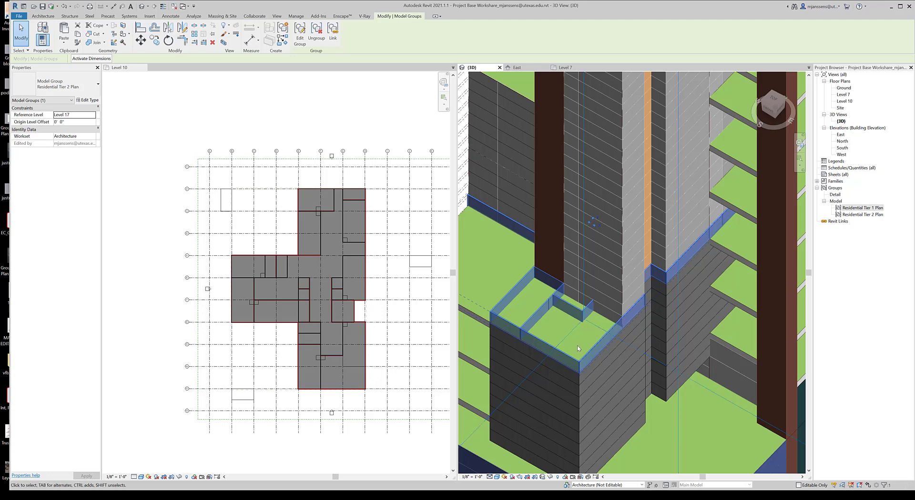
middle_click_drag(578, 326, 575, 358, "shift")
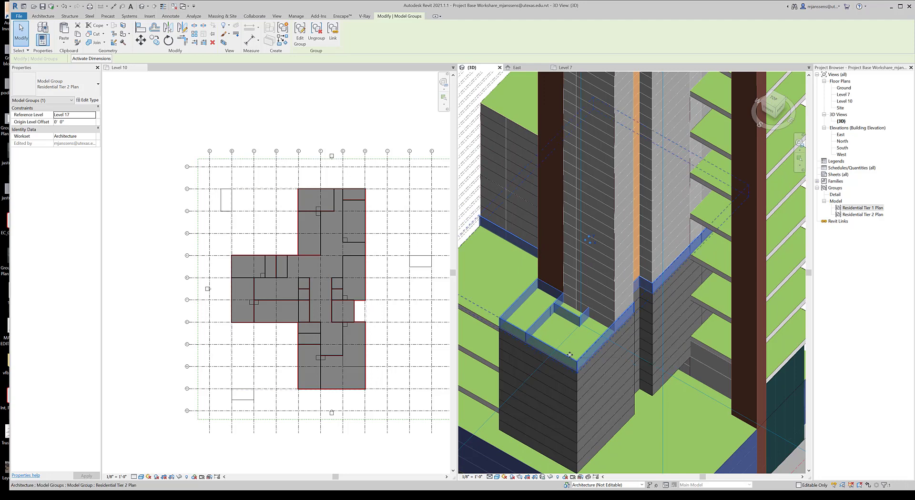
middle_click_drag(570, 355, 575, 349, "shift")
double_click(574, 349)
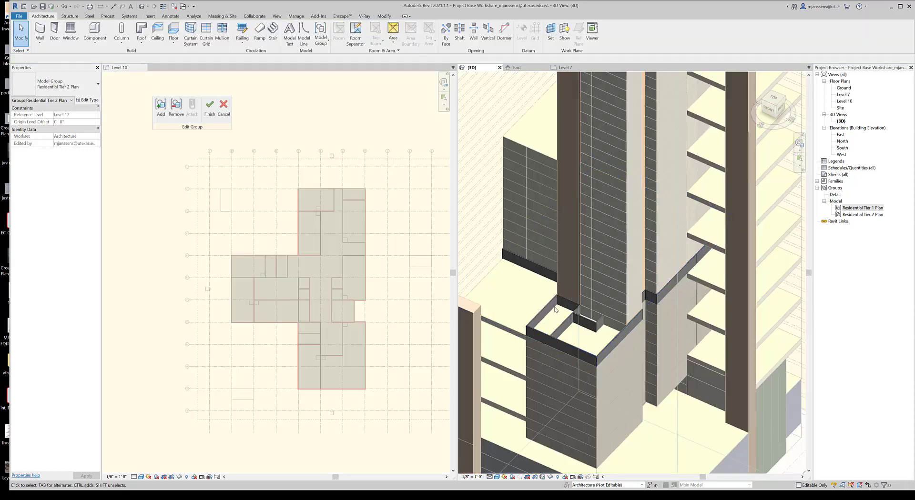
Delete the outer end wall and the interior partitions in the group's wing that projects beyond the tower
left_click(553, 313)
key("Delete")
left_click(563, 327)
key("Delete")
left_click(561, 344)
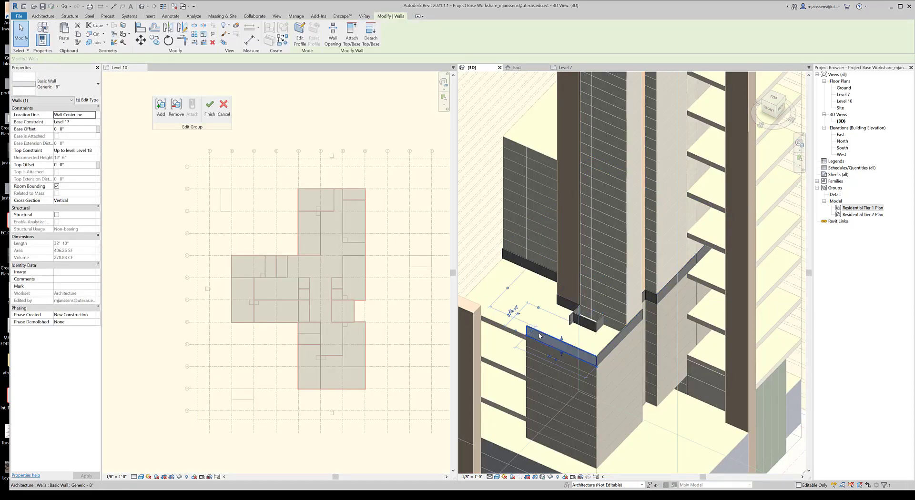
key("Delete")
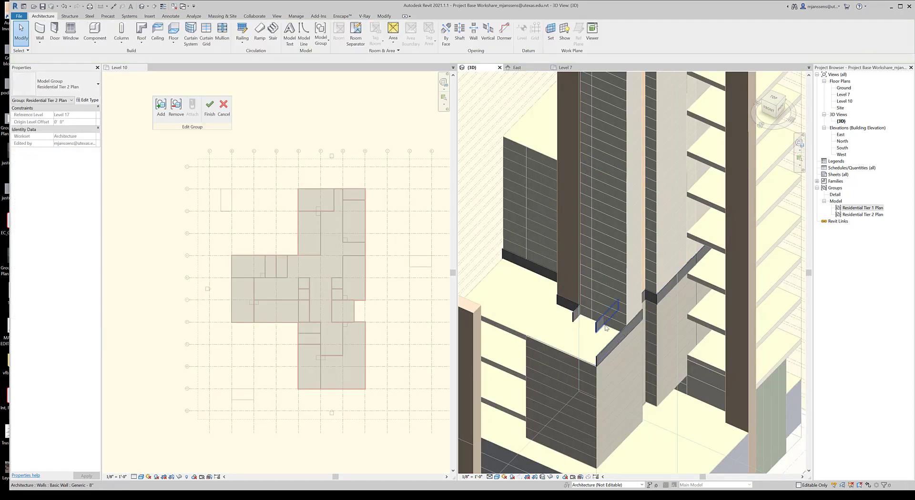
left_click(595, 326)
key("Delete")
left_click(384, 15)
left_click(195, 42)
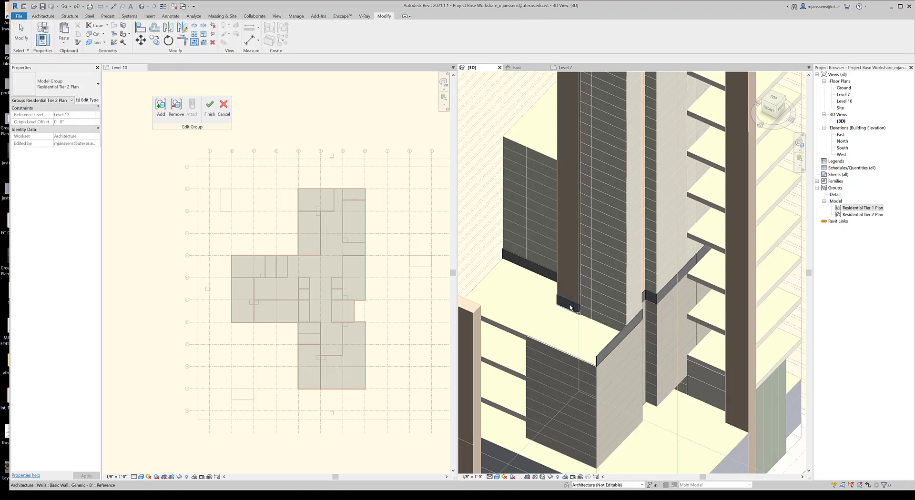
left_click(569, 308)
scroll(596, 365, "up", 3)
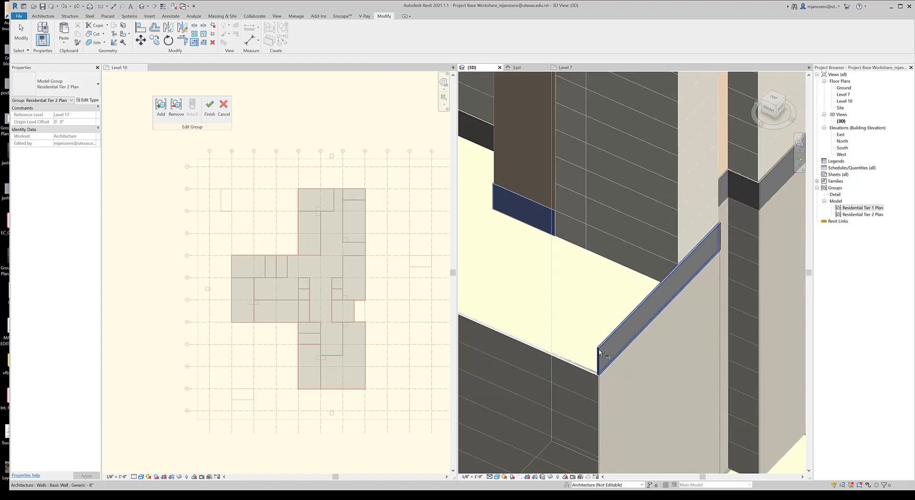
key("ctrl+z")
key("ctrl+z")
key("ctrl+y")
key("ctrl+y")
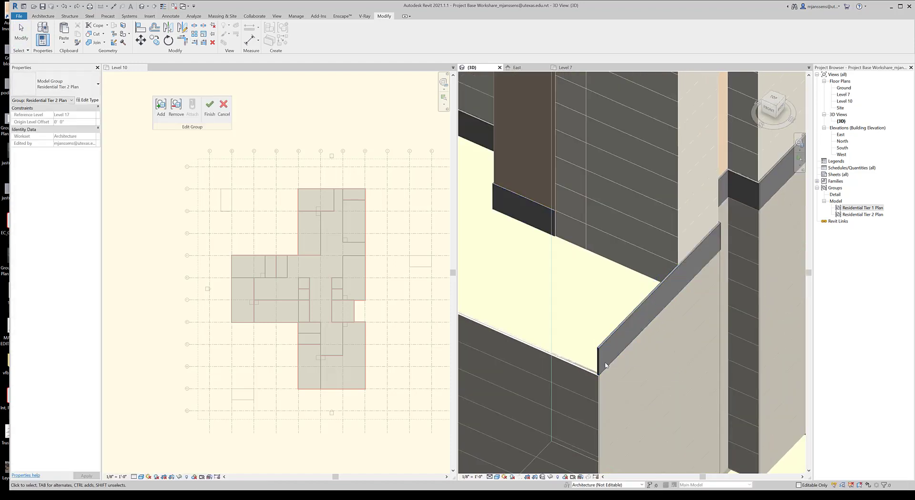
Shorten the projecting exterior wall back to the tower corner and extend the short wall along the tower face to meet it
left_click(598, 375)
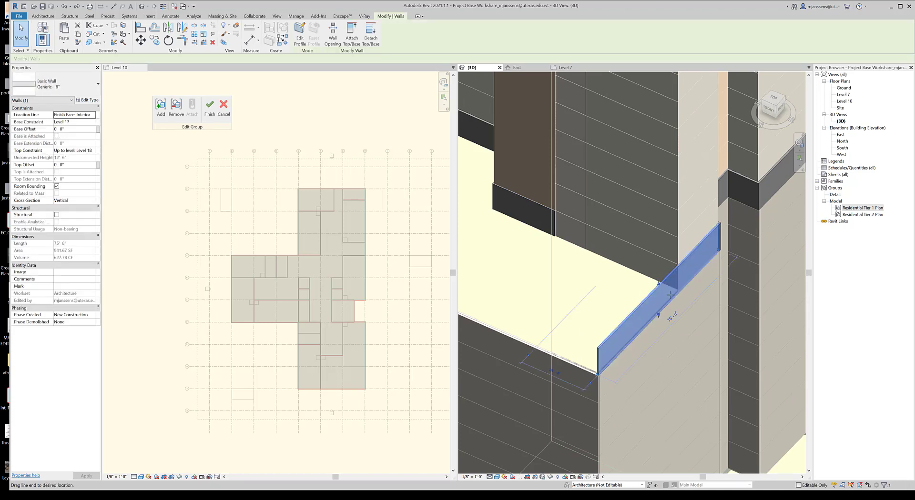
key("Escape")
key("r")
key("s")
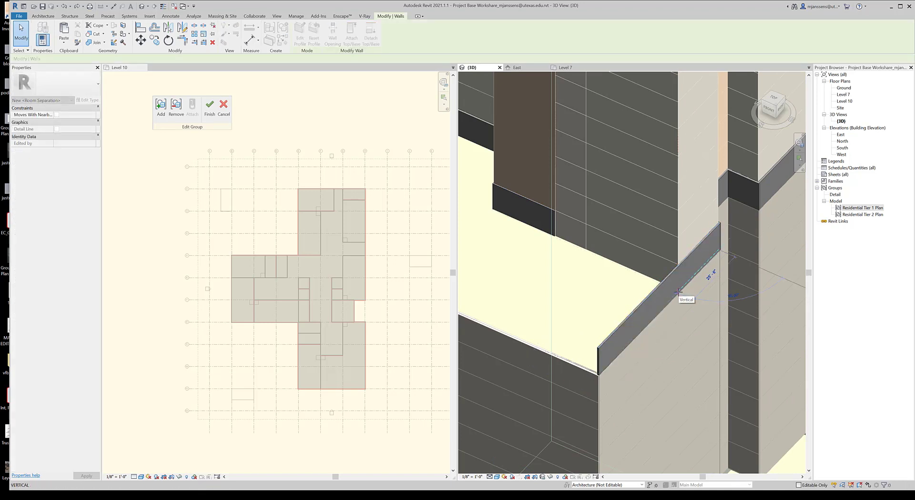
key("ctrl+z")
left_click(555, 238)
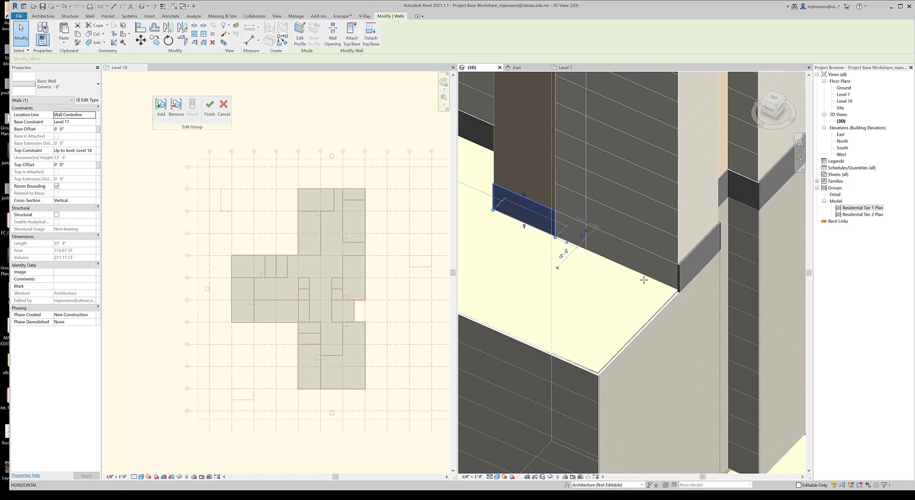
left_click_drag(643, 280, 678, 290)
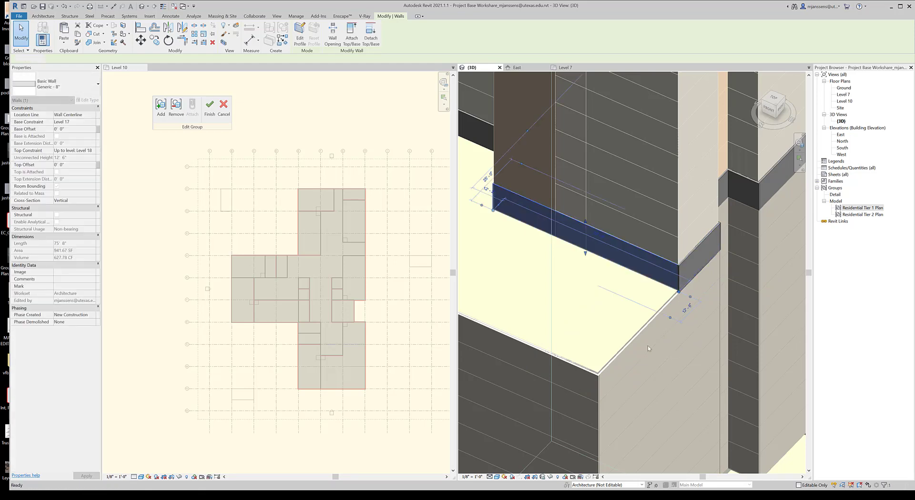
Finish editing the Residential Tier 2 Plan group and check its walls against the tower from another side in 3D
scroll(647, 345, "down", 3)
key("Escape")
left_click(209, 114)
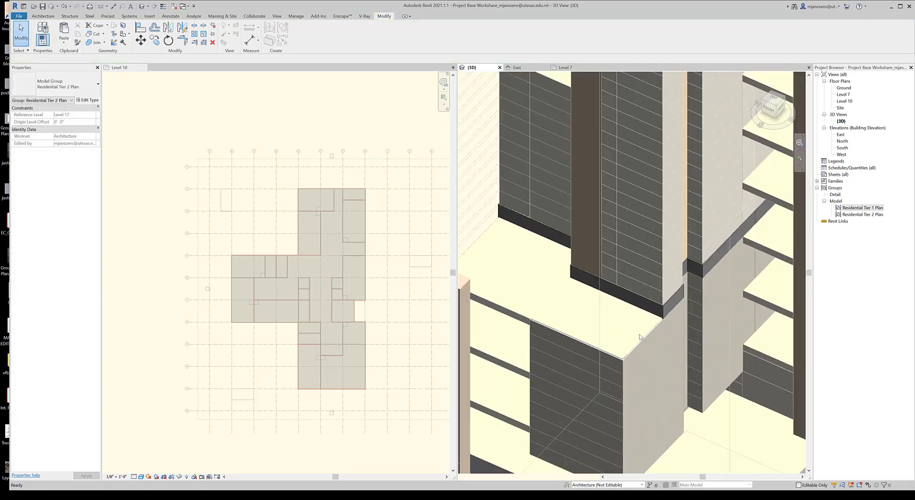
key("Escape")
middle_click_drag(616, 351, 579, 348, "shift")
left_click(586, 271)
scroll(682, 303, "up", 5)
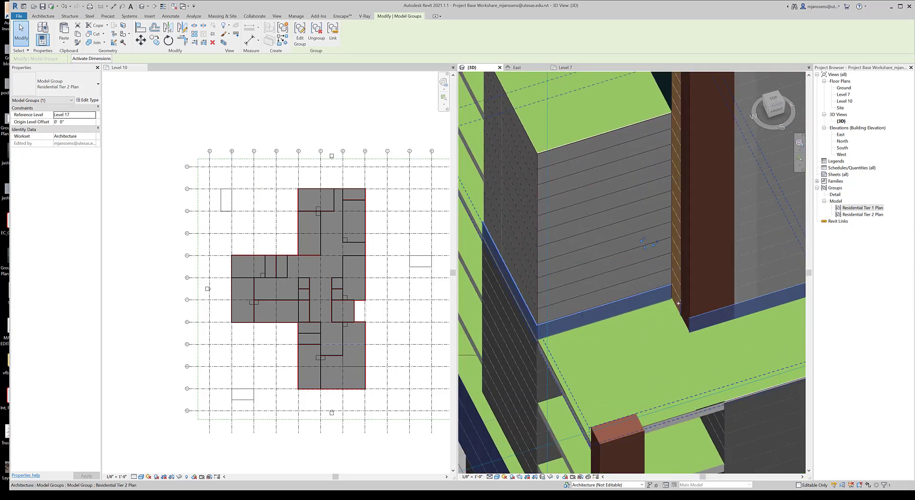
scroll(680, 303, "down", 2)
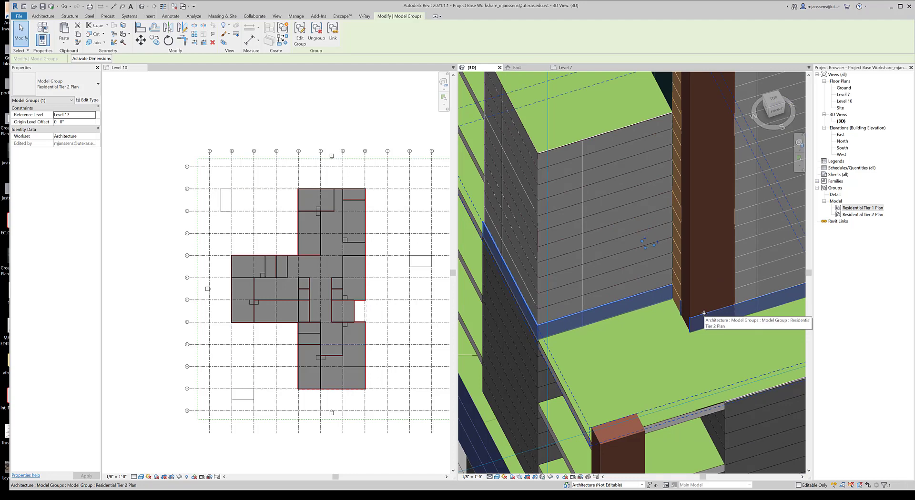
scroll(704, 313, "down", 2)
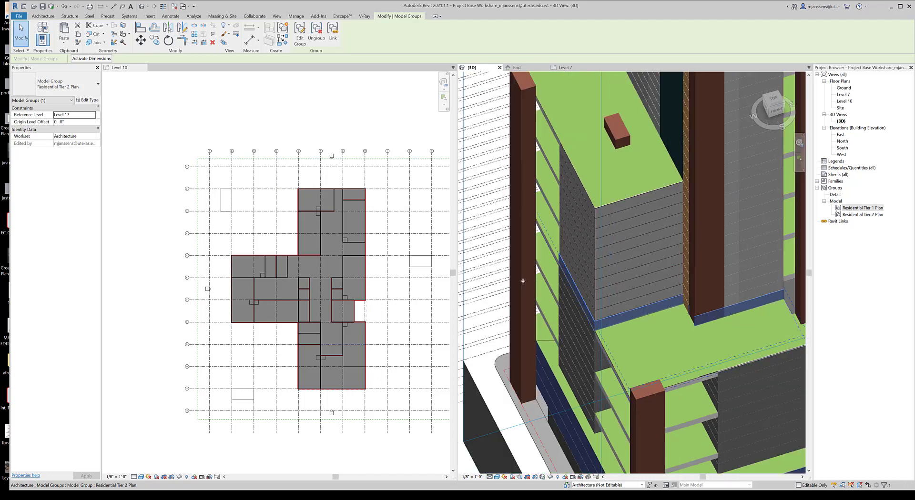
Create a new floor plan view for Level 17
left_click(274, 17)
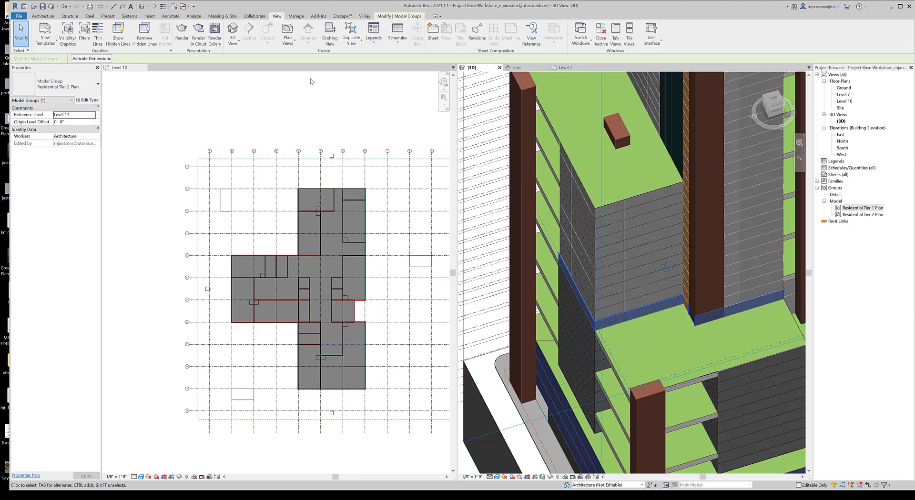
left_click(288, 37)
left_click(301, 54)
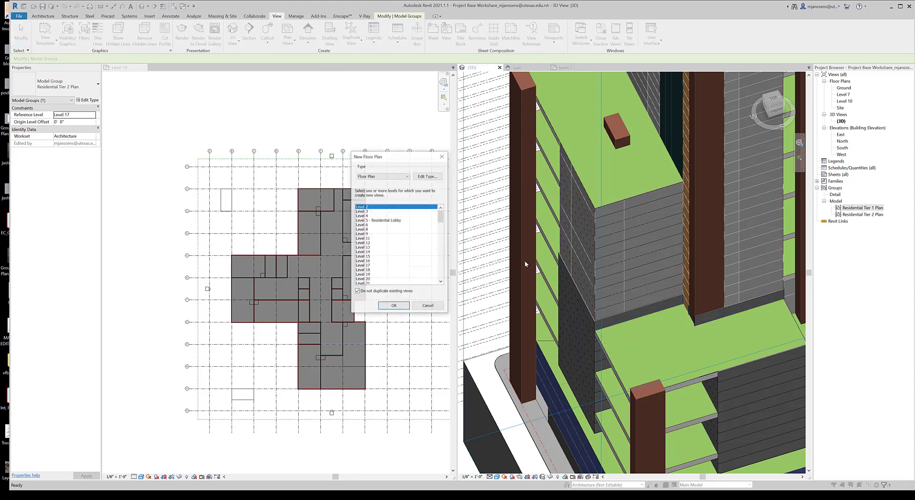
scroll(385, 251, "down", 4)
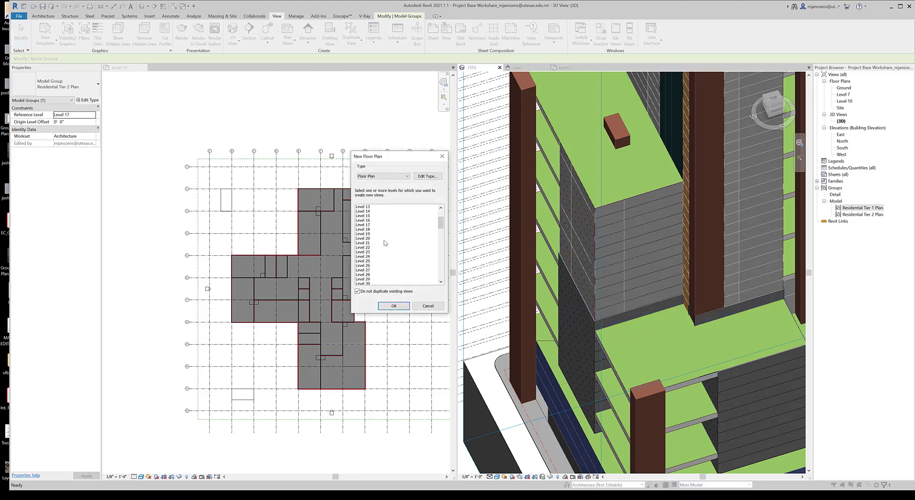
left_click(369, 226)
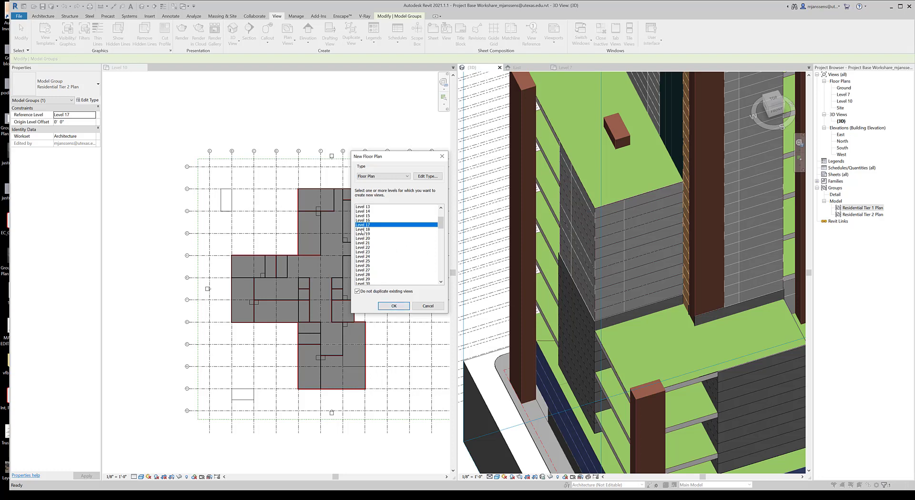
left_click(398, 308)
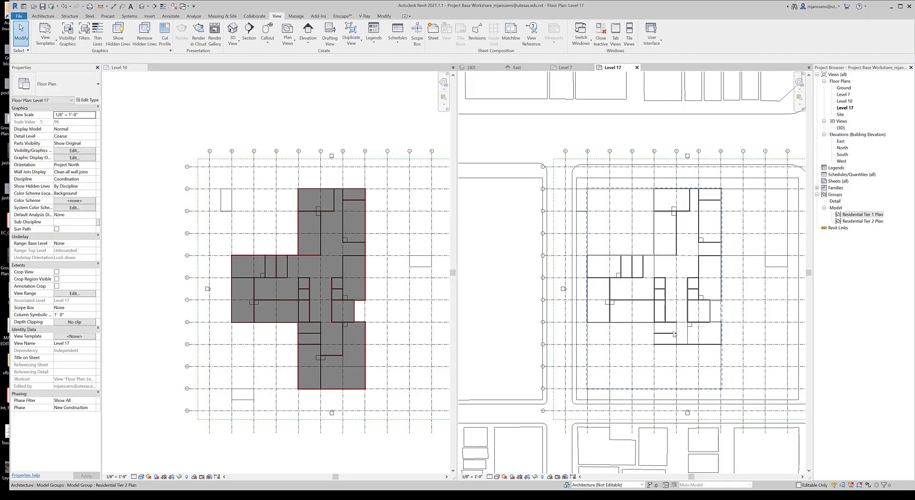
Set the Level 17 plan's visual style to Shaded and select the Residential Tier 2 Plan group in it
left_click(498, 477)
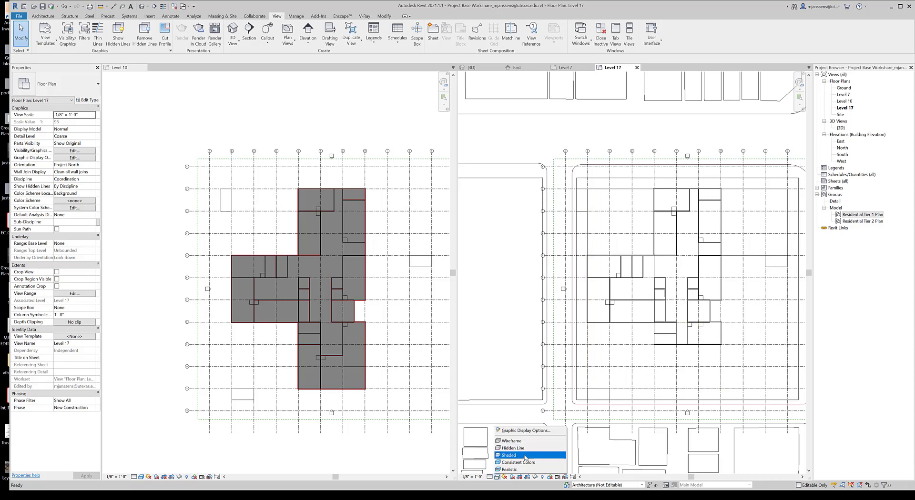
left_click(519, 458)
scroll(611, 293, "up", 5)
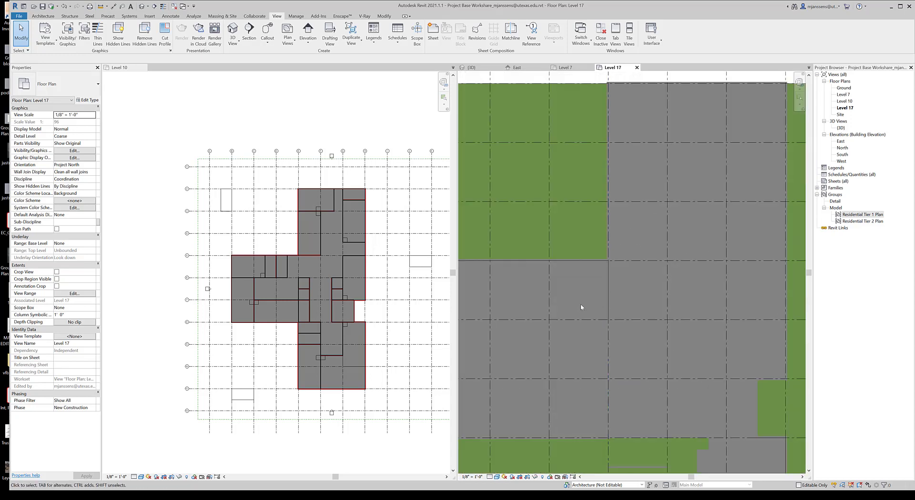
left_click(578, 302)
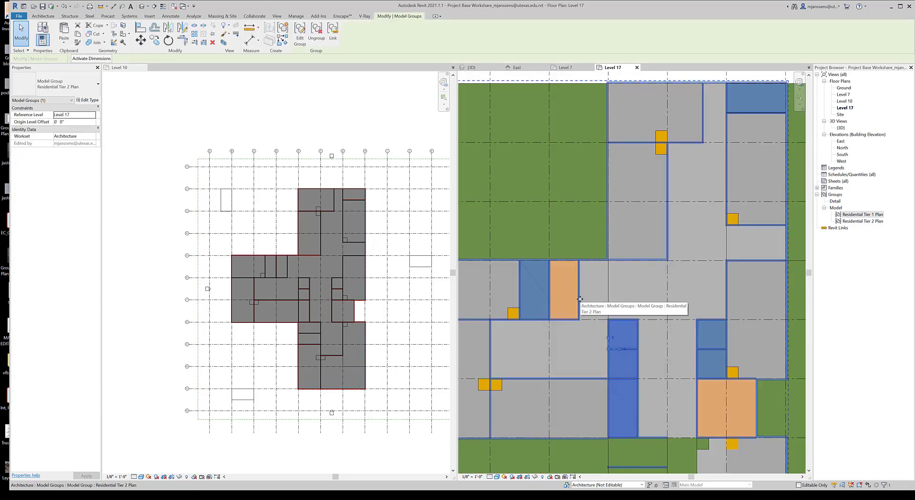
Examine the Residential Tier 2 Plan group in the Level 17 plan and on the tower in 3D
scroll(648, 381, "down", 2)
scroll(632, 356, "up", 3)
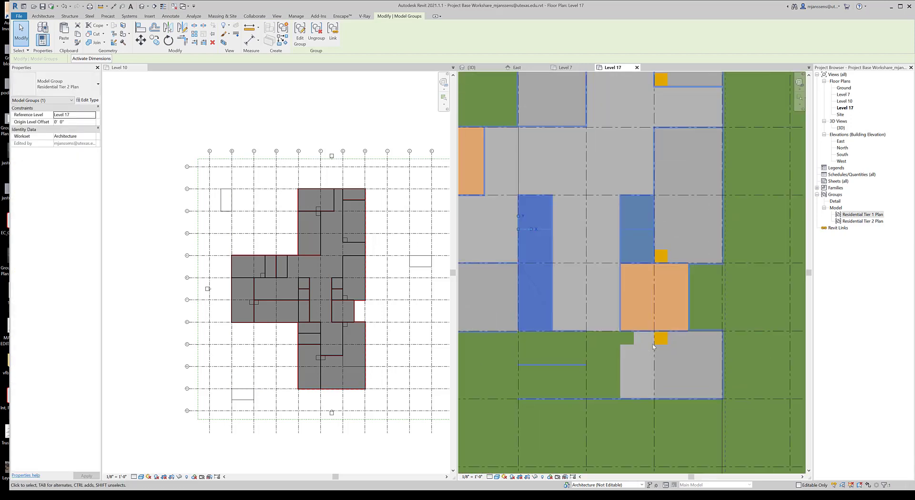
scroll(665, 376, "down", 3)
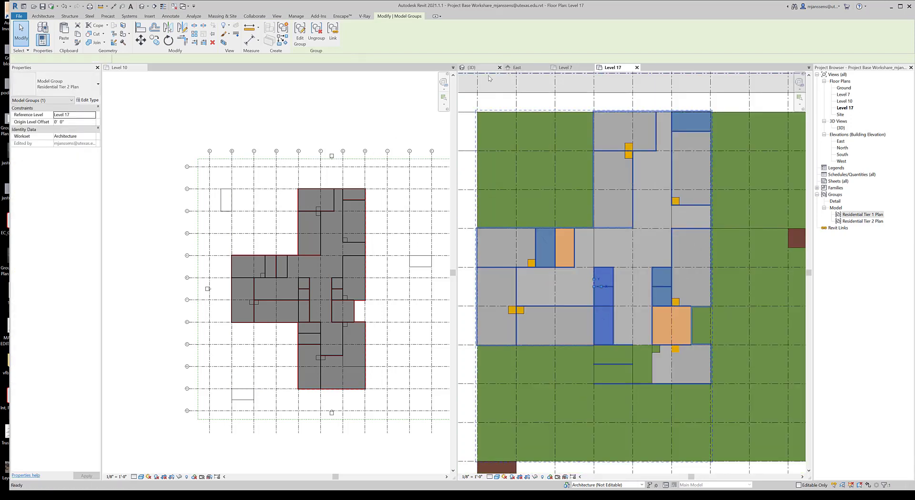
left_click(472, 67)
scroll(610, 312, "up", 3)
middle_click_drag(610, 312, 591, 310, "shift")
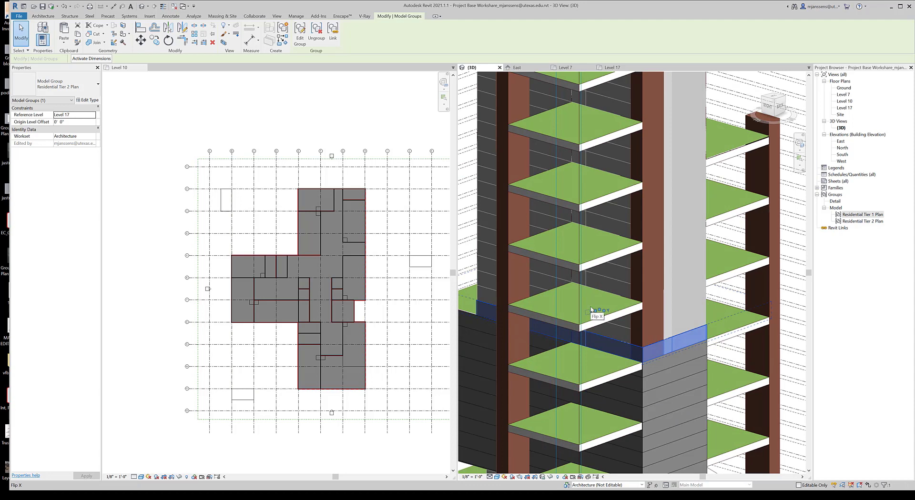
middle_click_drag(664, 370, 521, 282)
scroll(623, 301, "up", 1)
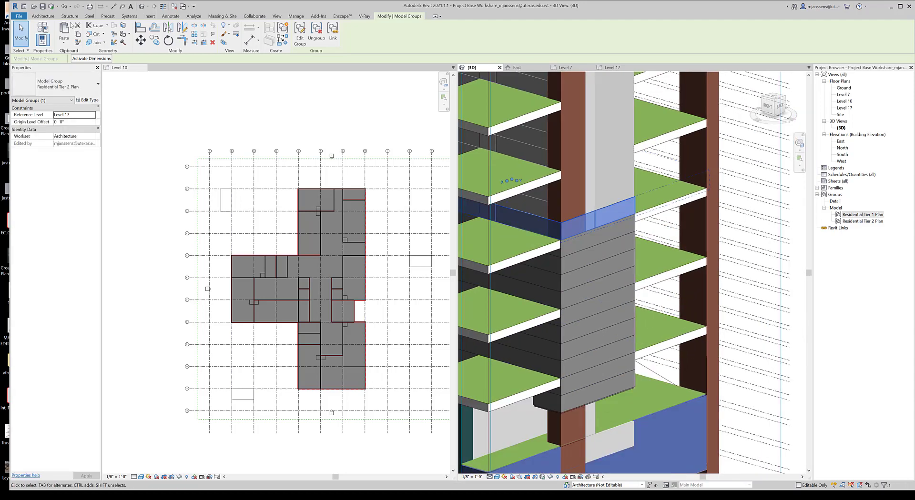
Start an architectural wall using the Storefront curtain wall type
left_click(42, 16)
left_click(40, 41)
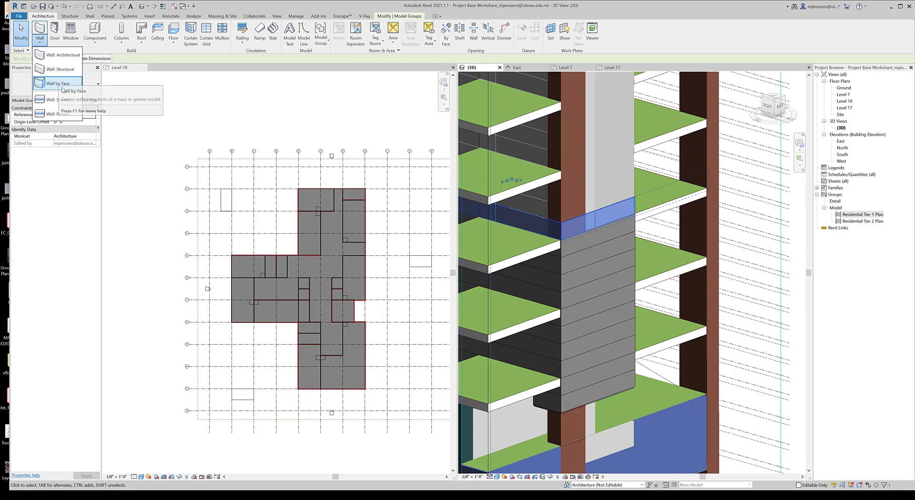
left_click(62, 55)
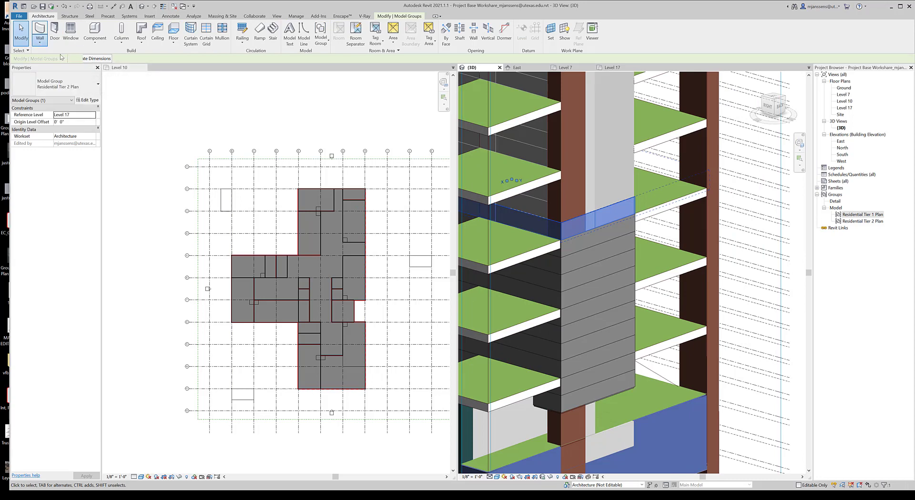
left_click(79, 91)
scroll(57, 286, "down", 3)
left_click(38, 433)
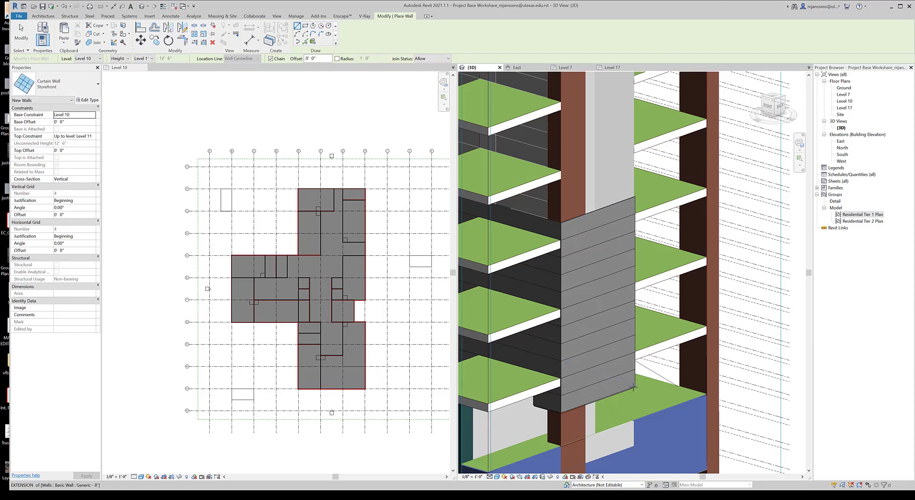
Draw a storefront curtain wall along the tower's end wall, constrained from Level 7 up to Level 12
left_click(92, 116)
scroll(71, 140, "up", 1)
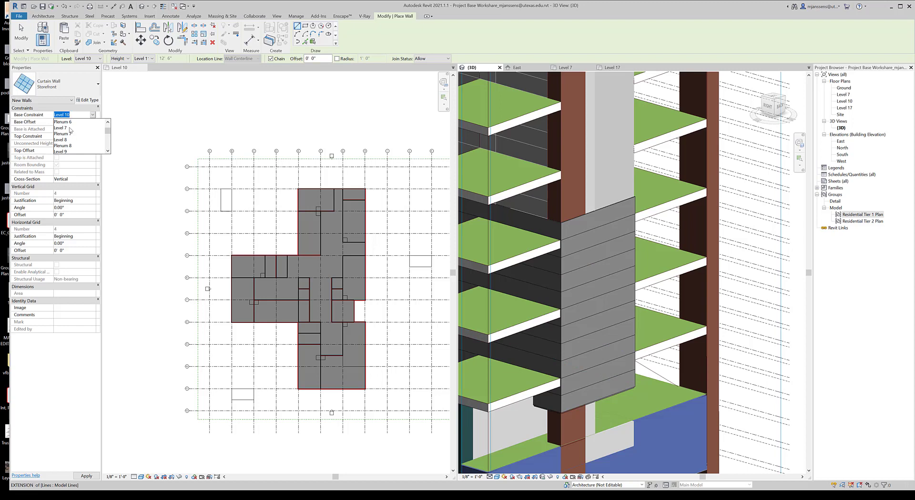
left_click(70, 128)
left_click(92, 138)
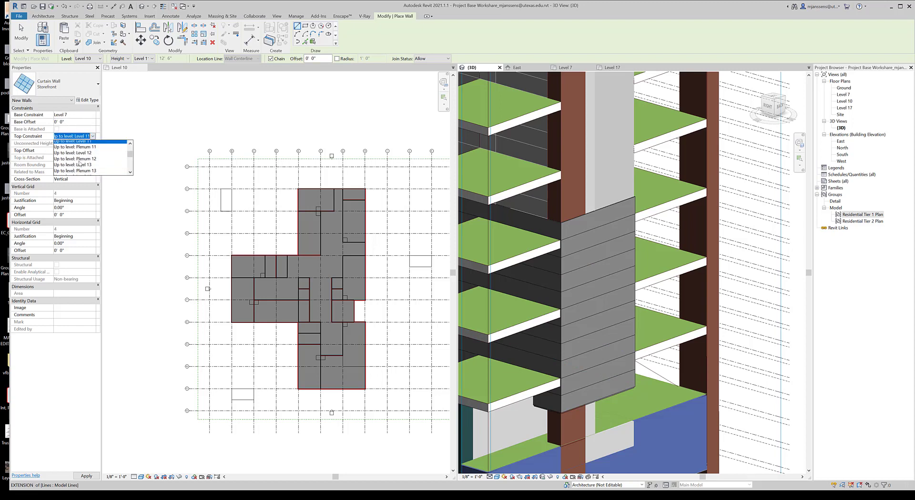
left_click(75, 143)
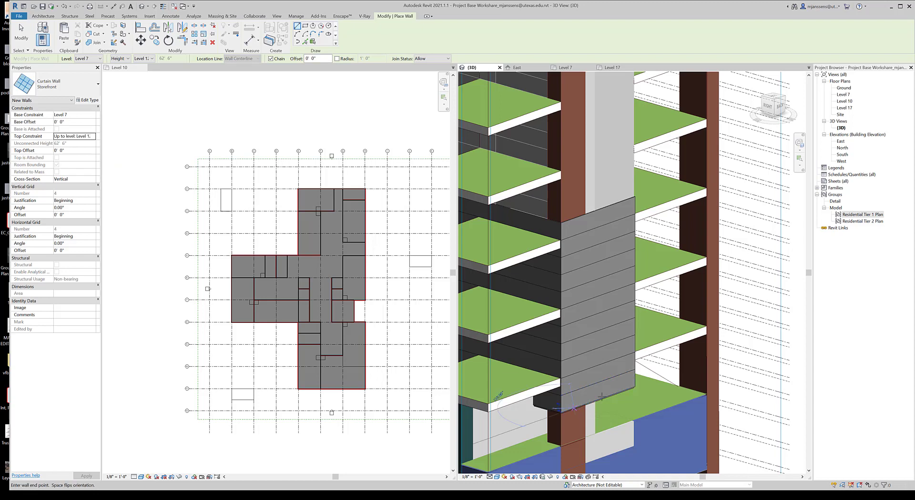
left_click(574, 408)
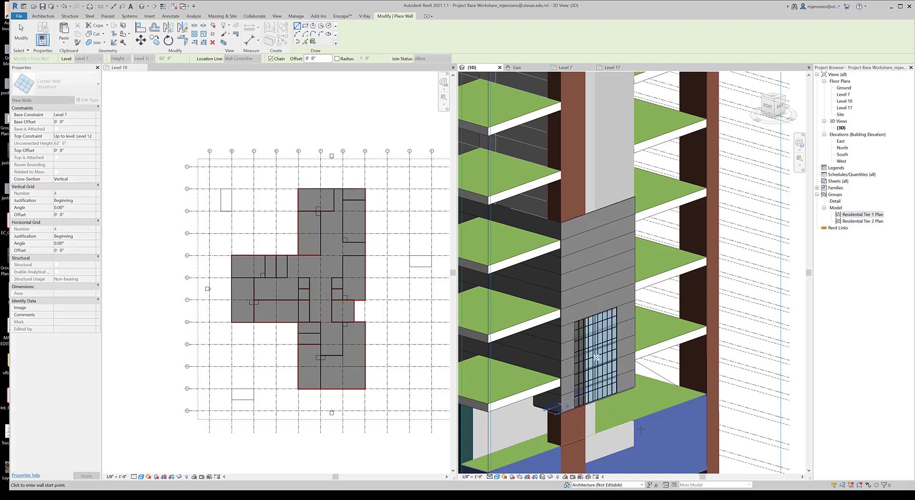
key("Escape")
middle_click_drag(640, 430, 673, 327)
scroll(631, 387, "up", 1)
left_click(28, 40)
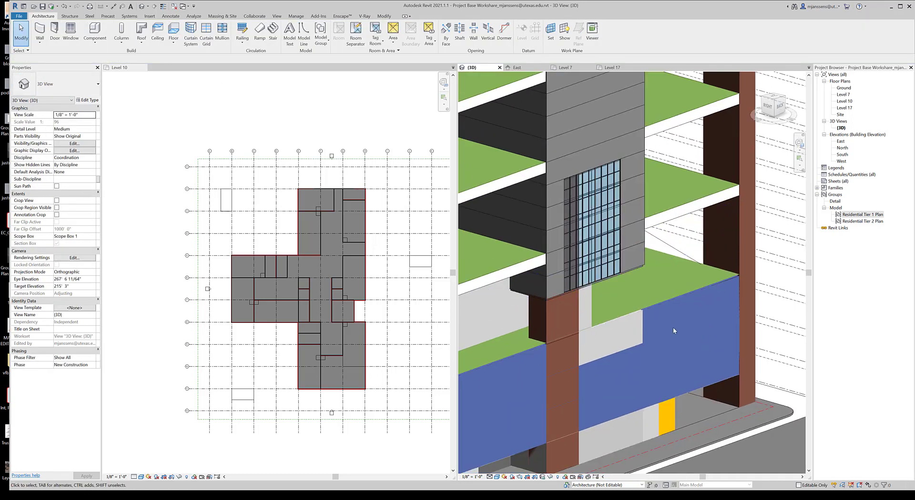
Try to remove the end exterior wall from the Residential Tier 1 Plan group on Level 9
scroll(673, 327, "up", 1)
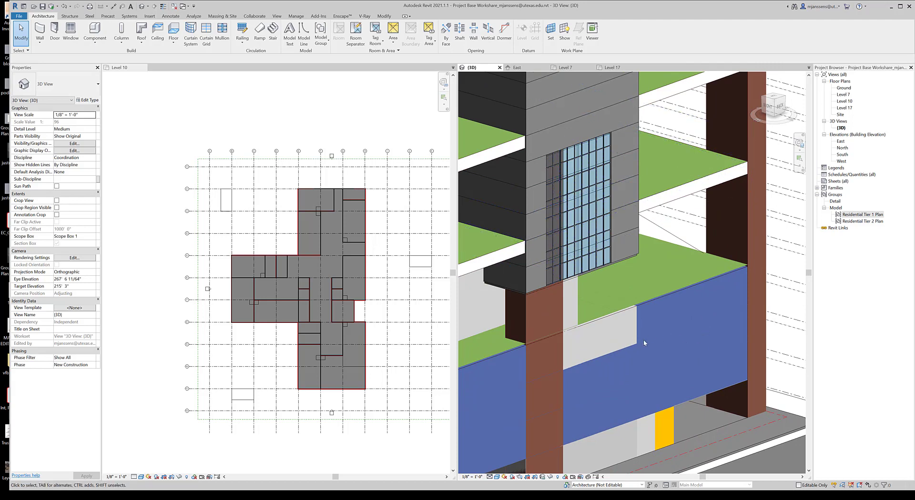
scroll(643, 343, "up", 1)
double_click(608, 175)
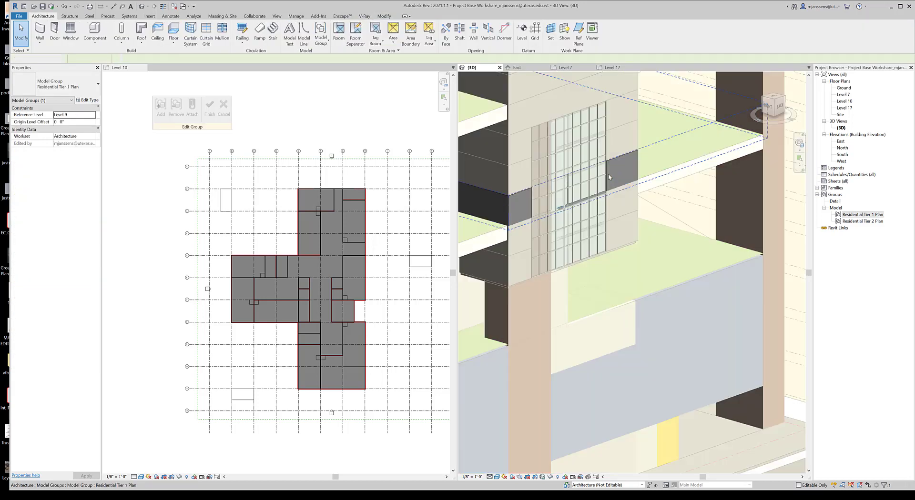
left_click(640, 154)
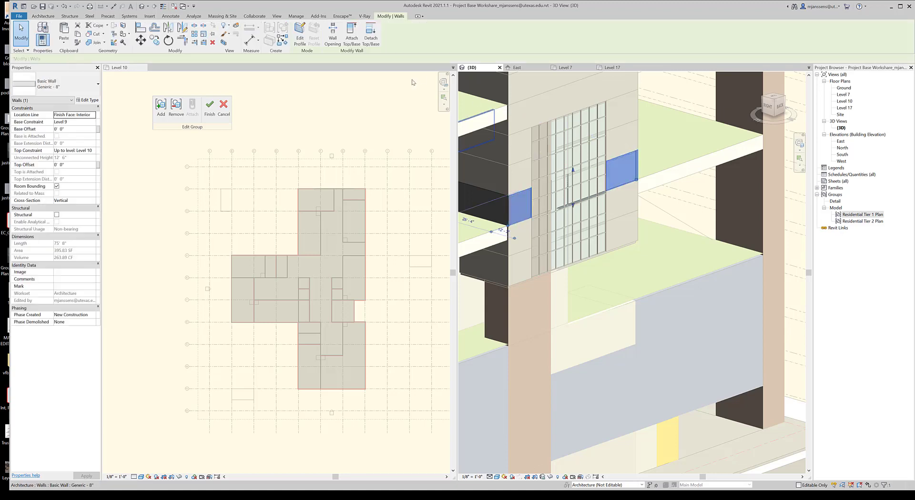
left_click(176, 109)
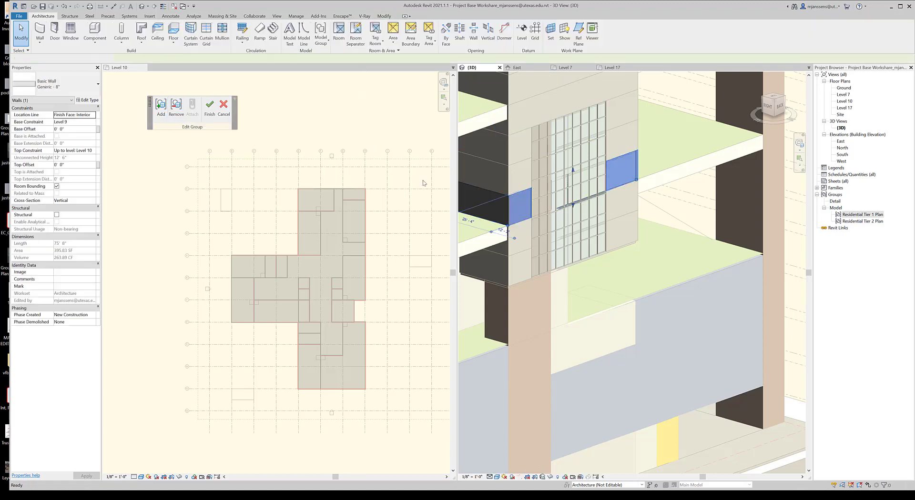
left_click(530, 206)
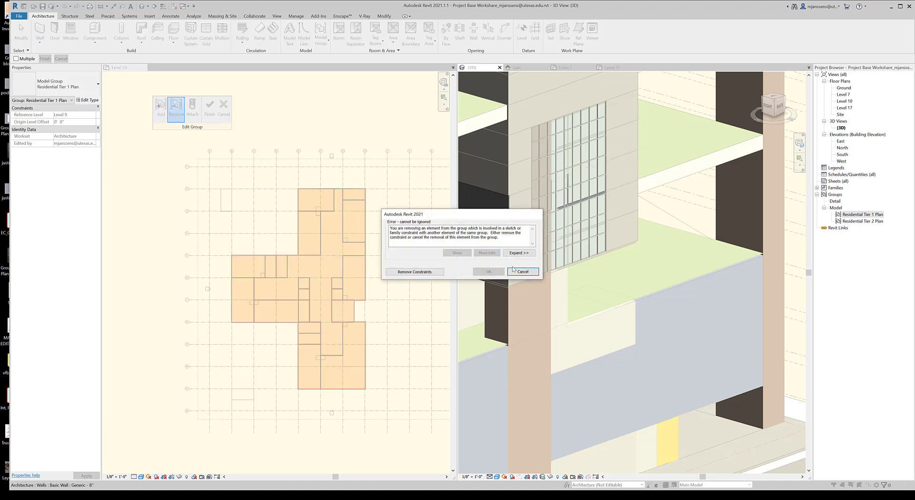
left_click(528, 274)
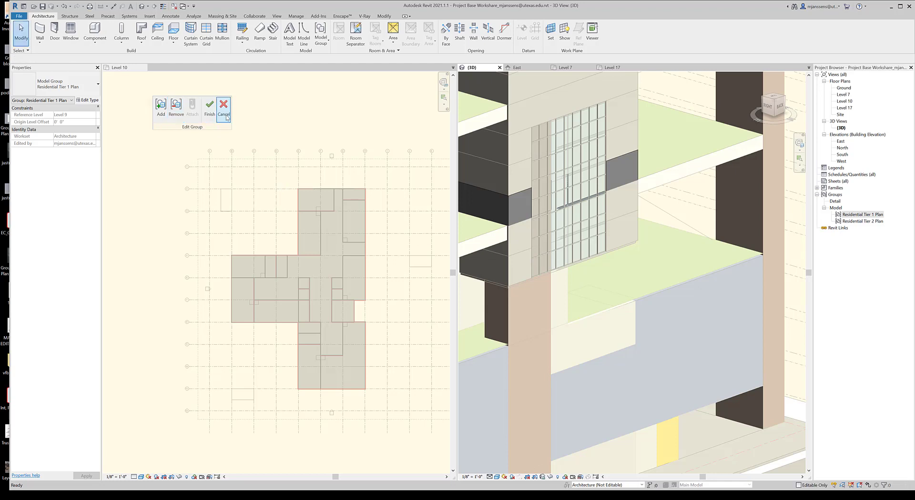
left_click(223, 107)
Delete the multi-storey storefront curtain wall from the tower's end wall
middle_click_drag(579, 281, 573, 310)
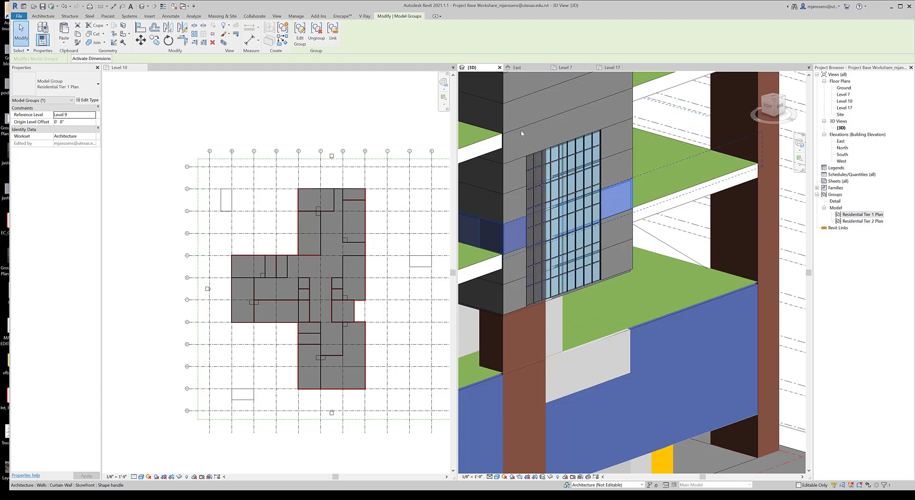
middle_click_drag(539, 215, 538, 273)
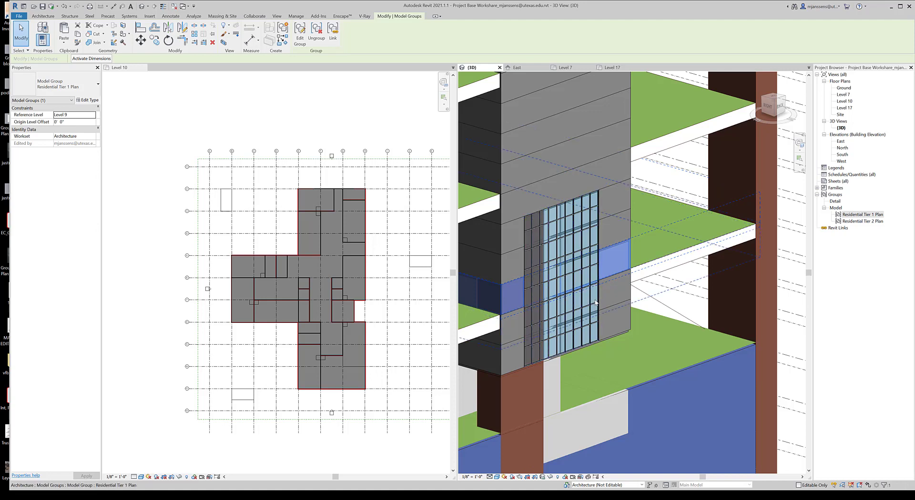
left_click(526, 233)
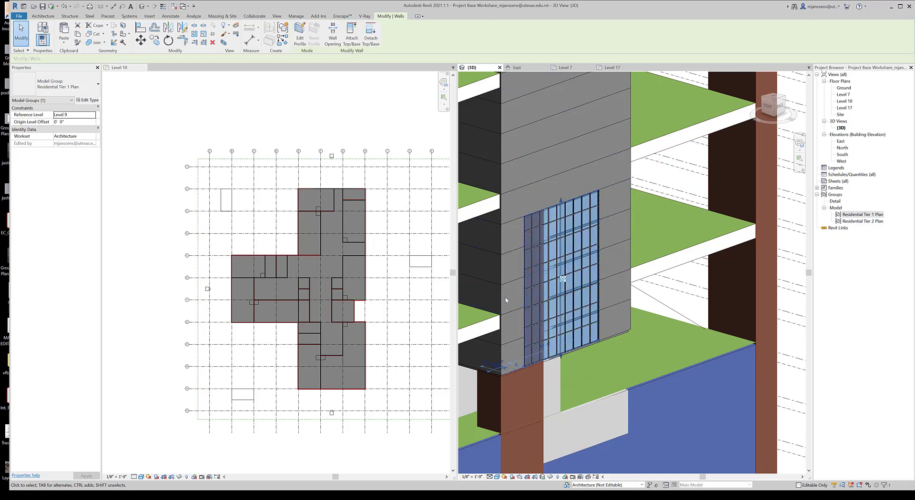
key("Delete")
Edit the Residential Tier 1 Plan group on Level 7 and draw a storefront curtain wall in its end wall from Level 7 to Plenum 7
double_click(502, 366)
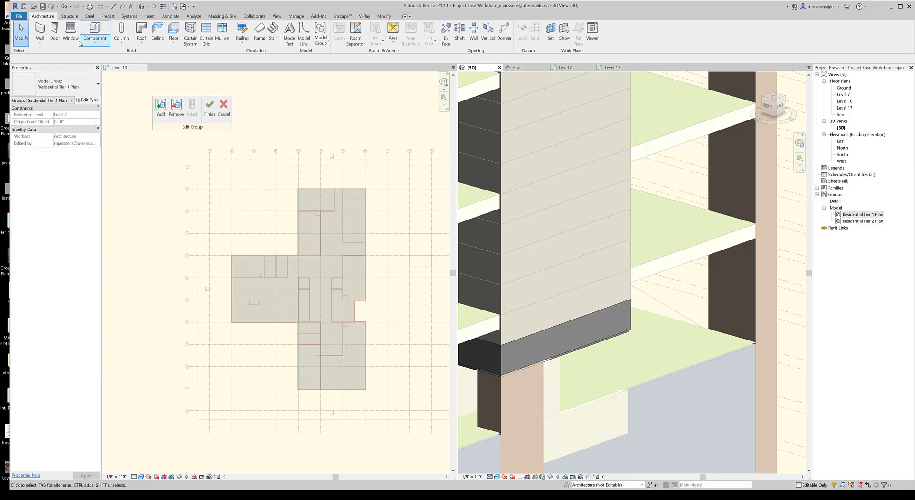
left_click(39, 31)
left_click(61, 88)
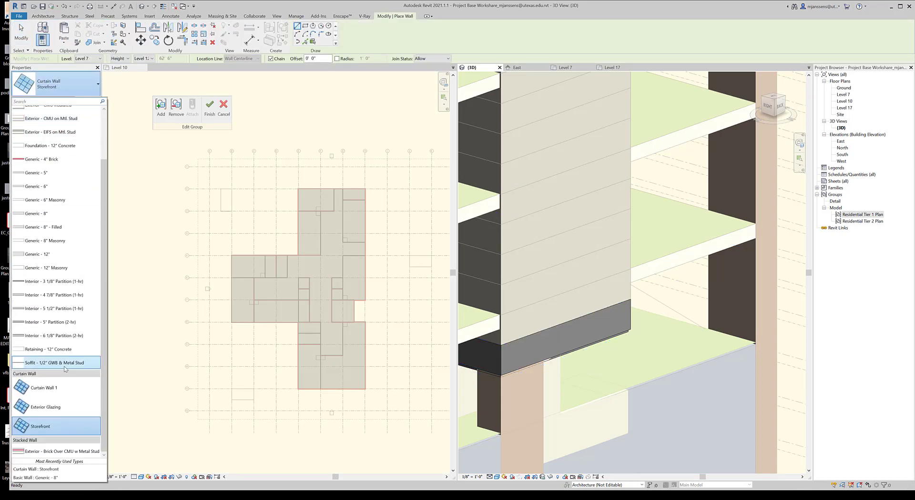
left_click(63, 422)
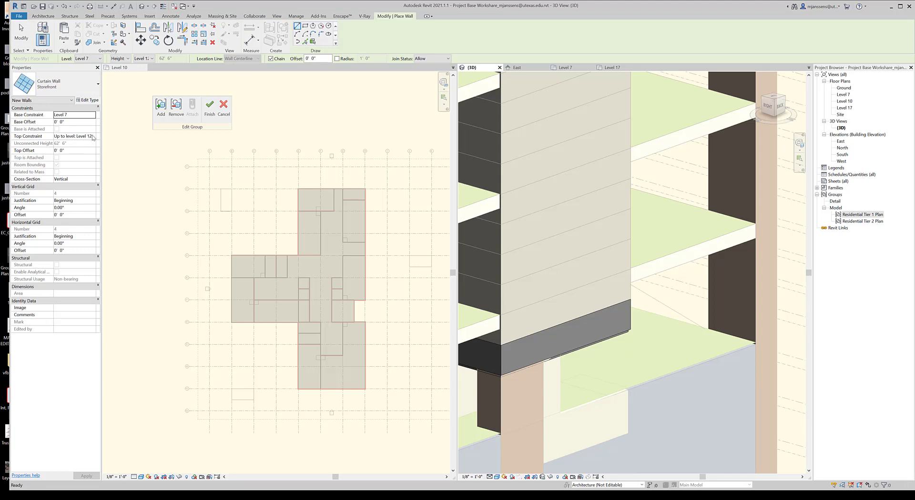
left_click(93, 137)
scroll(80, 155, "up", 3)
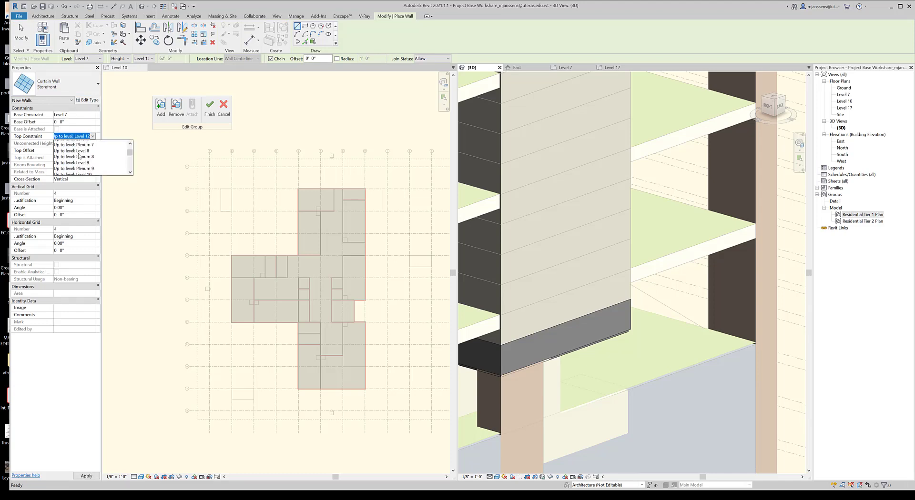
left_click(79, 149)
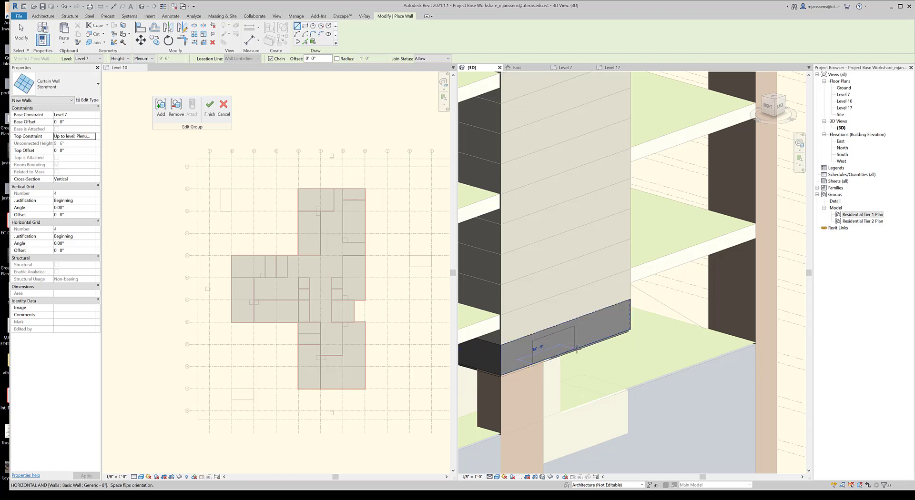
left_click(531, 363)
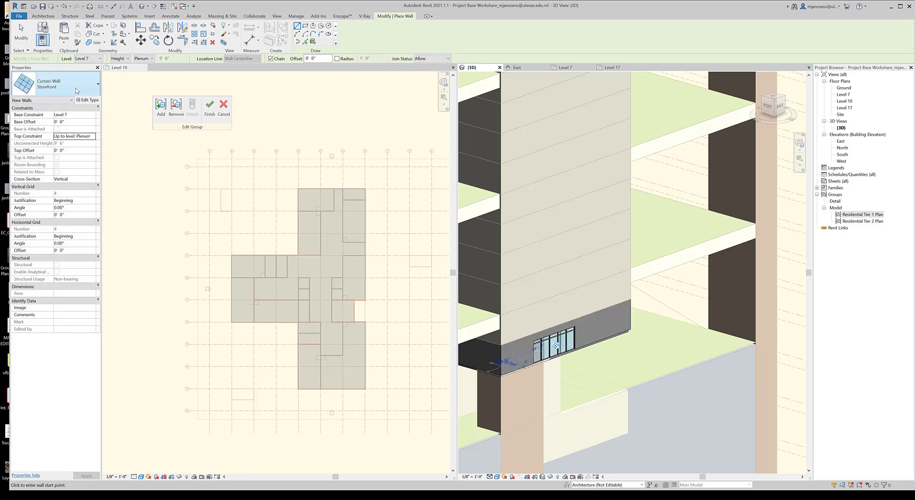
Draw a second storefront curtain wall from Plenum 7 to Level 8 directly above the first, matching its width
left_click(81, 85)
left_click(81, 85)
left_click(92, 116)
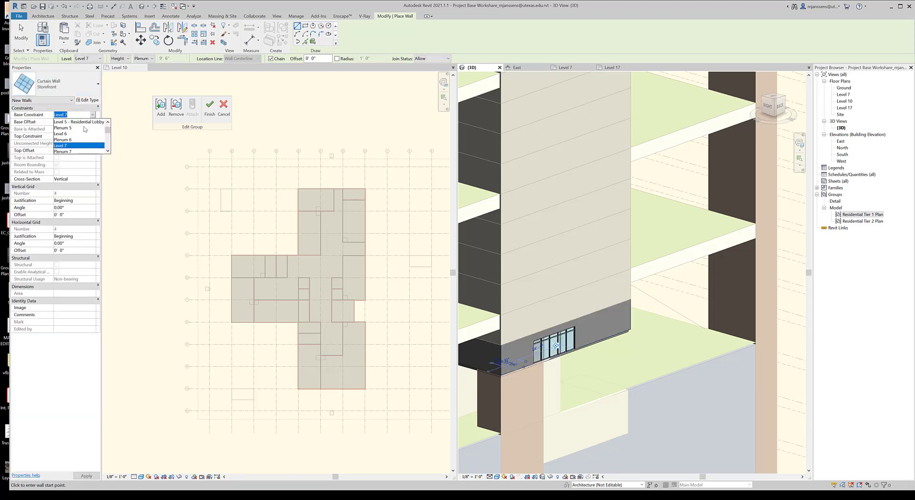
left_click(72, 151)
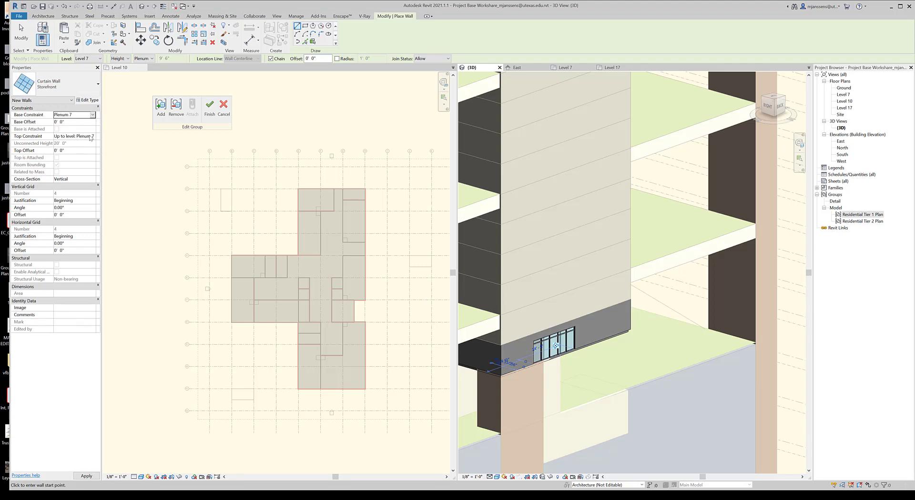
left_click(93, 137)
left_click(83, 173)
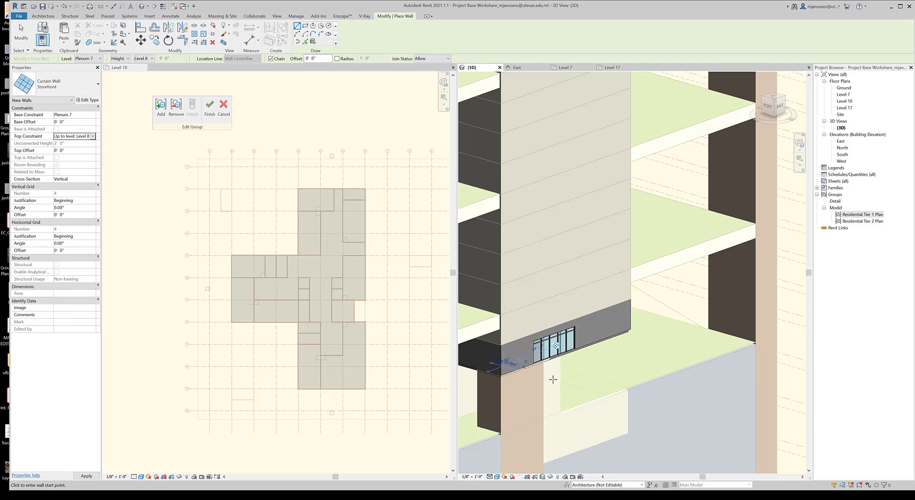
left_click(534, 342)
left_click(574, 327)
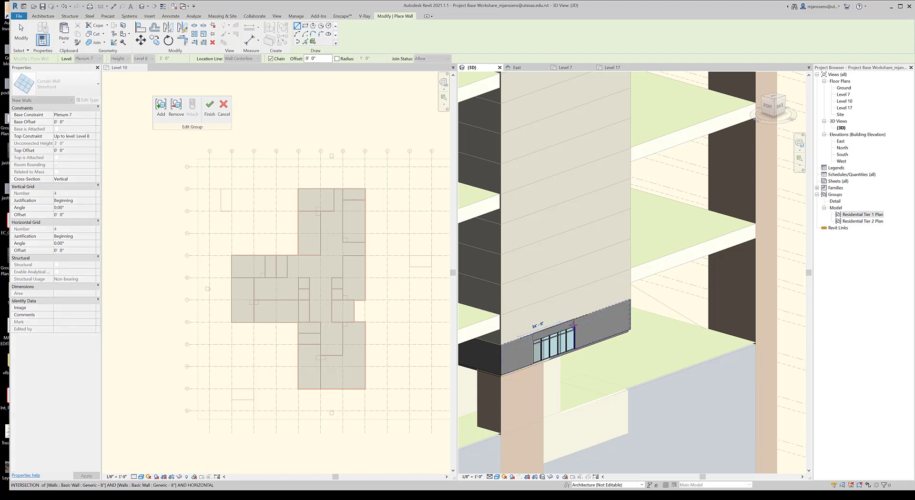
left_click(21, 33)
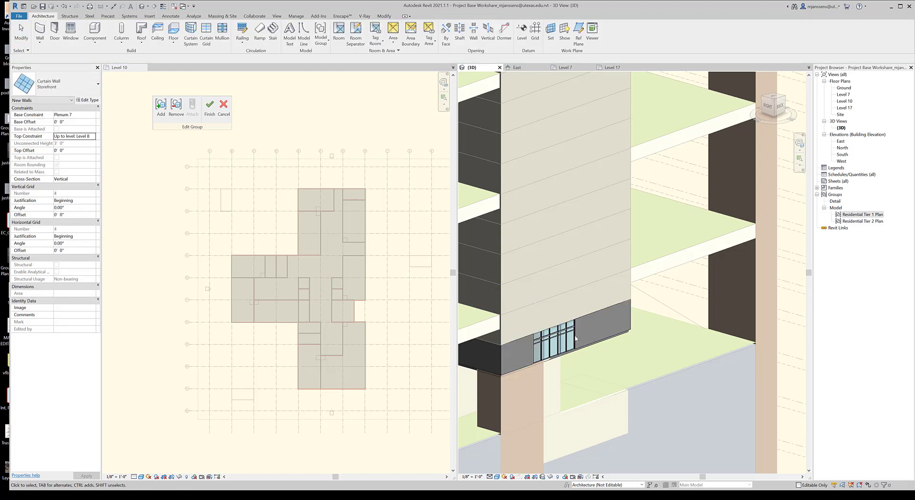
scroll(509, 335, "up", 4)
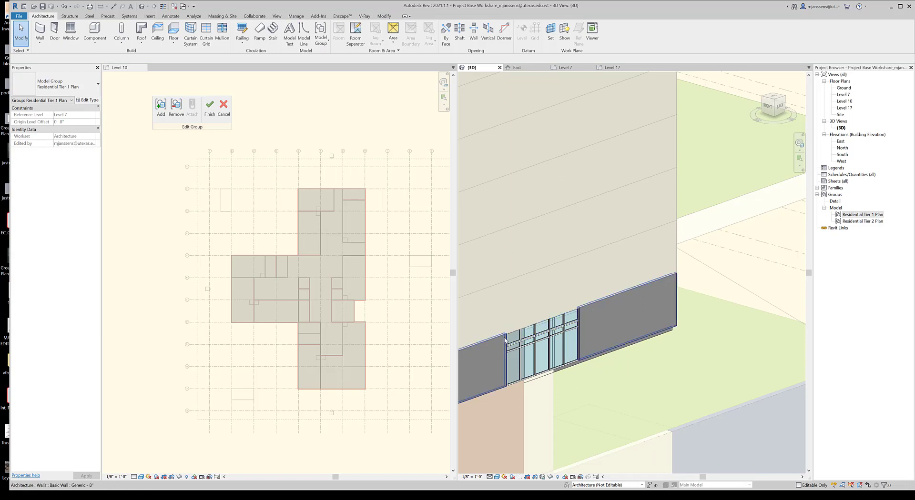
scroll(512, 345, "up", 3)
scroll(512, 347, "up", 2)
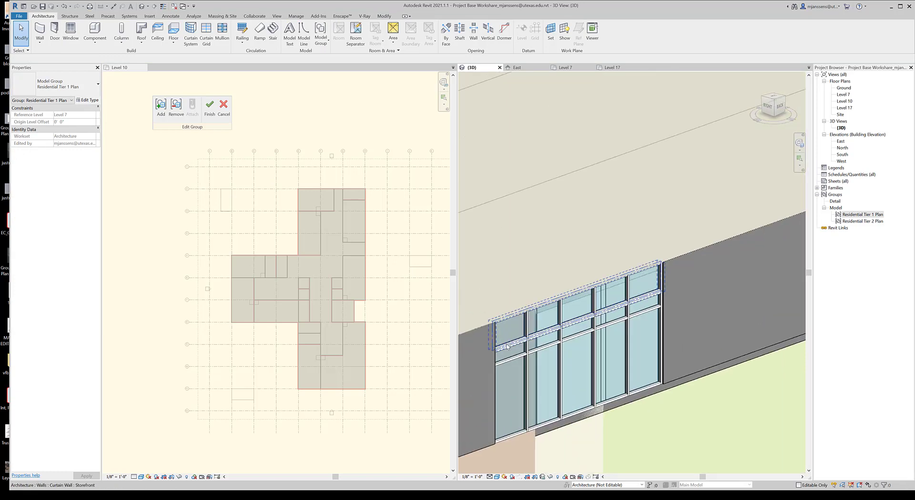
scroll(512, 349, "down", 3)
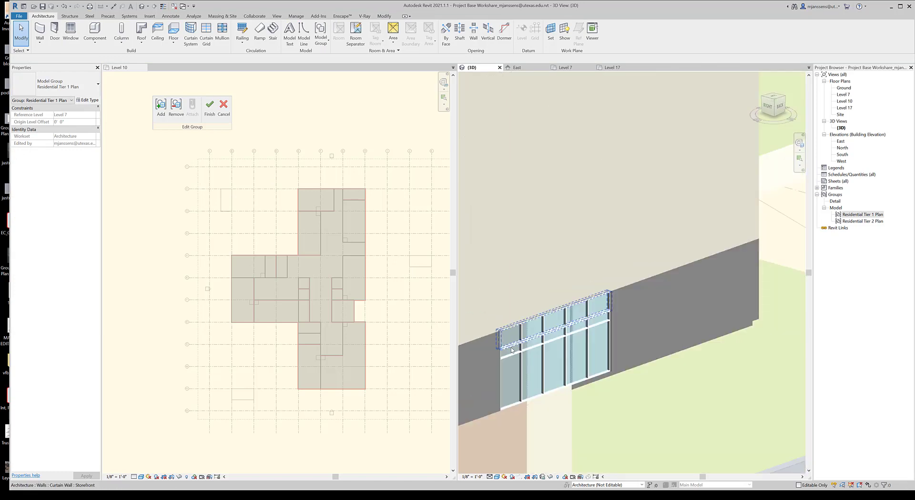
Finish editing the Residential Tier 1 Plan group to apply the storefront walls to every instance, and save the project
middle_click_drag(525, 349, 570, 348)
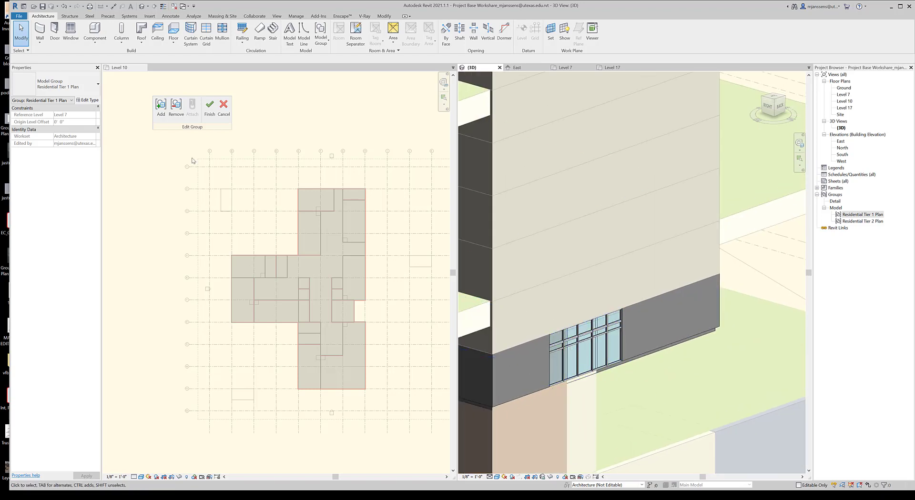
left_click(208, 116)
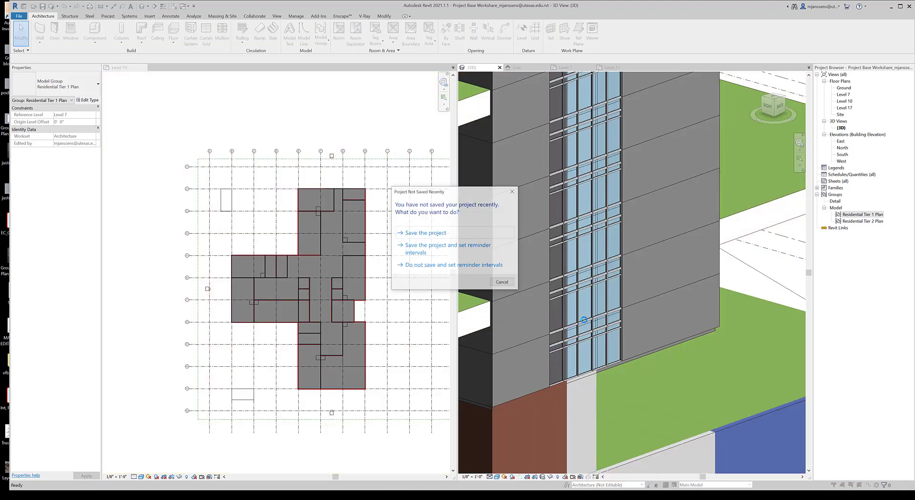
left_click(467, 233)
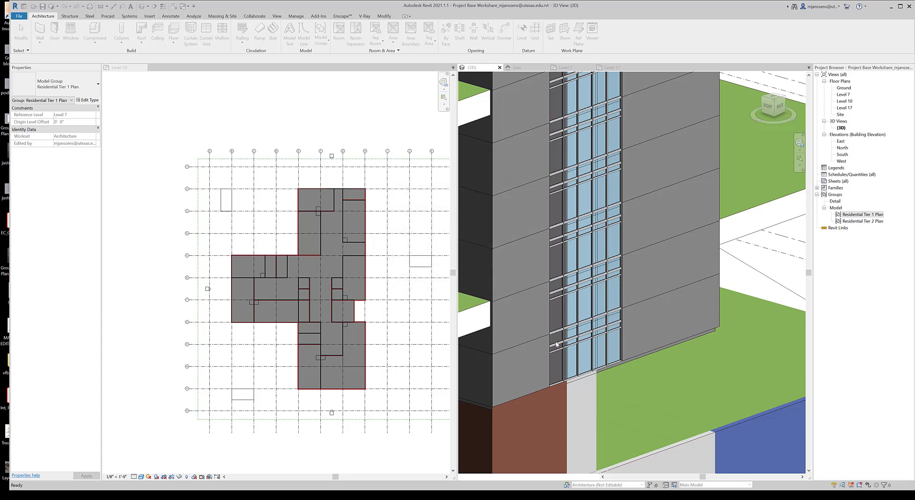
Inspect the repeated storefront glazing on the tower's end wall, viewing the model straight on from the back
left_click(567, 253)
scroll(570, 281, "down", 5)
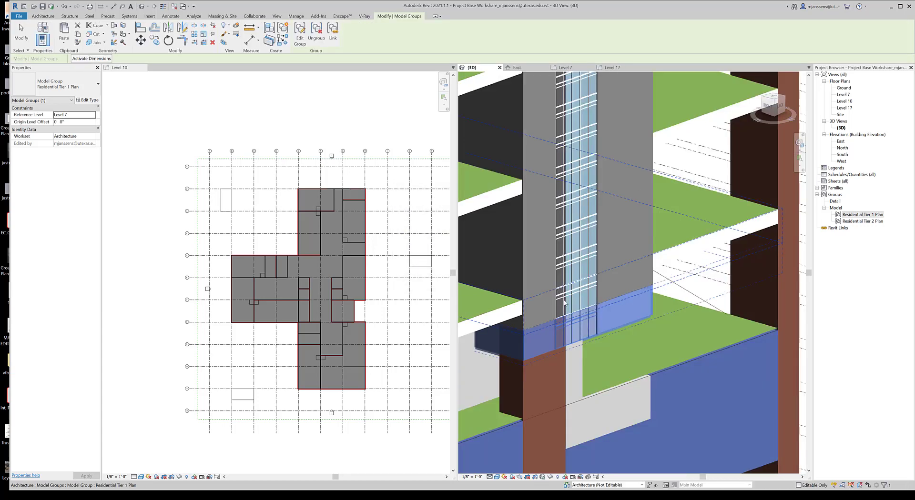
middle_click_drag(584, 343, 536, 402)
left_click(714, 250)
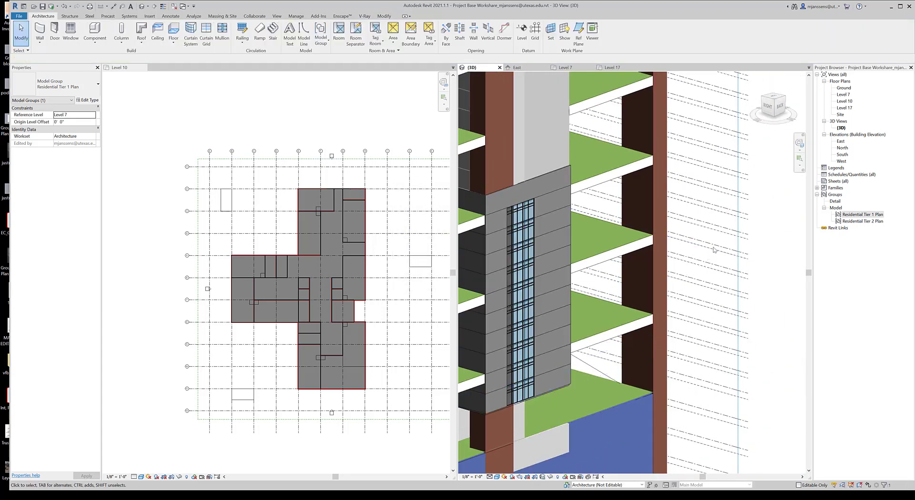
left_click(779, 107)
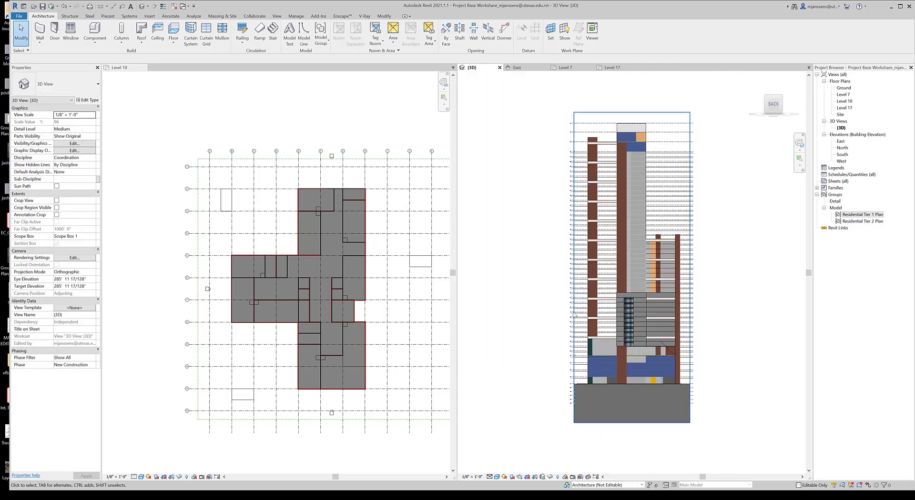
scroll(643, 327, "up", 5)
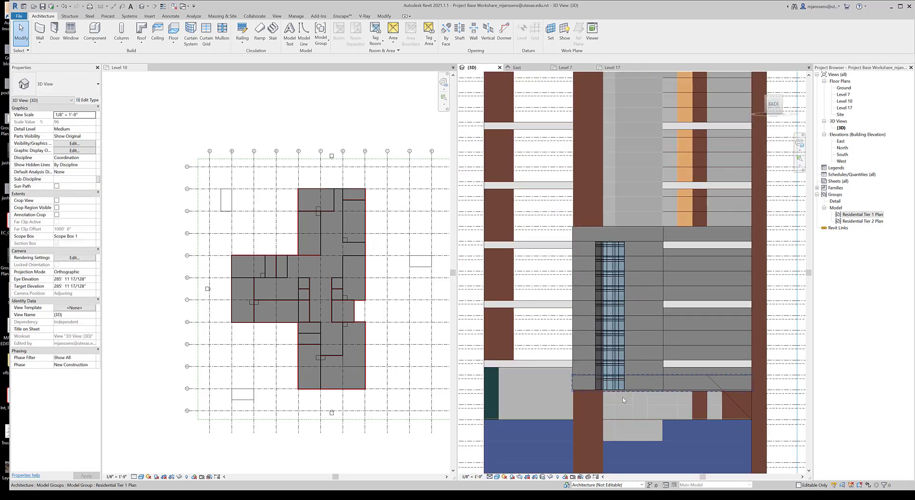